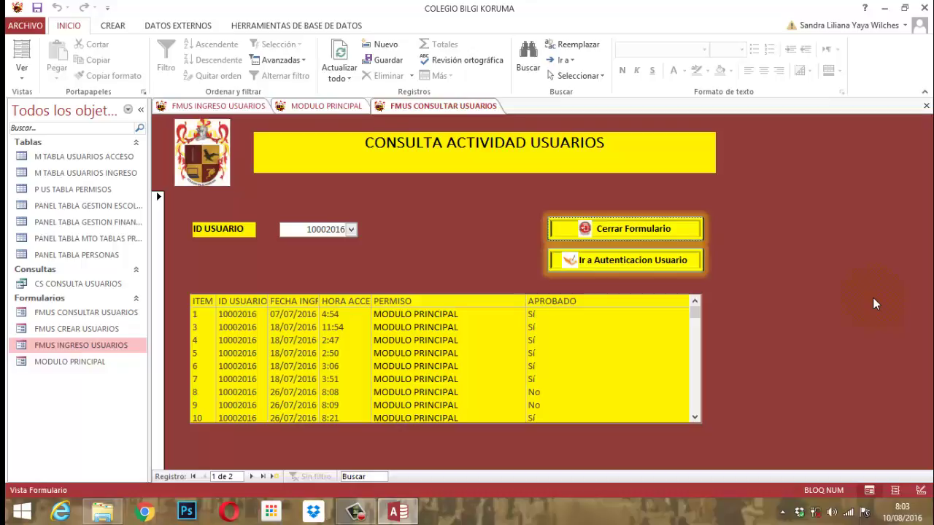
# Step: Create a new table and save it as PANEL TABLA CONSULTA USUARIOS
pyautogui.click(116, 27)
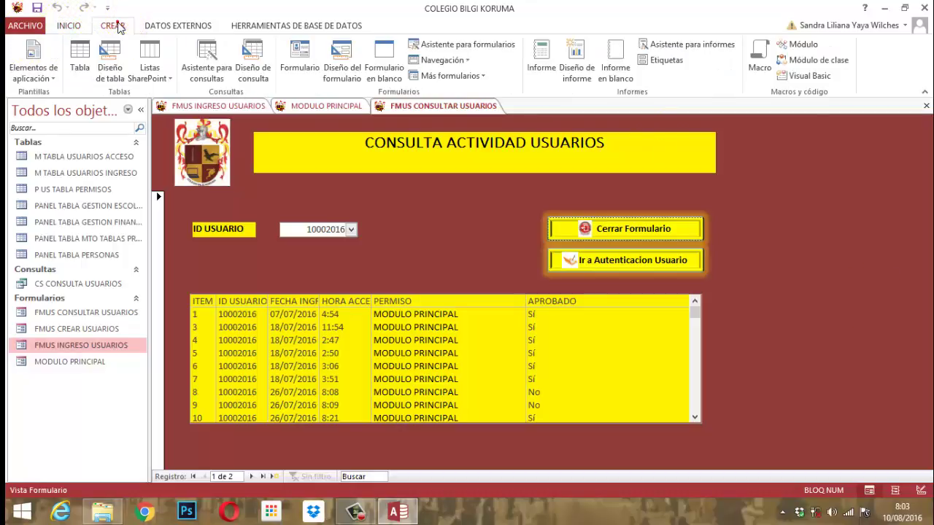
pyautogui.click(79, 62)
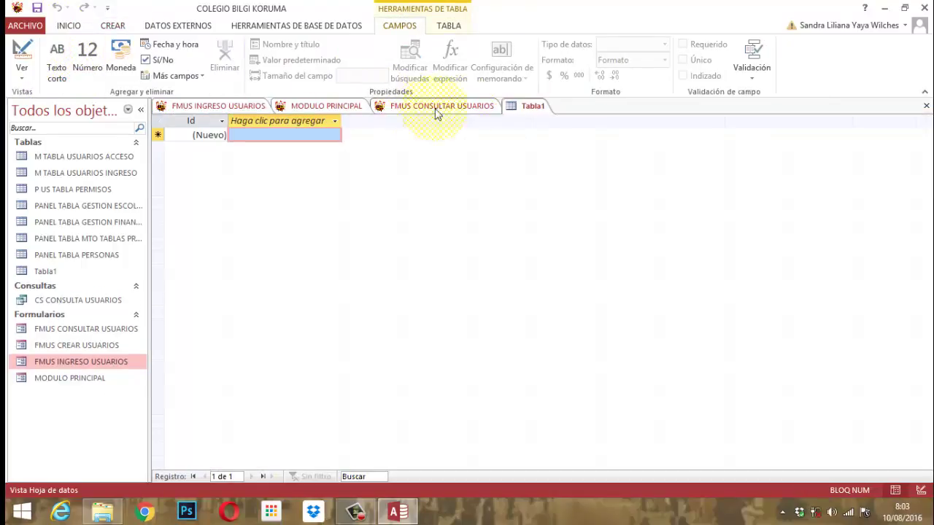
pyautogui.rightClick(523, 109)
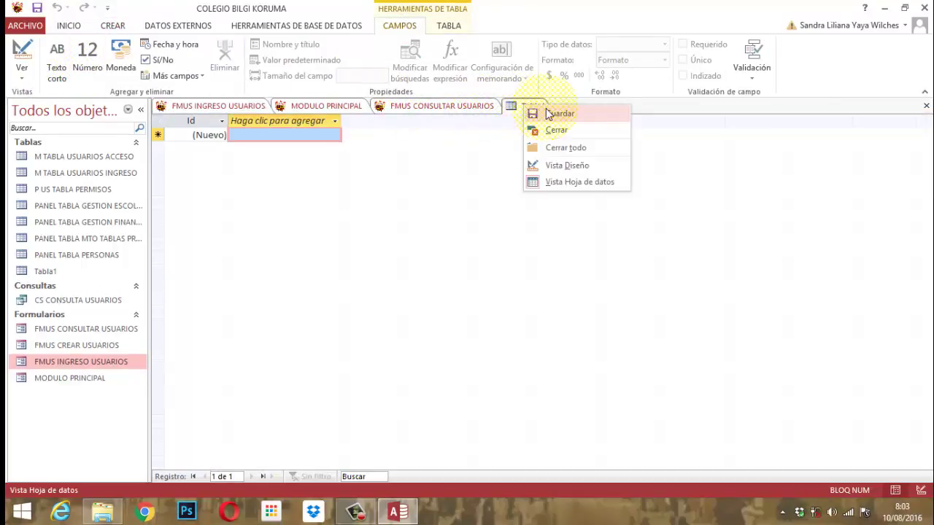
pyautogui.click(556, 115)
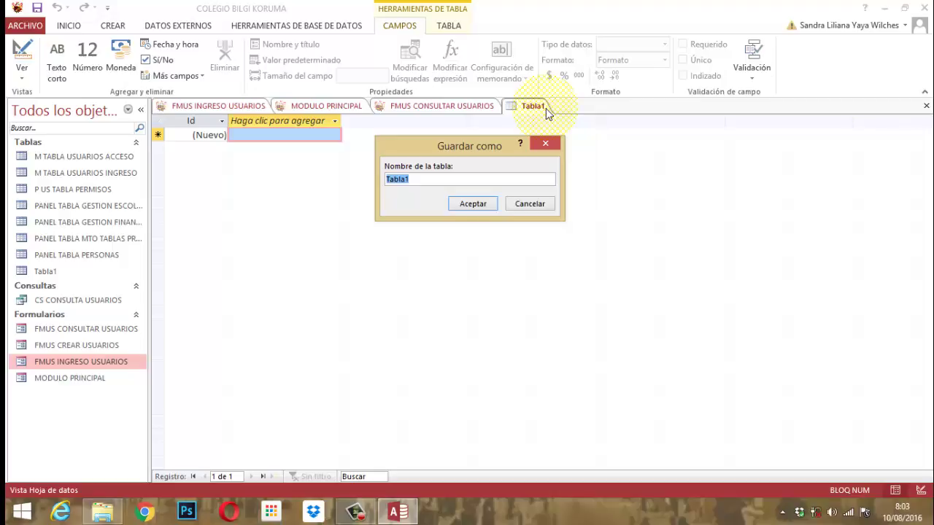
pyautogui.write('pane')
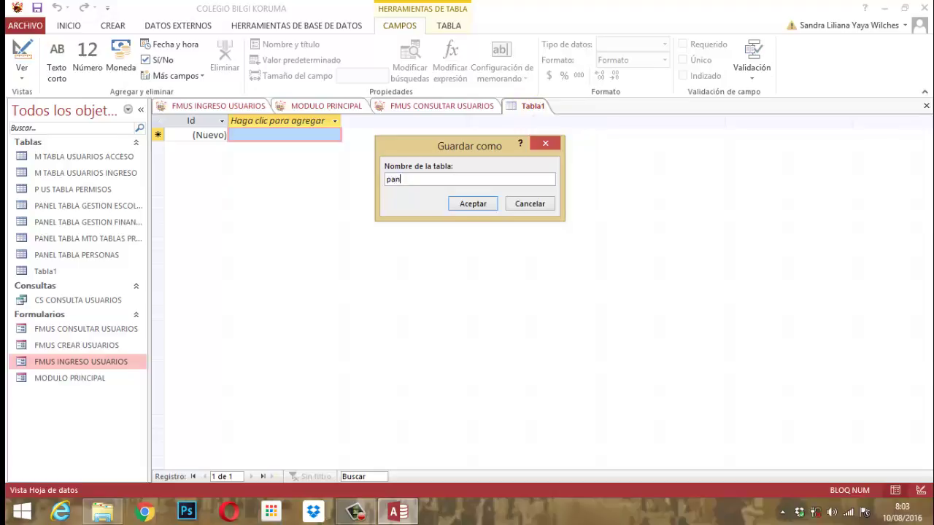
pyautogui.press('BackSpace')
pyautogui.press('BackSpace')
pyautogui.press('BackSpace')
pyautogui.press('BackSpace')
pyautogui.press('capslock')
pyautogui.write('PANEL TABLA ')
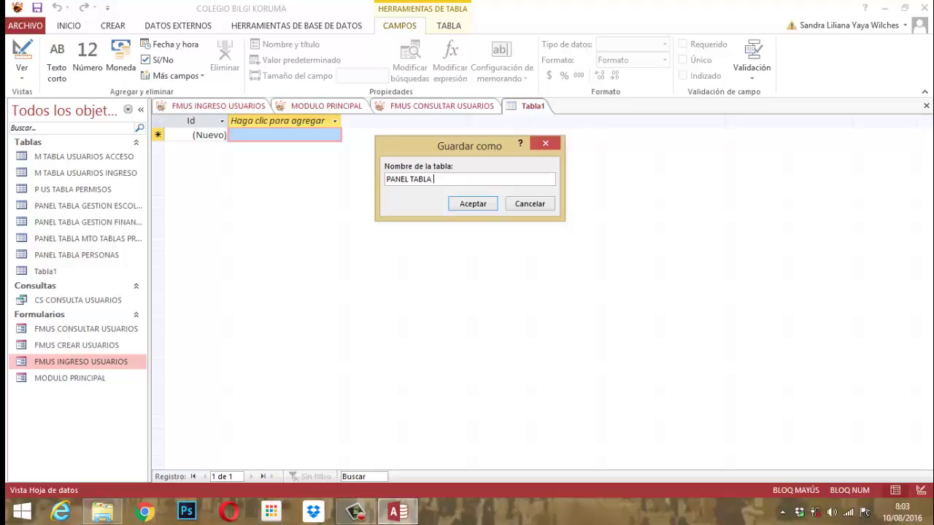
pyautogui.write('CONSULTA USUARIOS')
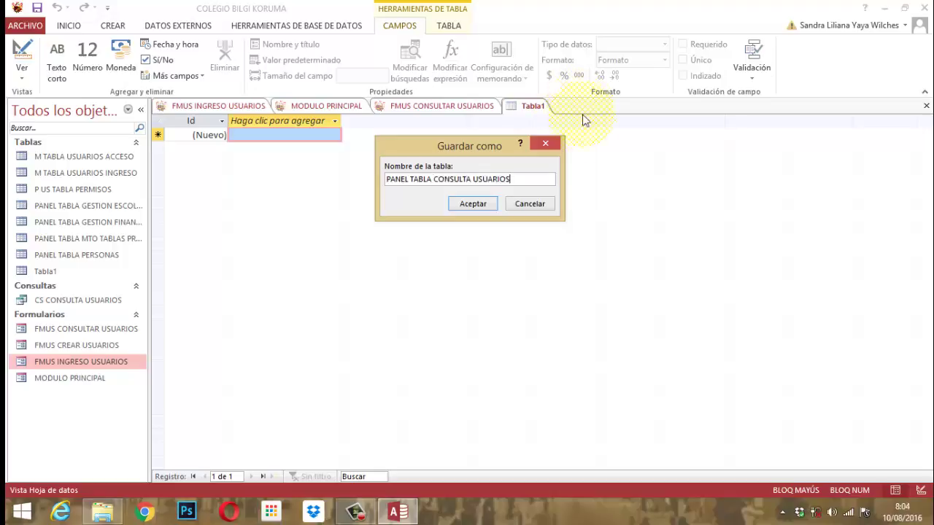
pyautogui.click(467, 205)
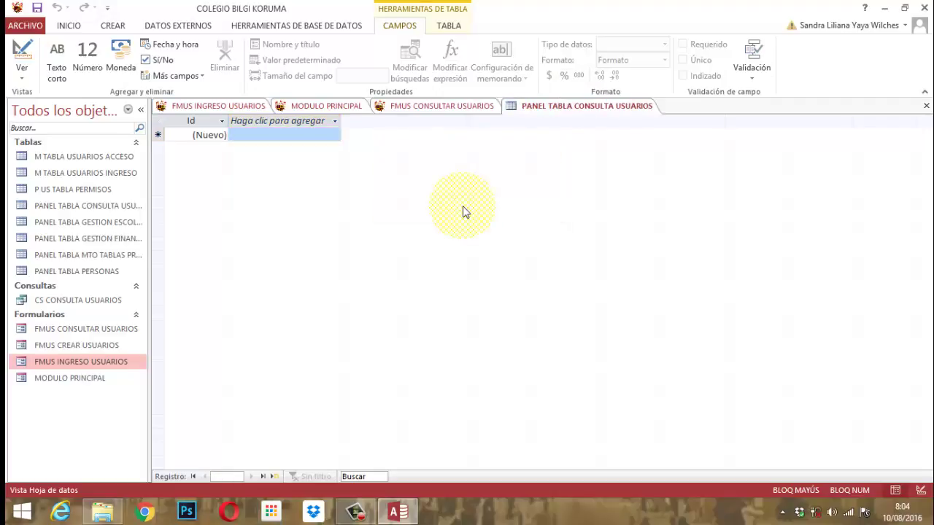
# Step: In the new table's design view, rename the key field to NOMBRE CONSULTA and set its data type to Texto corto
pyautogui.click(576, 108)
pyautogui.rightClick(576, 108)
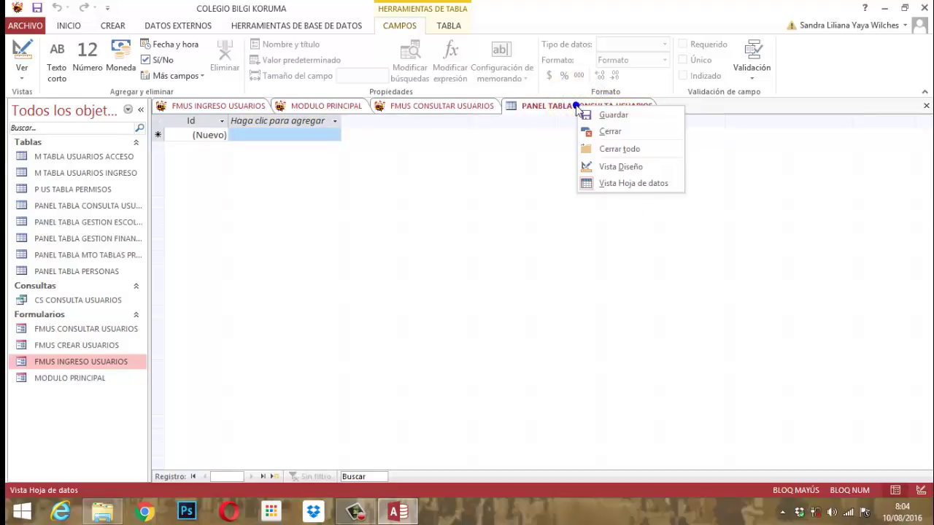
pyautogui.click(613, 184)
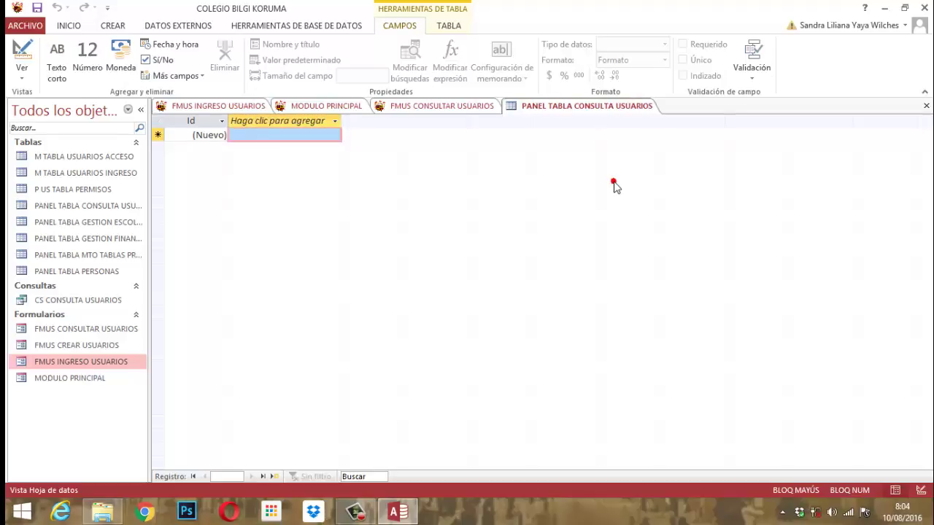
pyautogui.rightClick(572, 113)
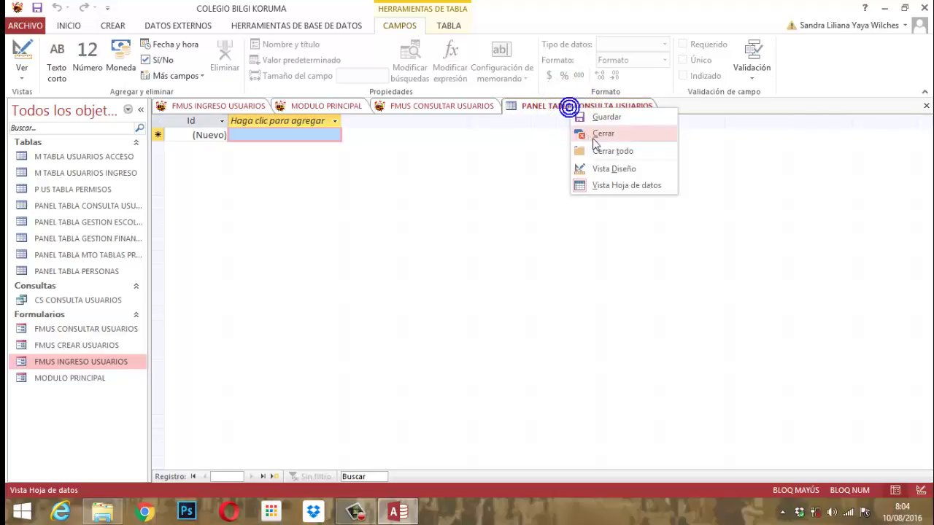
pyautogui.click(603, 168)
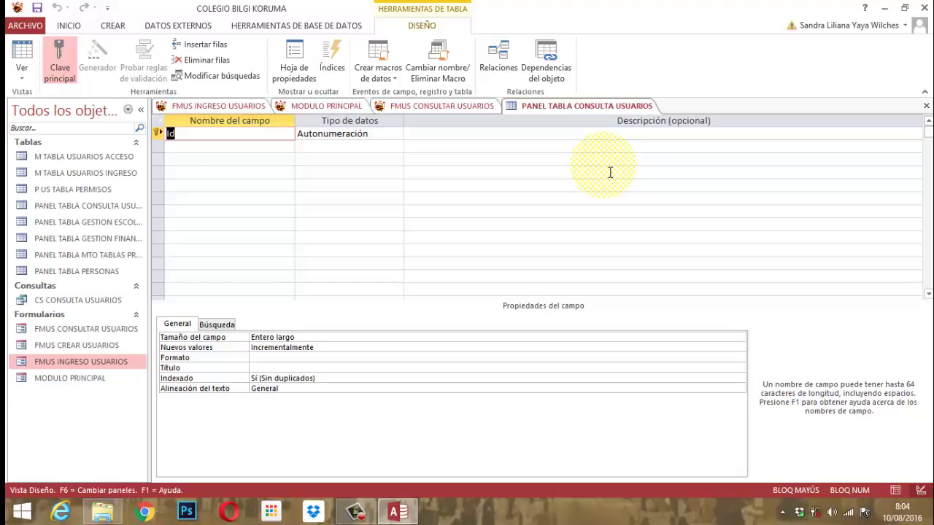
pyautogui.write('NOMBRE CONSULTA')
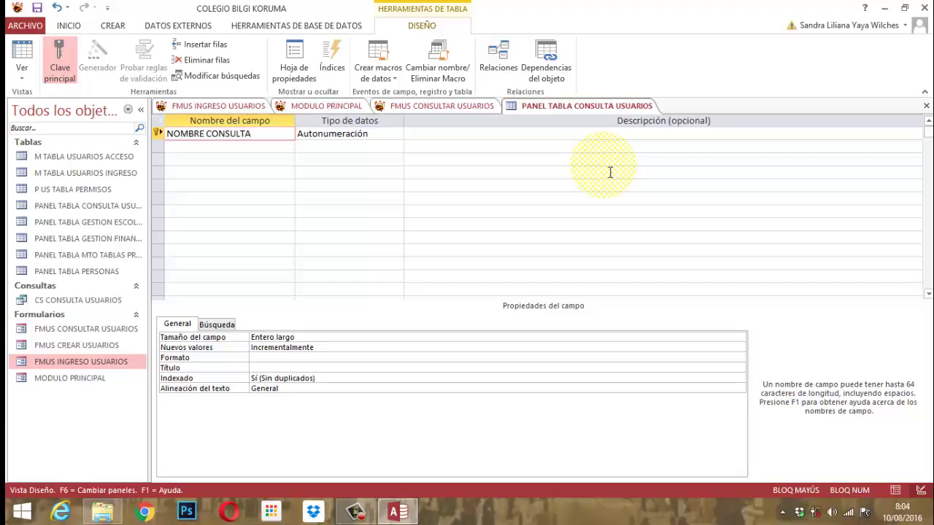
pyautogui.press('Tab')
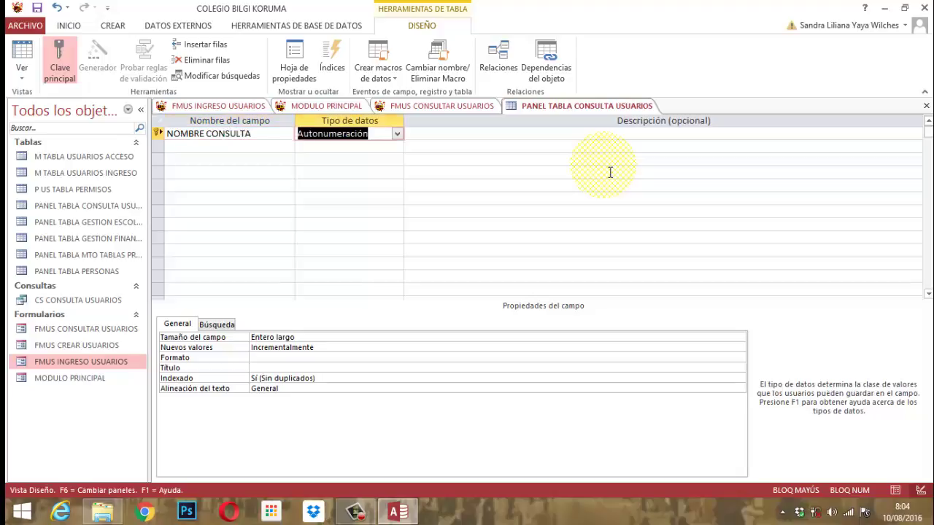
pyautogui.write('Texto corto')
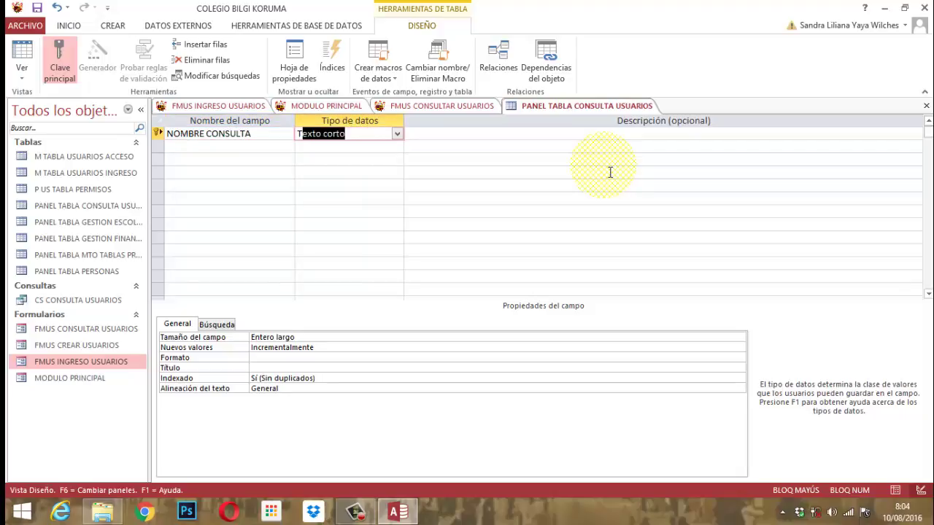
pyautogui.press('Tab')
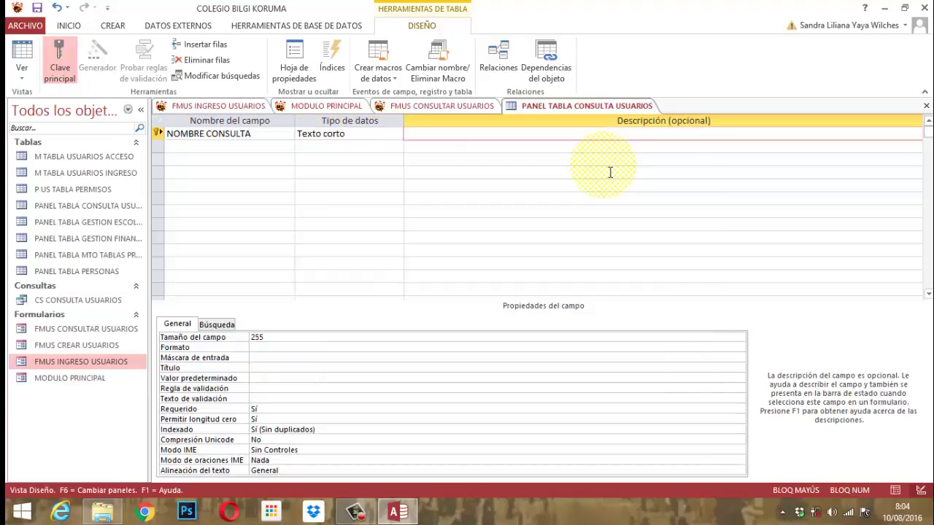
# Step: Give the NOMBRE CONSULTA field the format @> and a field size of 20
pyautogui.click(258, 347)
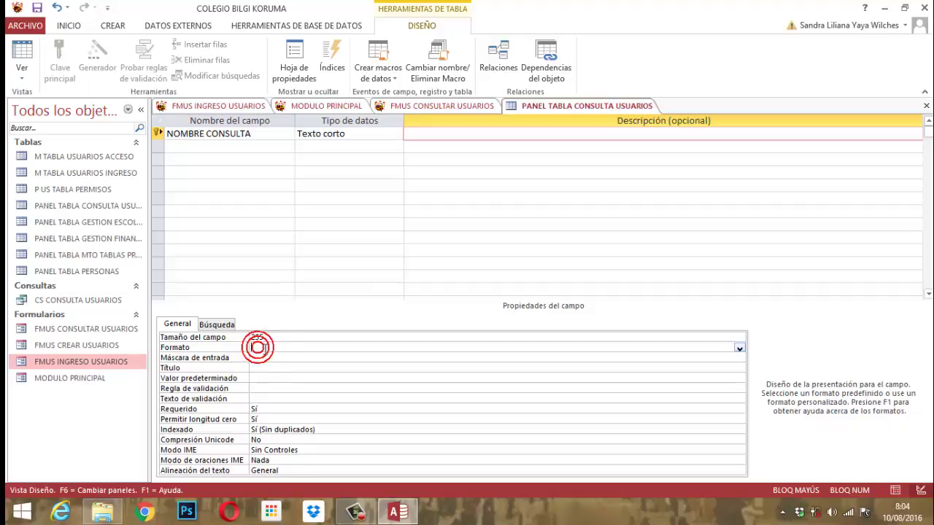
pyautogui.write('@')
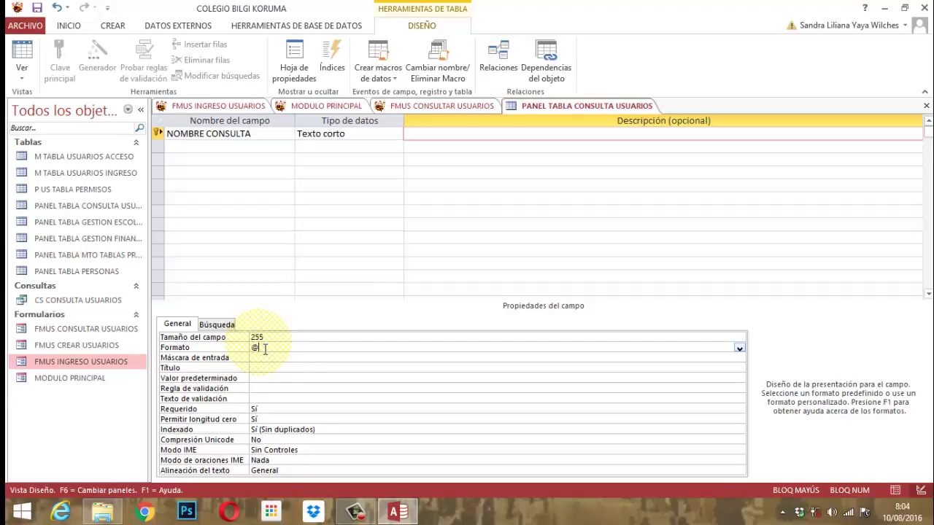
pyautogui.write('>')
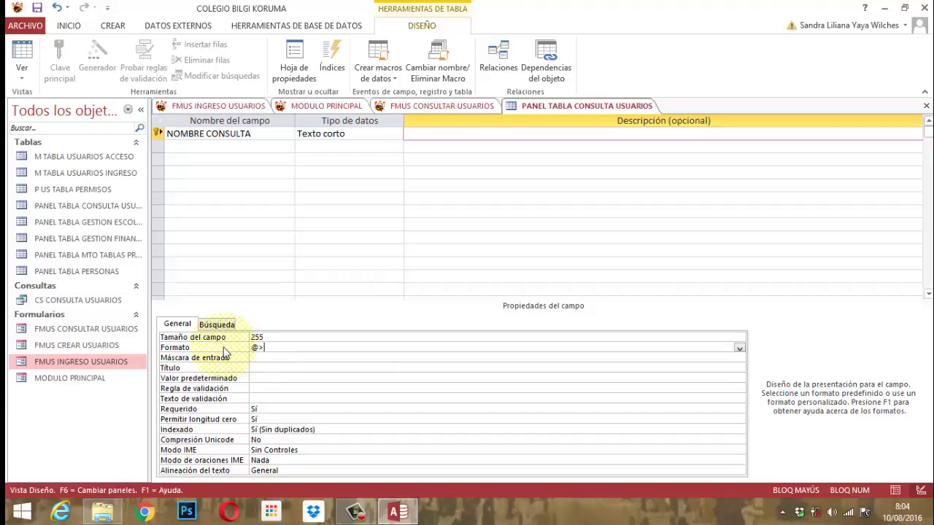
pyautogui.click(273, 337)
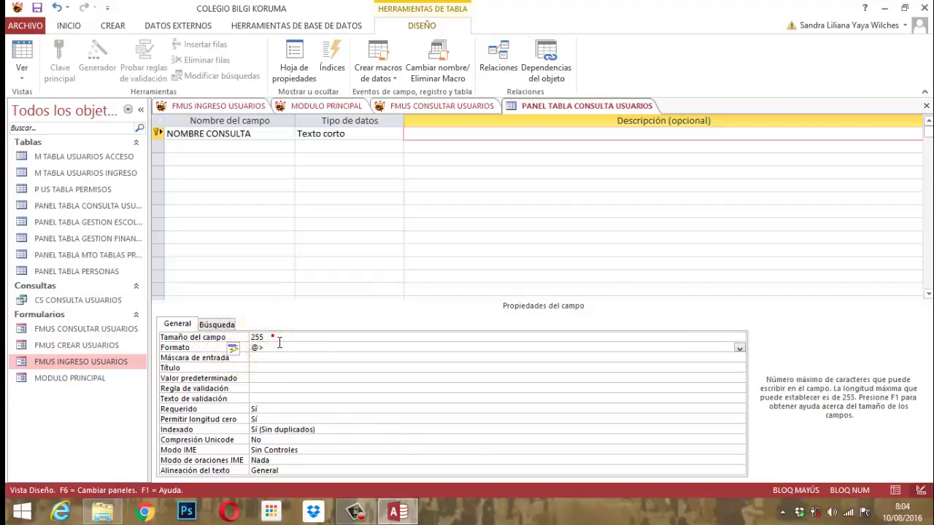
pyautogui.doubleClick(278, 340)
pyautogui.press('BackSpace')
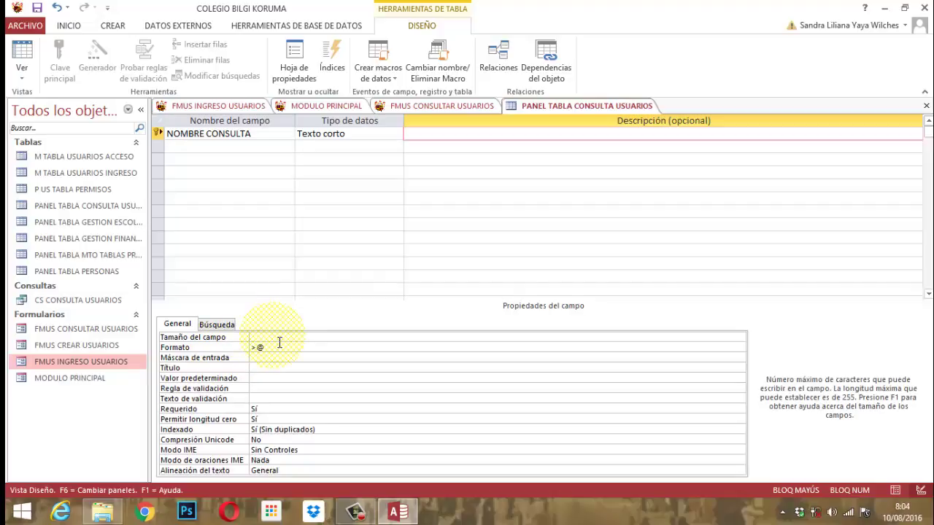
pyautogui.write('20')
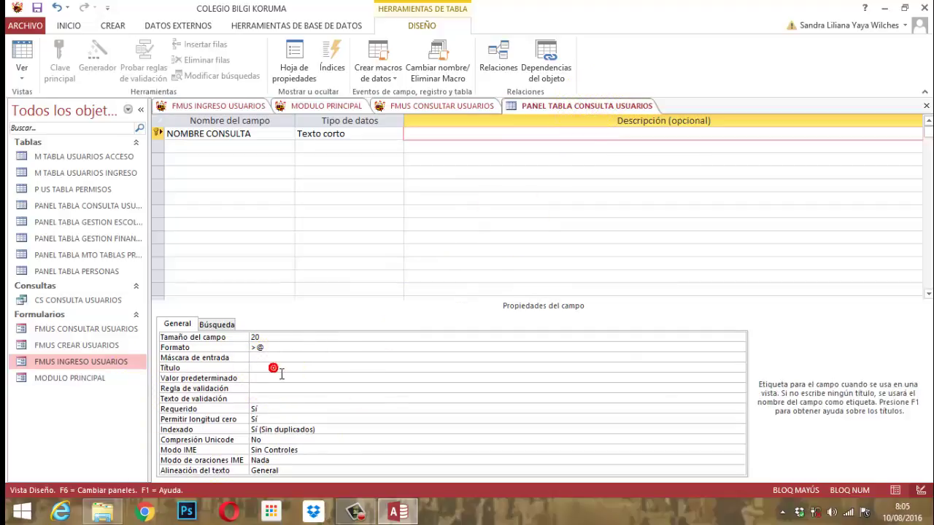
# Step: Set the field's title to NOMBRE CONSULTA
pyautogui.write('CON')
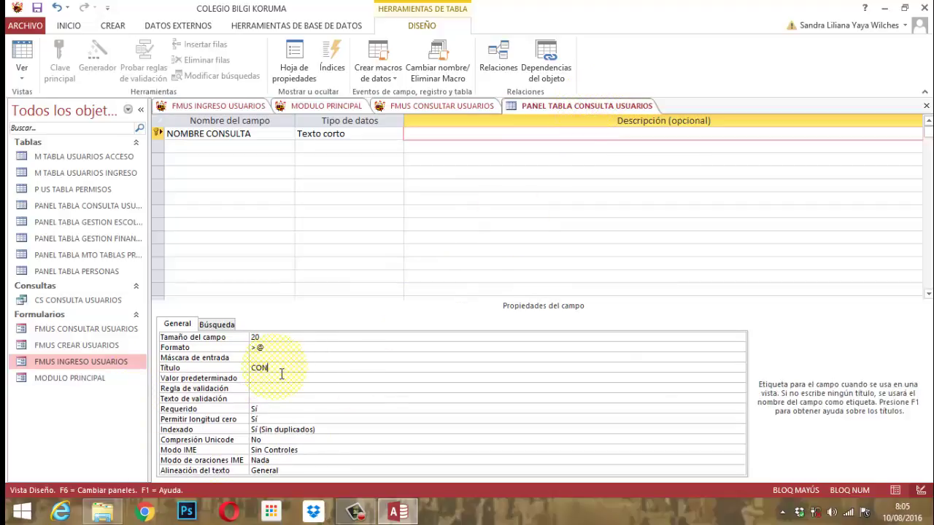
pyautogui.press('BackSpace')
pyautogui.press('BackSpace')
pyautogui.press('BackSpace')
pyautogui.write('NOMBRE CONSULTAS')
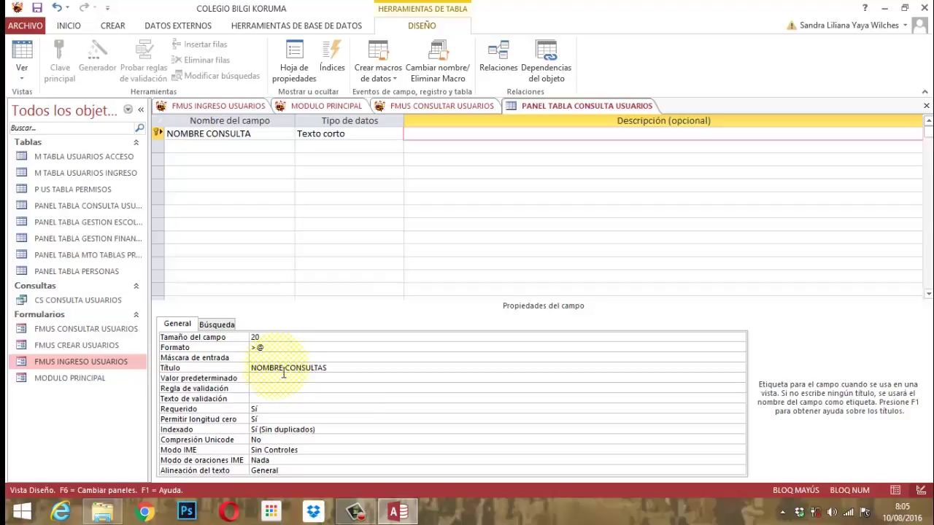
pyautogui.press('BackSpace')
# Step: Switch the table to datasheet view, saving the design, and widen the NOMBRE CONSULTA column to fit its heading
pyautogui.rightClick(564, 107)
pyautogui.click(600, 109)
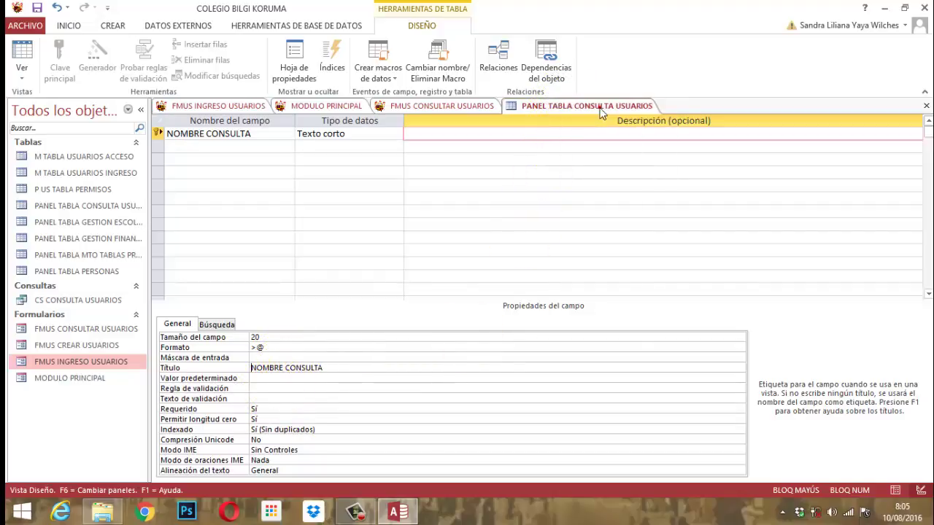
pyautogui.rightClick(600, 111)
pyautogui.click(631, 186)
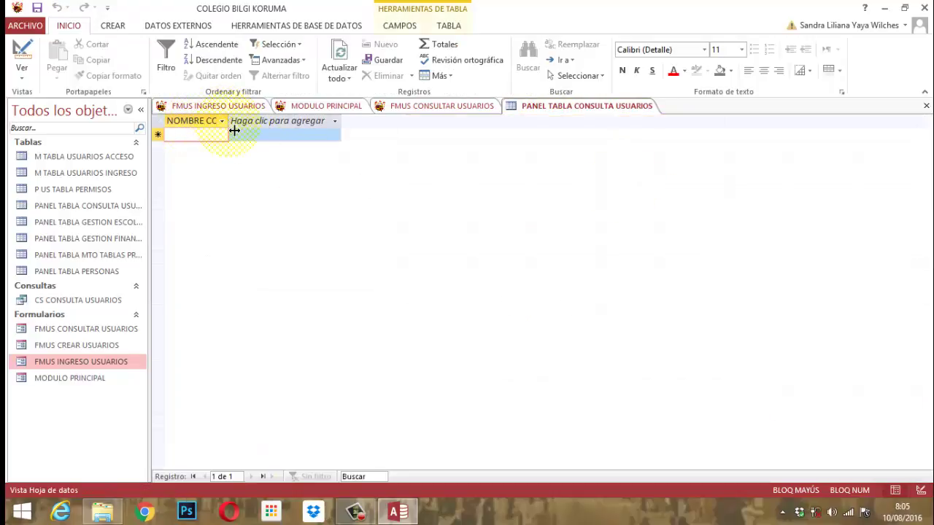
pyautogui.doubleClick(234, 130)
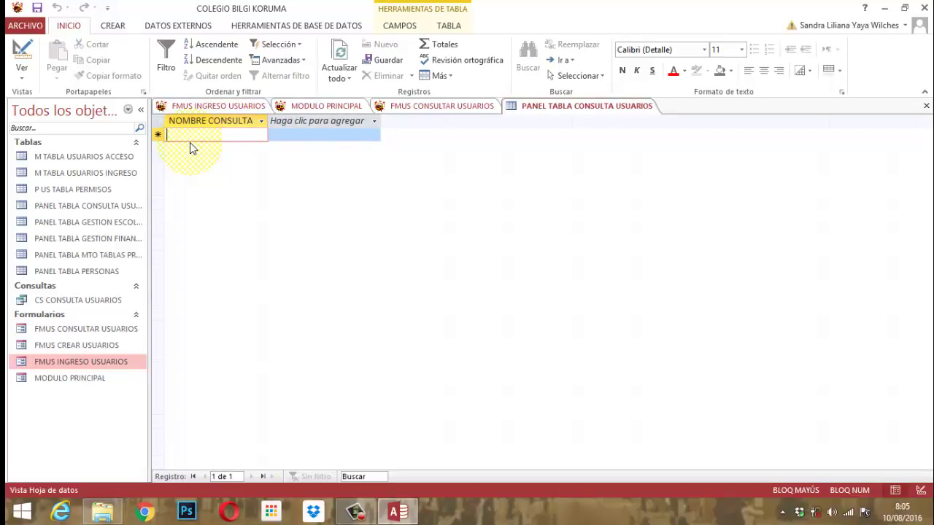
# Step: Enter PERMISOS and HORA ACCESO as the first two records under NOMBRE CONSULTA
pyautogui.write('P')
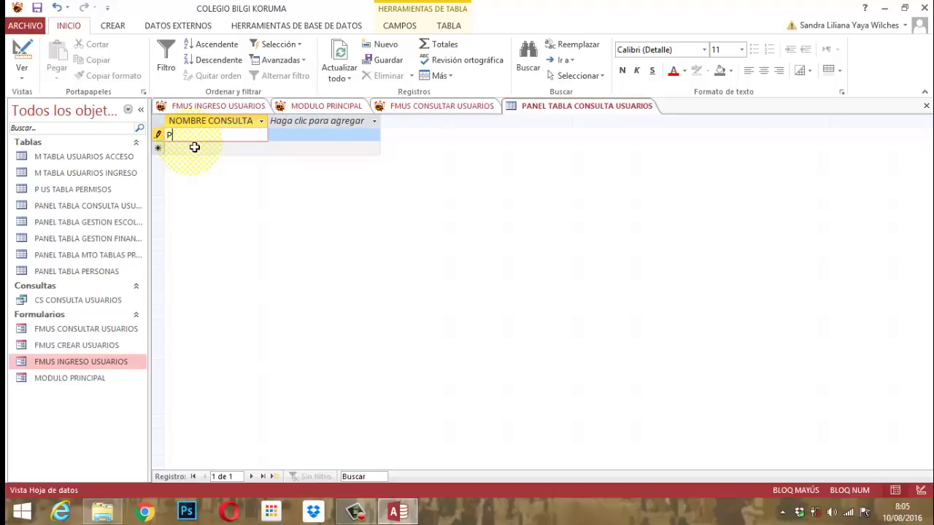
pyautogui.write('ERMISOS')
pyautogui.click(194, 147)
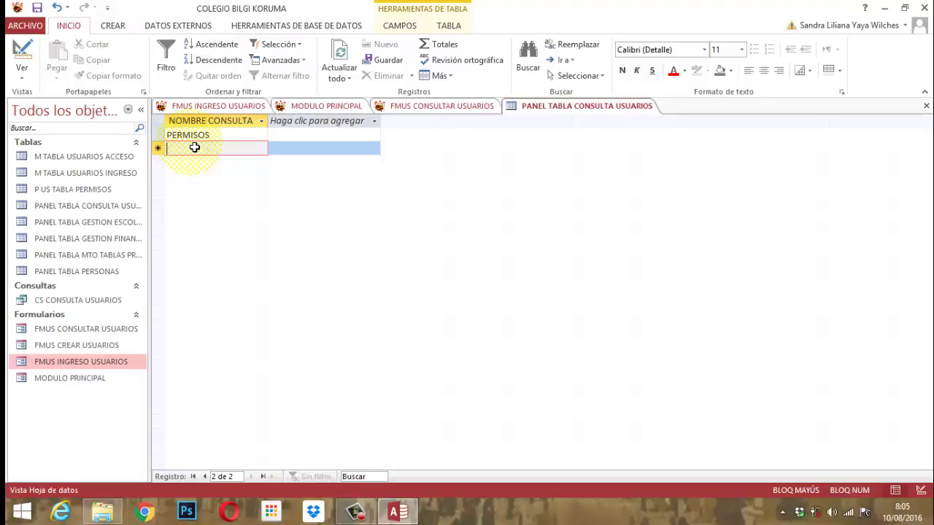
pyautogui.write('HORA A')
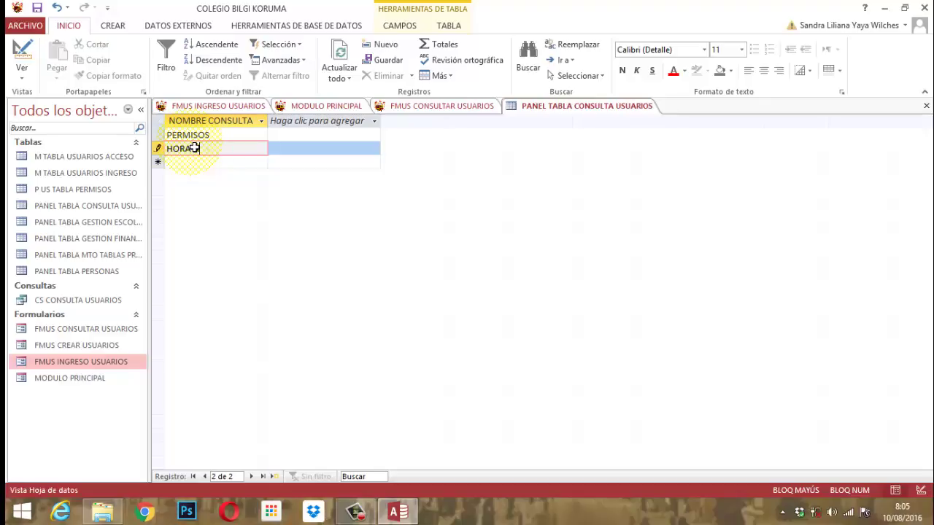
pyautogui.write('CCESO')
pyautogui.press('Return')
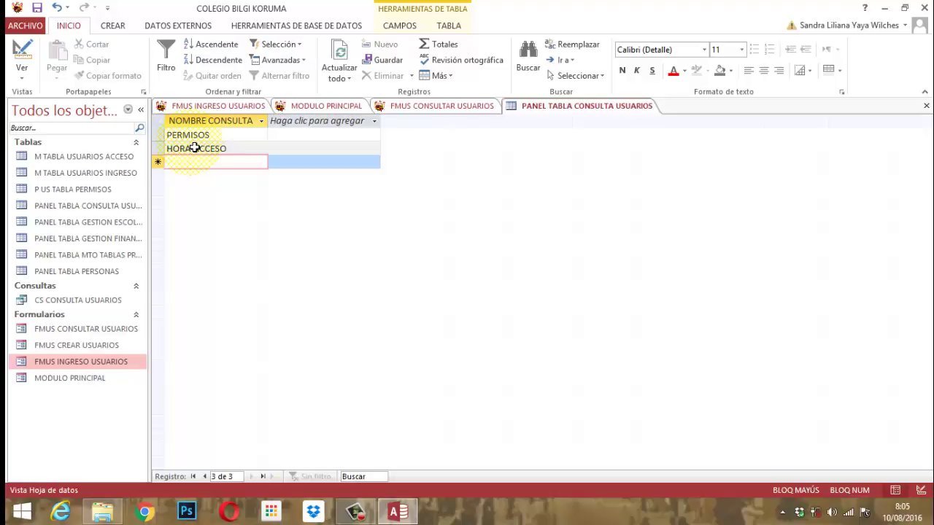
# Step: Add APROBADO as the third record under NOMBRE CONSULTA
pyautogui.write('ASPRE')
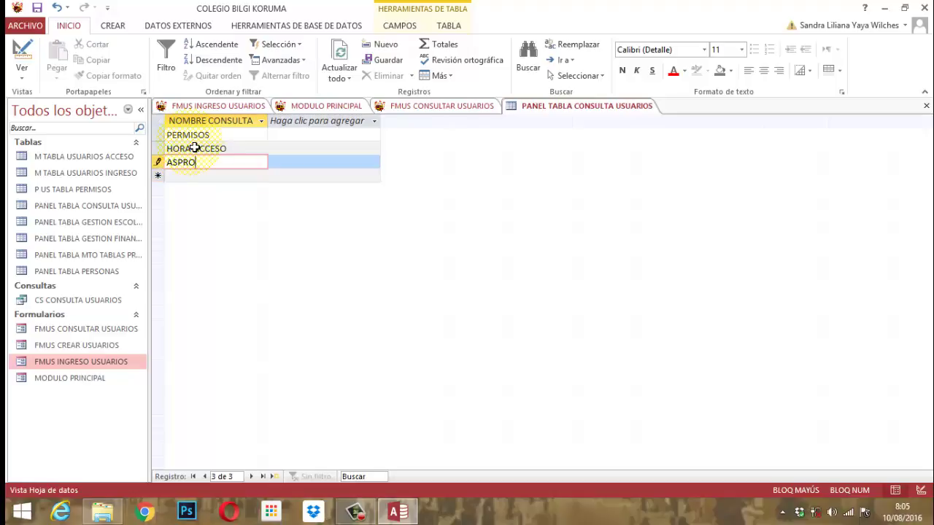
pyautogui.press('BackSpace')
pyautogui.press('BackSpace')
pyautogui.press('BackSpace')
pyautogui.press('BackSpace')
pyautogui.write('PROBADO')
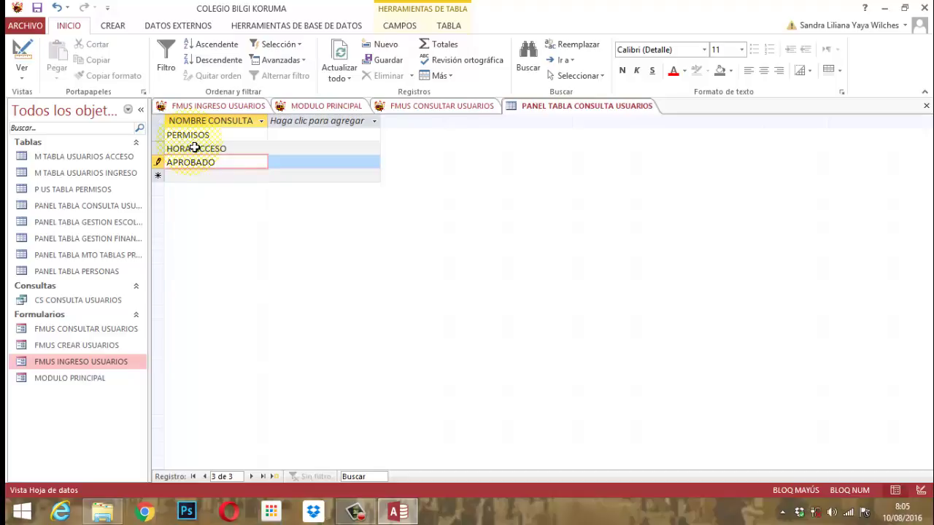
pyautogui.press('Return')
# Step: Add FECHA ACCESO as the fourth record and correct the first record to PERMISO
pyautogui.write('FECHA')
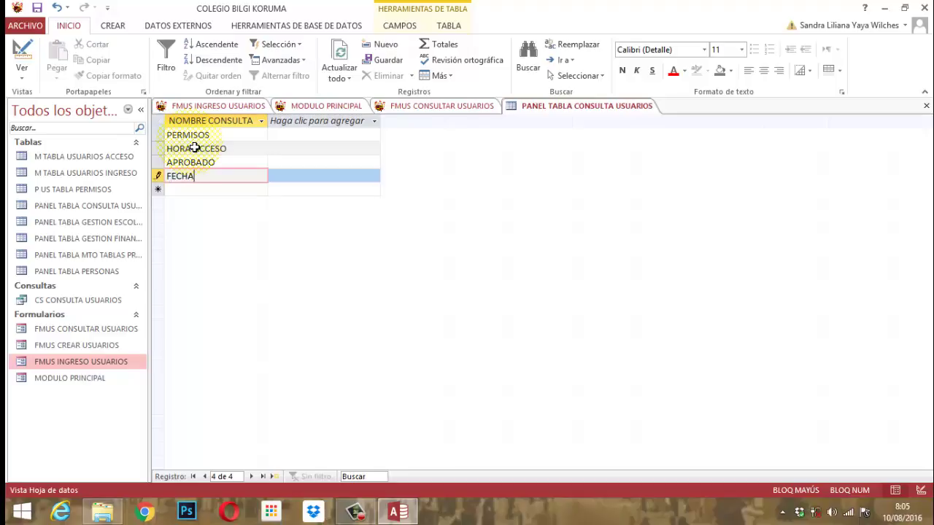
pyautogui.write(' ACCESO')
pyautogui.click(223, 132)
pyautogui.press('BackSpace')
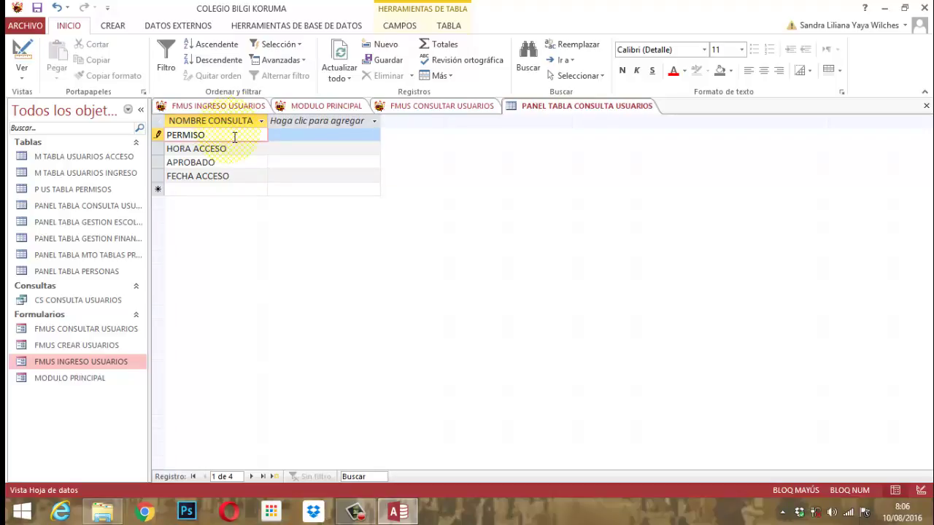
# Step: Save and close the table PANEL TABLA CONSULTA USUARIOS
pyautogui.rightClick(563, 107)
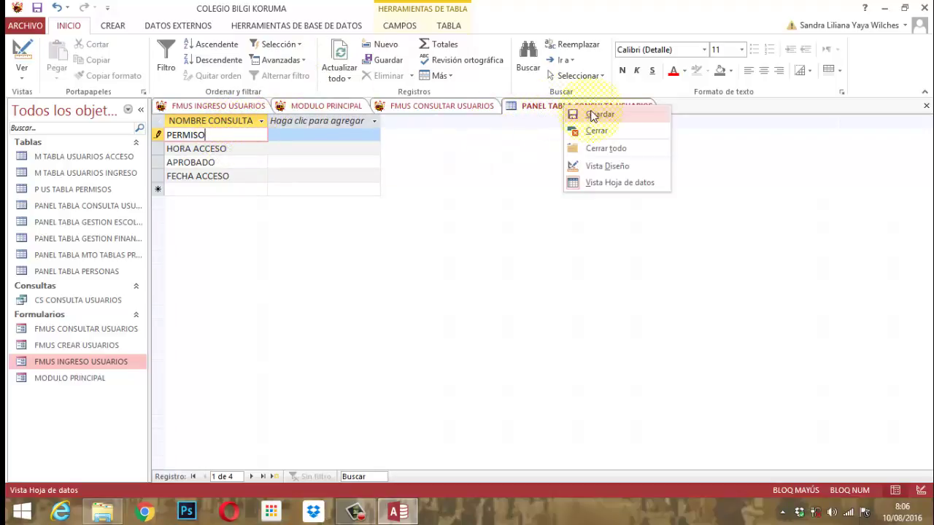
pyautogui.rightClick(586, 107)
pyautogui.rightClick(586, 106)
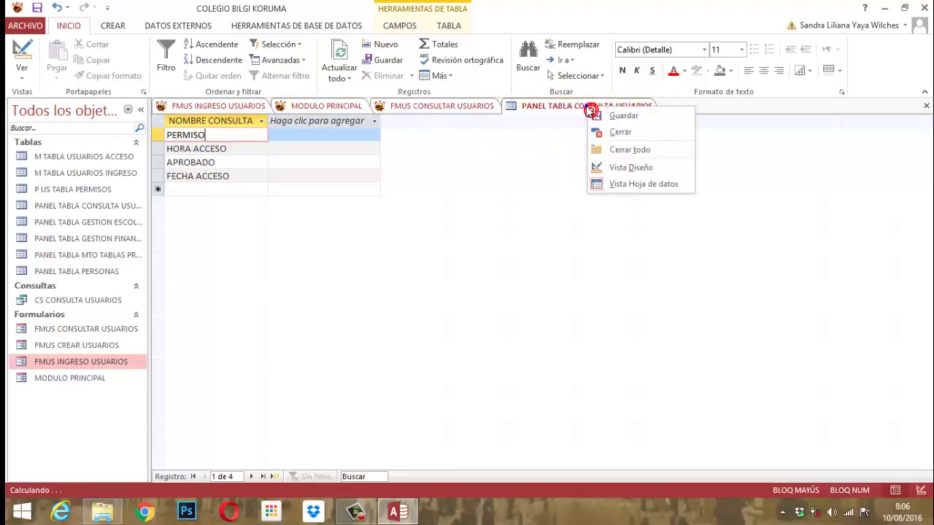
pyautogui.click(619, 133)
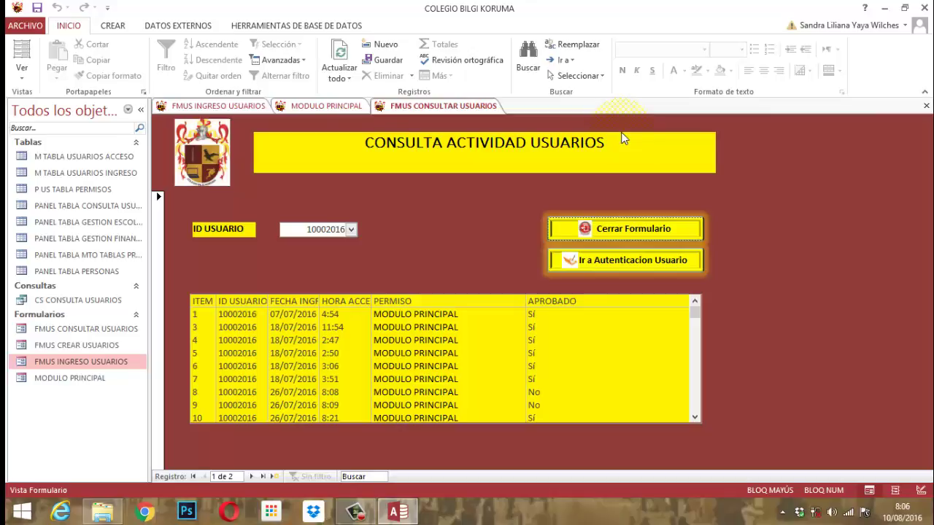
# Step: Switch the form FMUS CONSULTAR USUARIOS to design view and widen its area to about 27 cm
pyautogui.click(498, 241)
pyautogui.rightClick(432, 108)
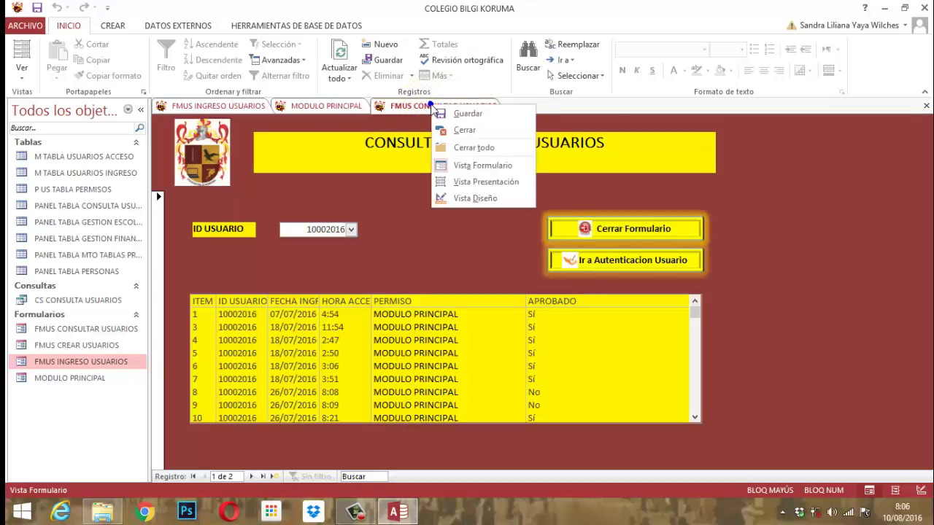
pyautogui.click(464, 198)
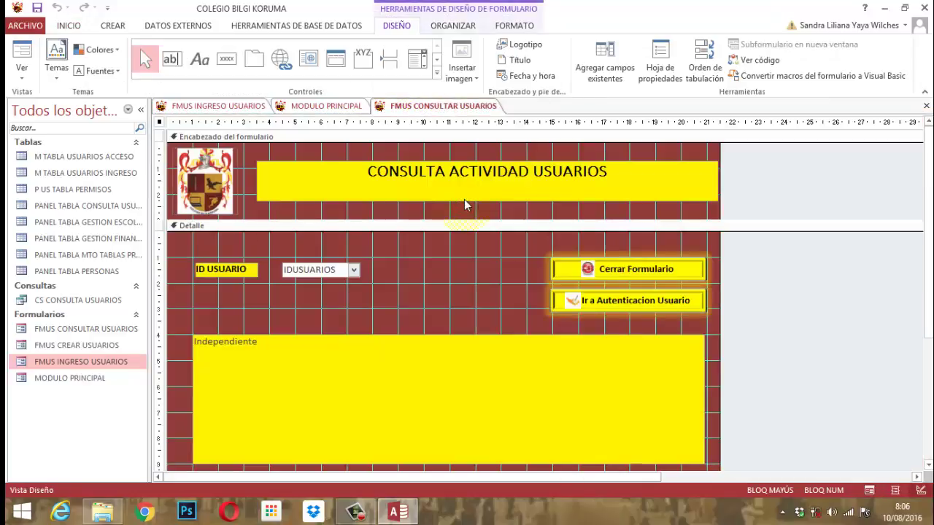
pyautogui.click(728, 211)
pyautogui.moveTo(724, 214); pyautogui.dragTo(878, 227)
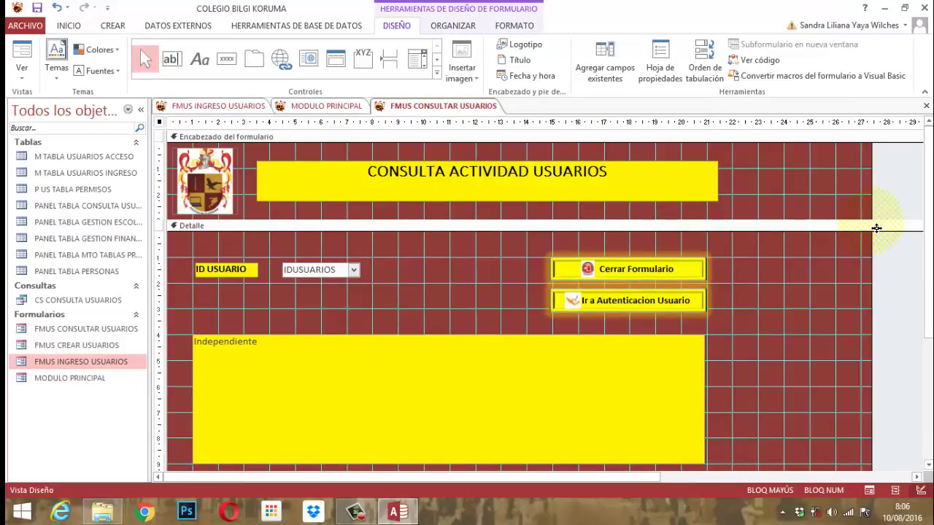
pyautogui.click(120, 149)
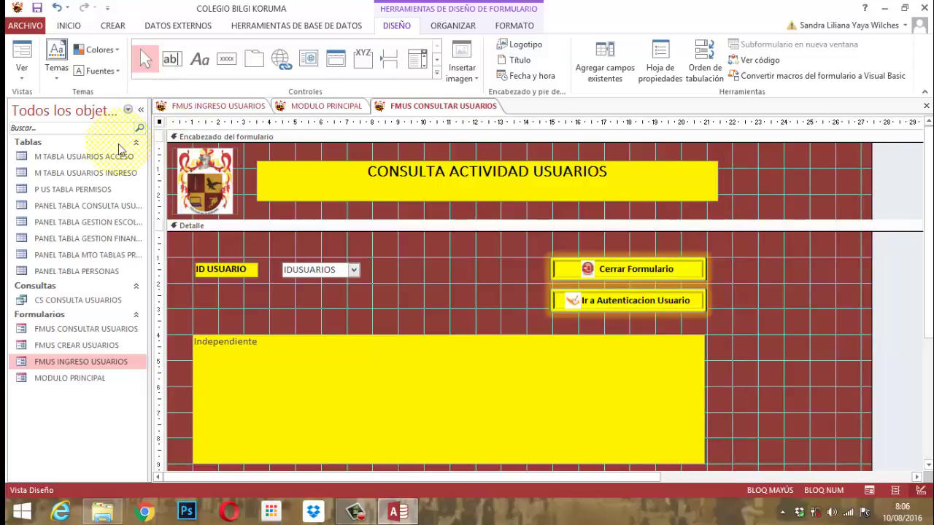
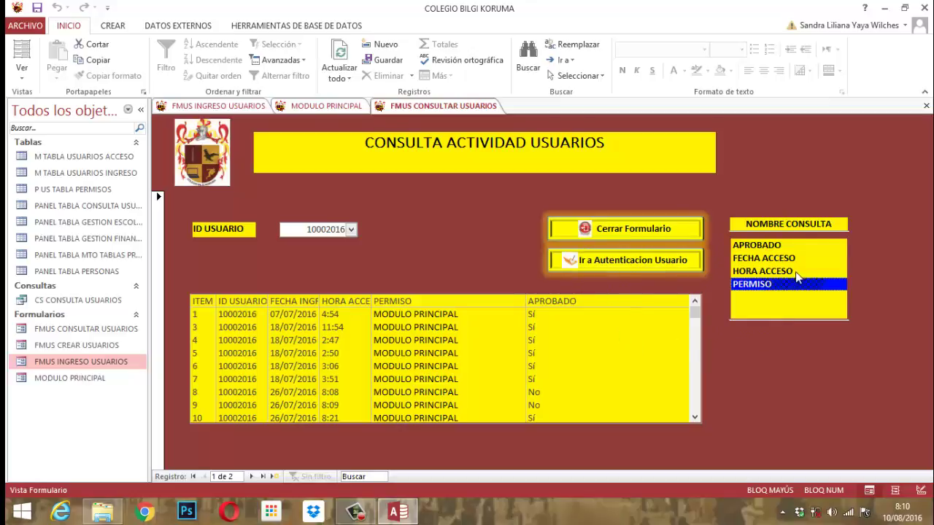
# Step: Alternate ID USUARIO between the two listed users and examine each one's access records, ending on the first user
pyautogui.click(351, 229)
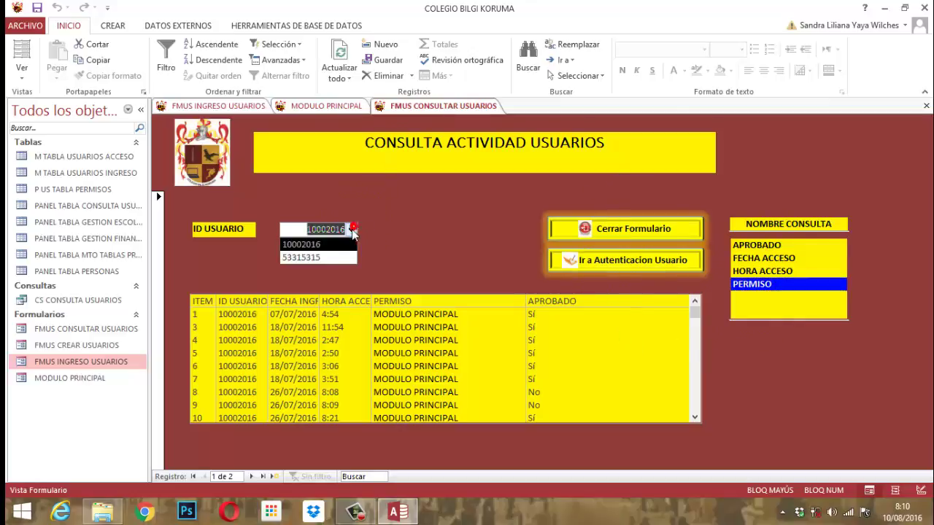
pyautogui.click(311, 256)
pyautogui.click(351, 229)
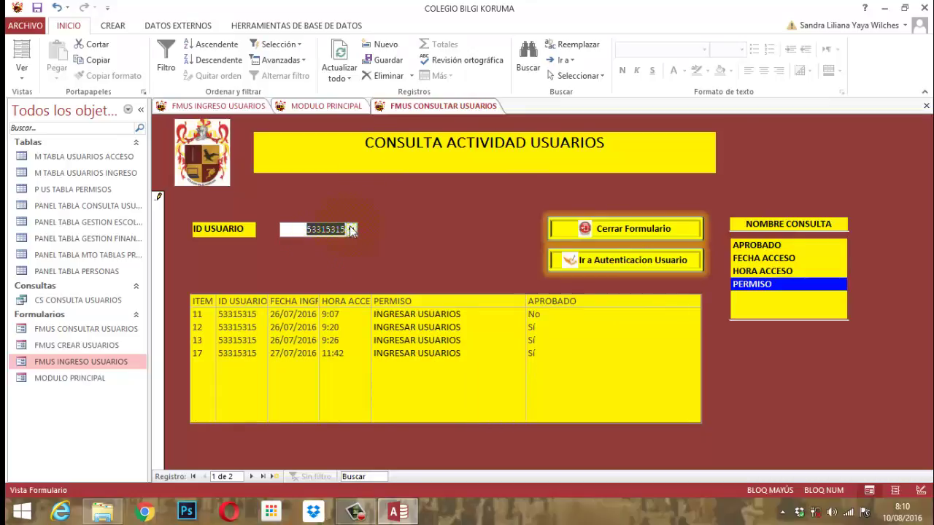
pyautogui.click(315, 245)
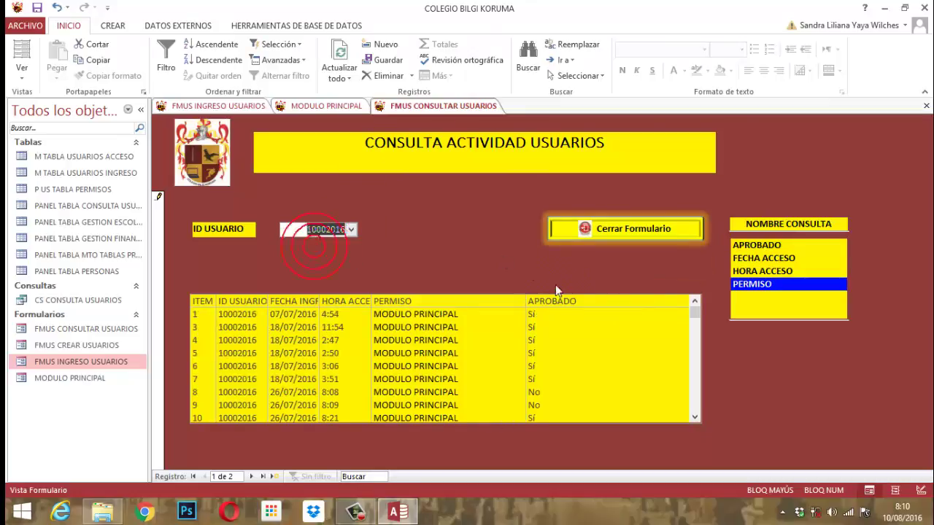
pyautogui.moveTo(693, 416); pyautogui.dragTo(693, 416)
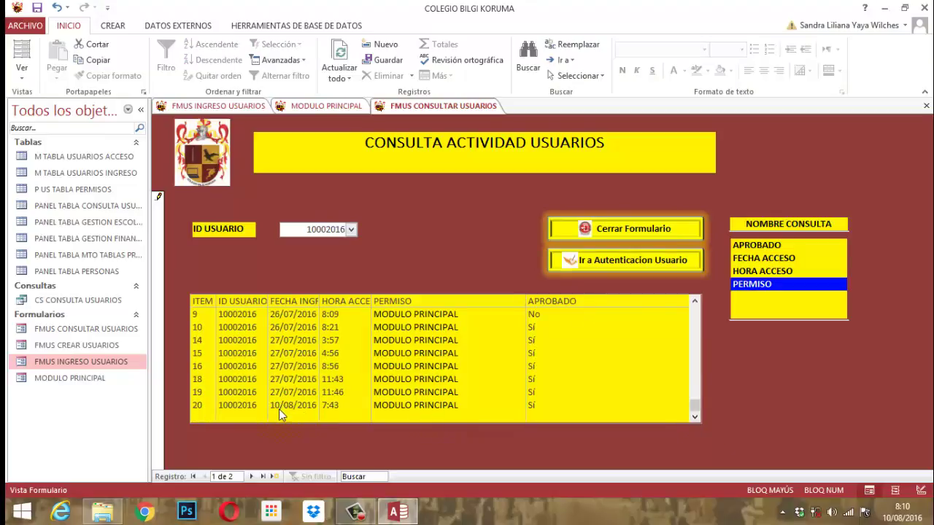
pyautogui.click(351, 229)
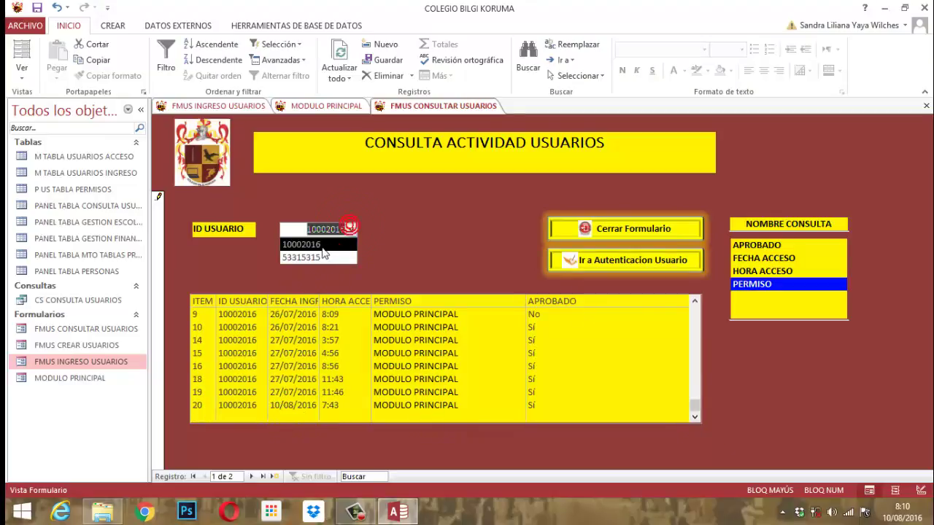
pyautogui.click(314, 257)
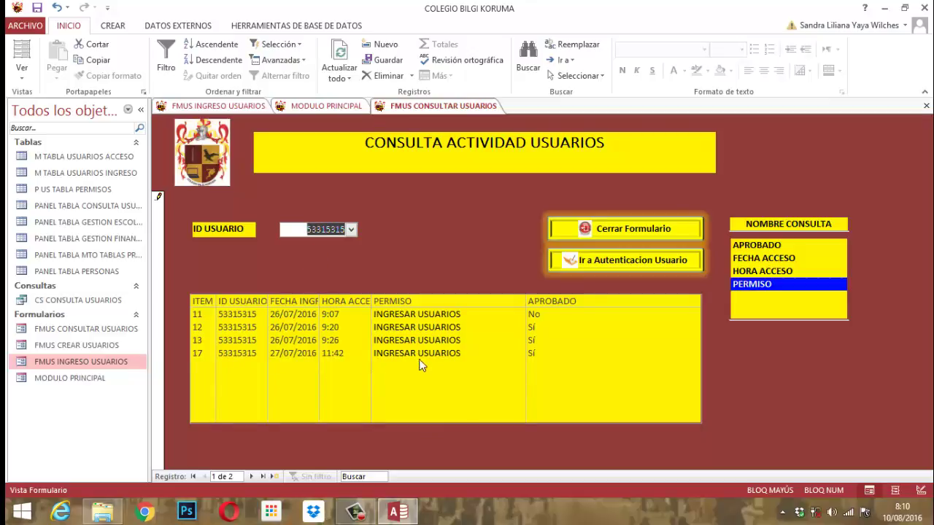
pyautogui.click(351, 230)
pyautogui.click(327, 245)
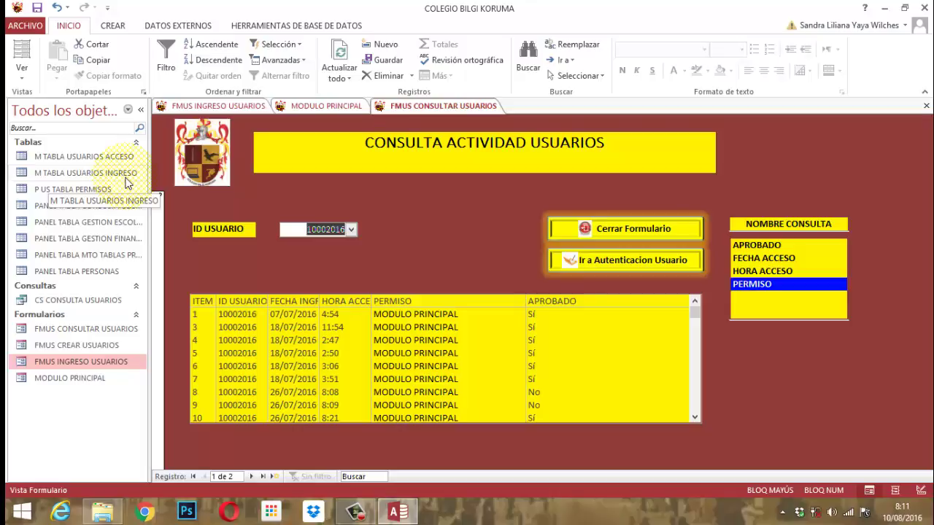
# Step: Create a new query in design view based on the table M TABLA USUARIOS INGRESO
pyautogui.click(109, 27)
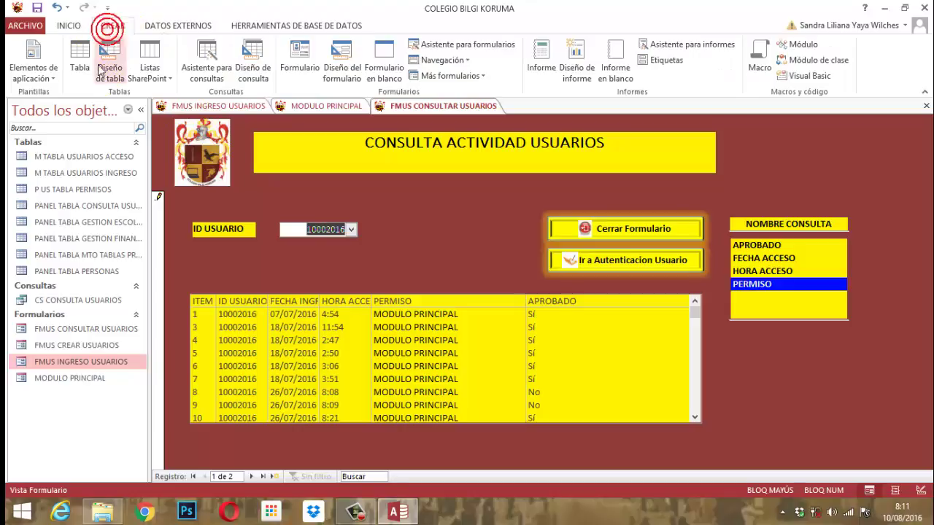
pyautogui.click(255, 72)
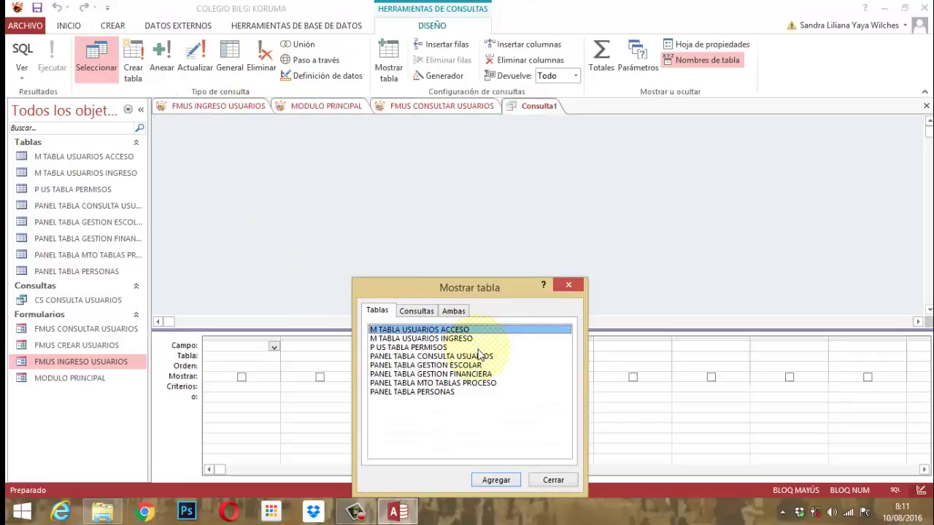
pyautogui.click(425, 338)
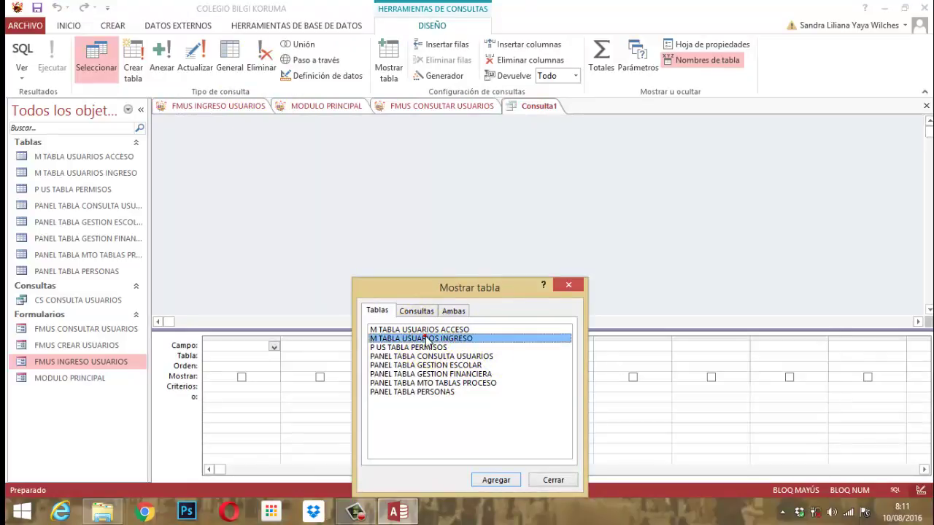
pyautogui.click(496, 479)
pyautogui.click(551, 480)
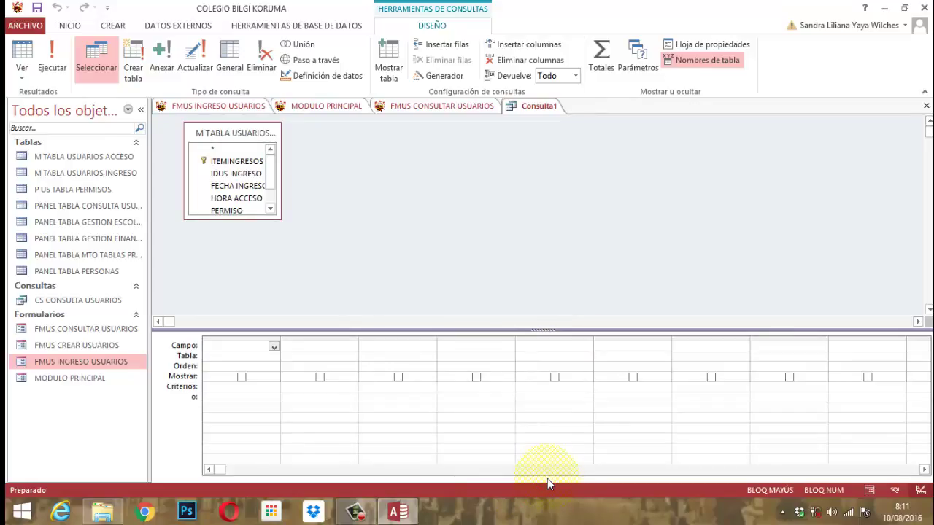
# Step: Save the new query under the name CS CONSULTA USUARIOS FACTOR1
pyautogui.rightClick(531, 106)
pyautogui.click(575, 112)
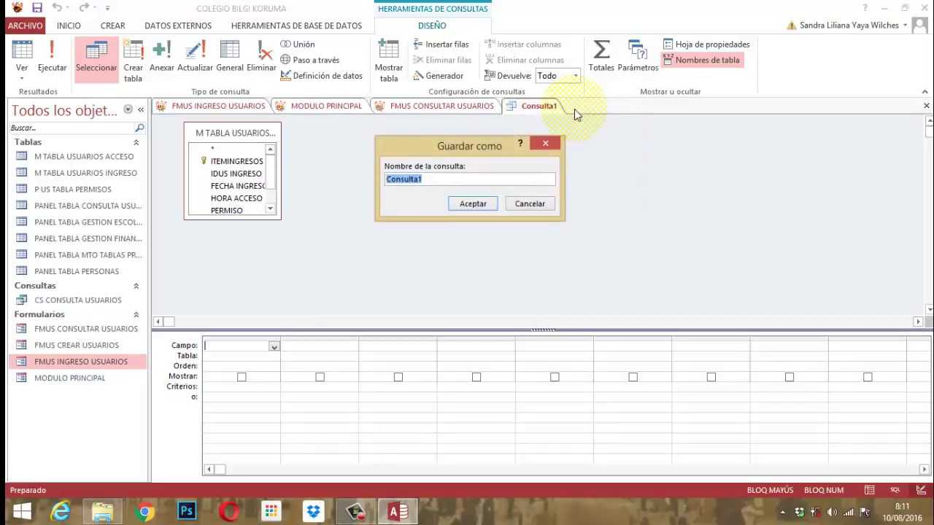
pyautogui.write('CS')
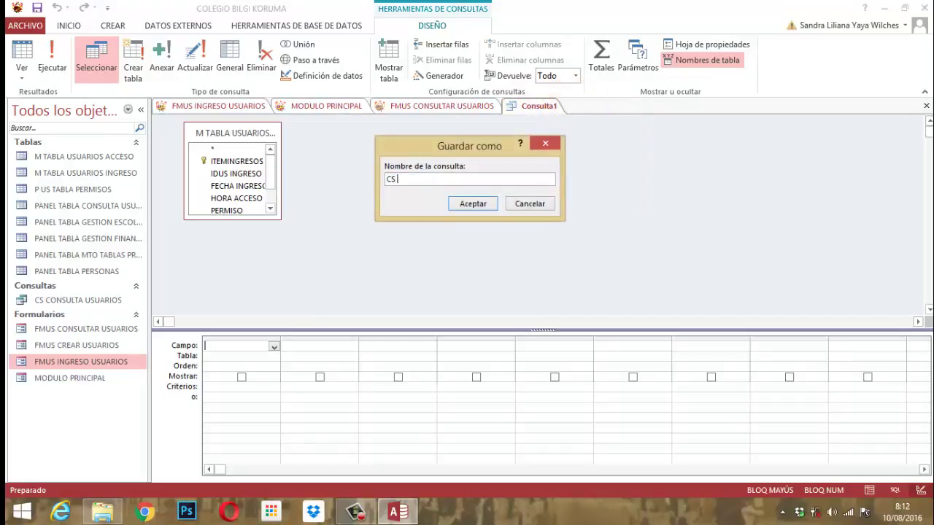
pyautogui.write(' CONSULTA USUARIOS F')
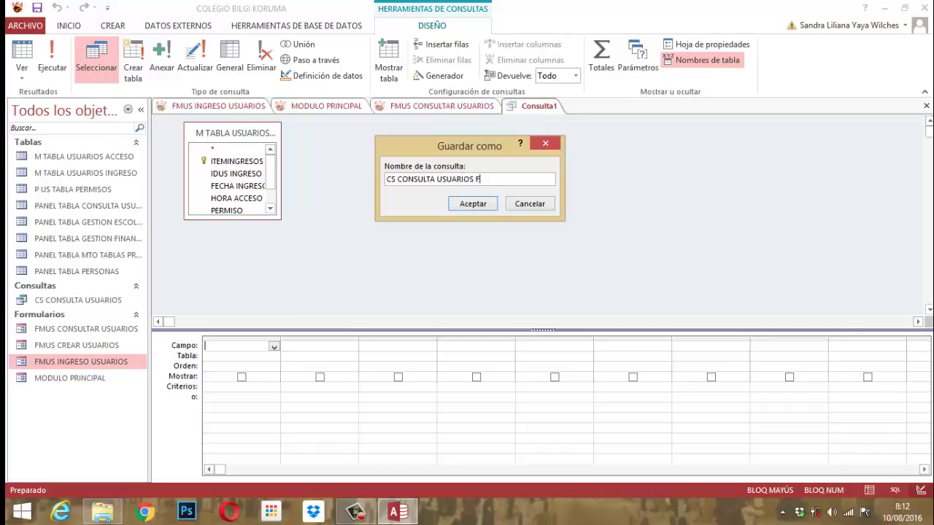
pyautogui.write('1')
pyautogui.click(503, 179)
pyautogui.doubleClick(508, 183)
pyautogui.press('BackSpace')
pyautogui.write('FACTOR1')
pyautogui.click(473, 204)
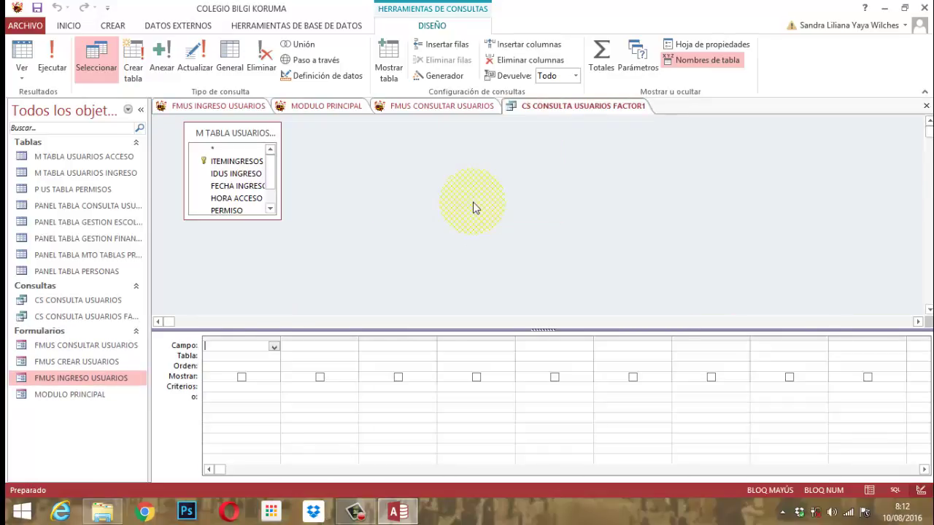
# Step: Save the query CS CONSULTA USUARIOS FACTOR1 again and close it
pyautogui.rightClick(582, 106)
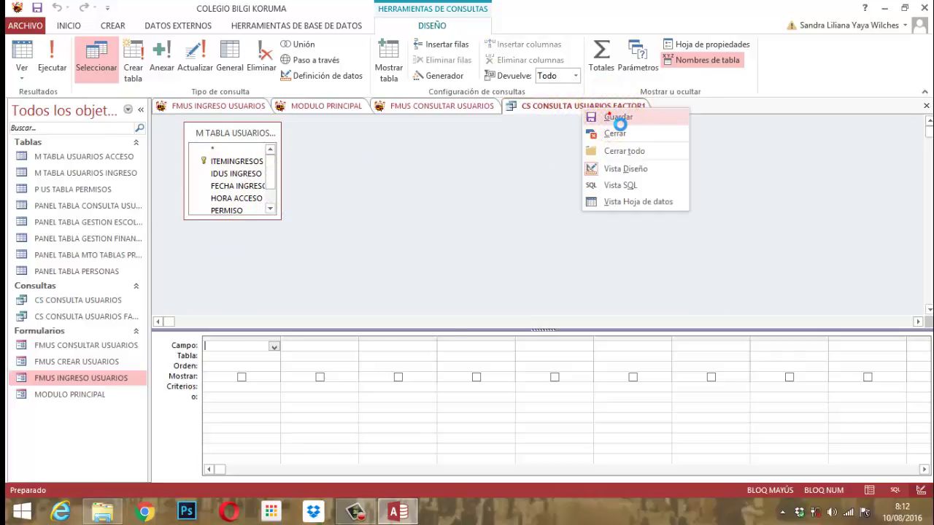
pyautogui.click(595, 108)
pyautogui.rightClick(597, 107)
pyautogui.click(625, 135)
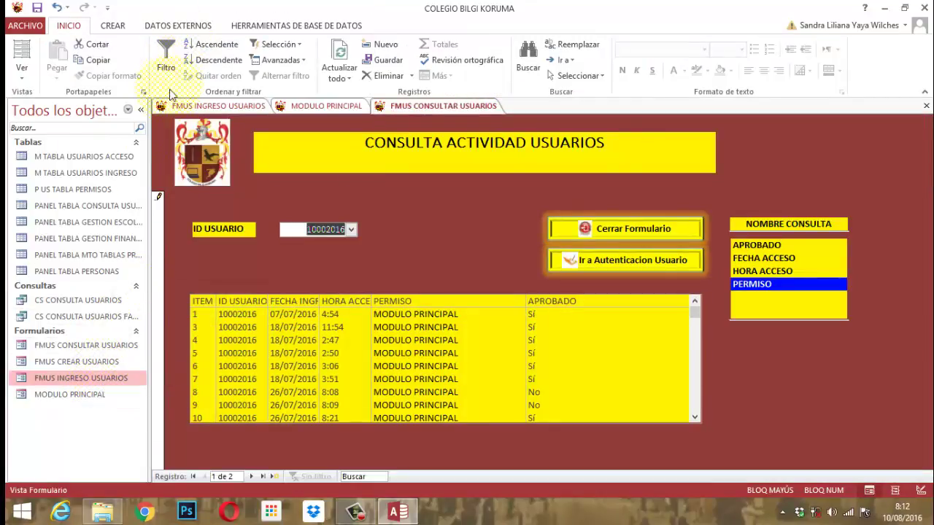
# Step: Widen the object list and duplicate the query CS CONSULTA USUARIOS FACTOR1 as Copia de CS CONSULTA USUARIOS FACTOR2
pyautogui.moveTo(156, 110); pyautogui.dragTo(186, 110)
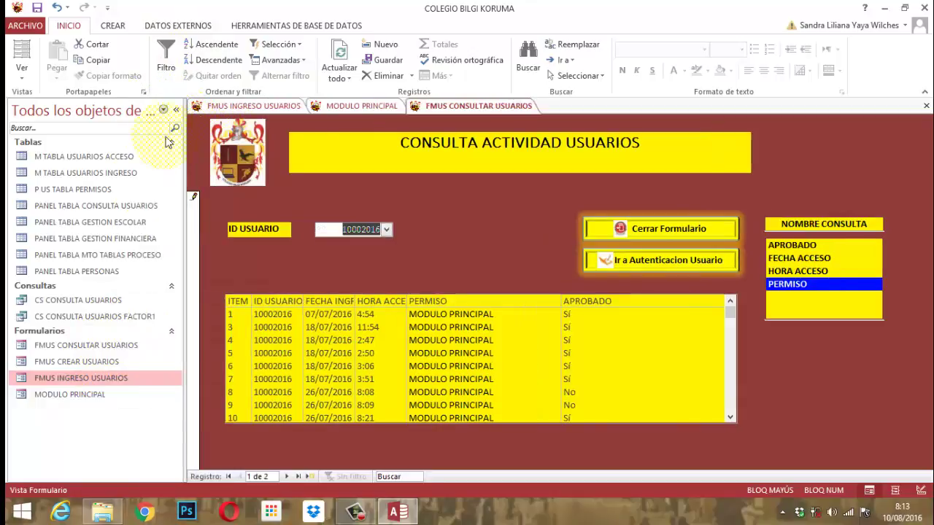
pyautogui.click(87, 319)
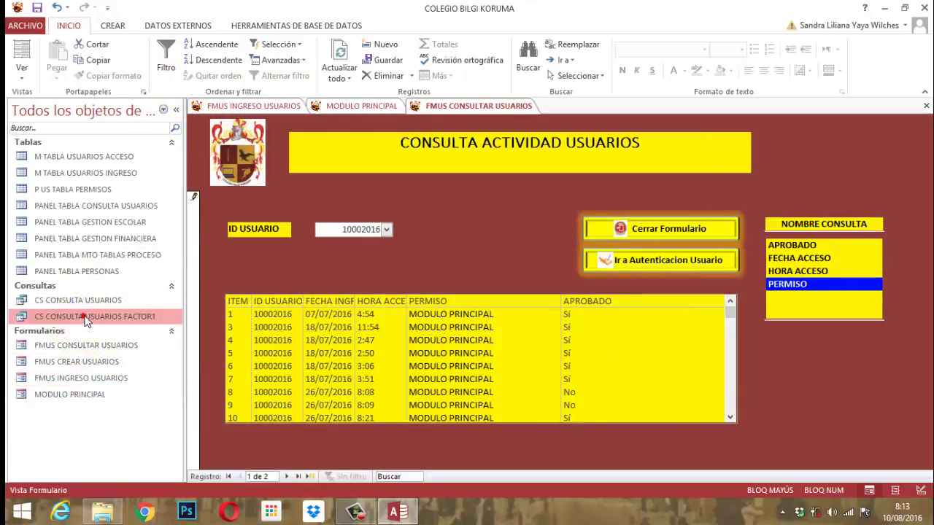
pyautogui.rightClick(86, 319)
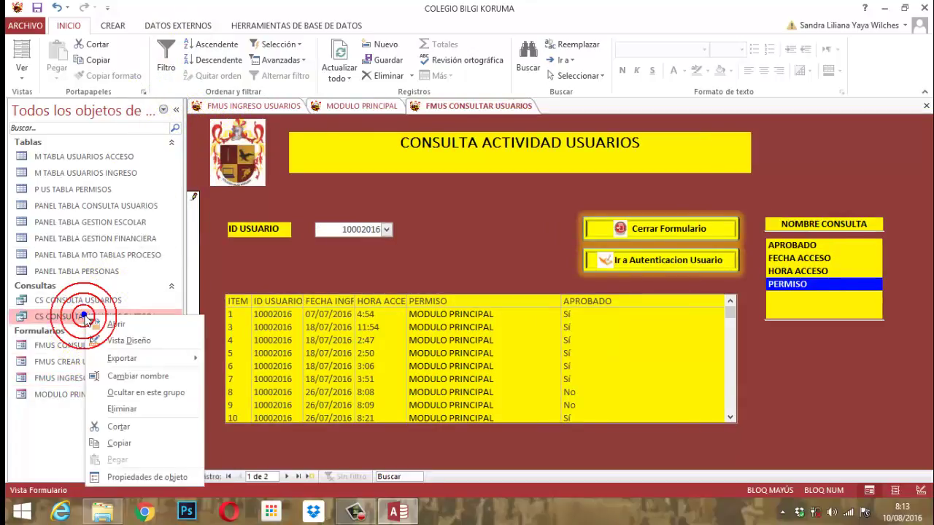
pyautogui.click(113, 444)
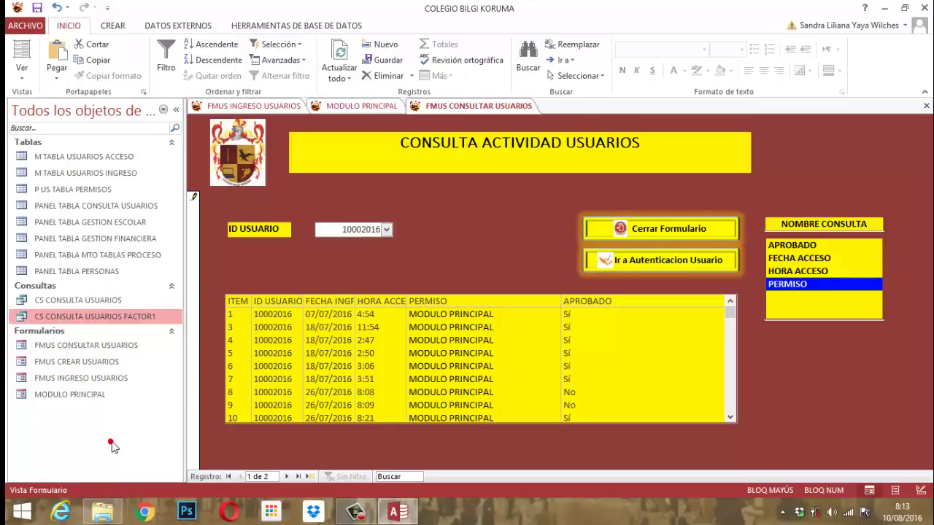
pyautogui.rightClick(108, 319)
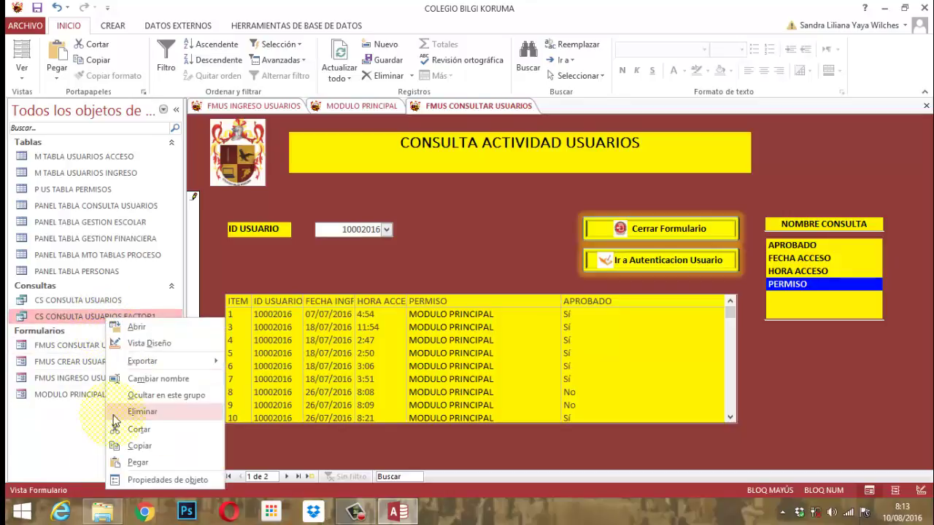
pyautogui.click(139, 464)
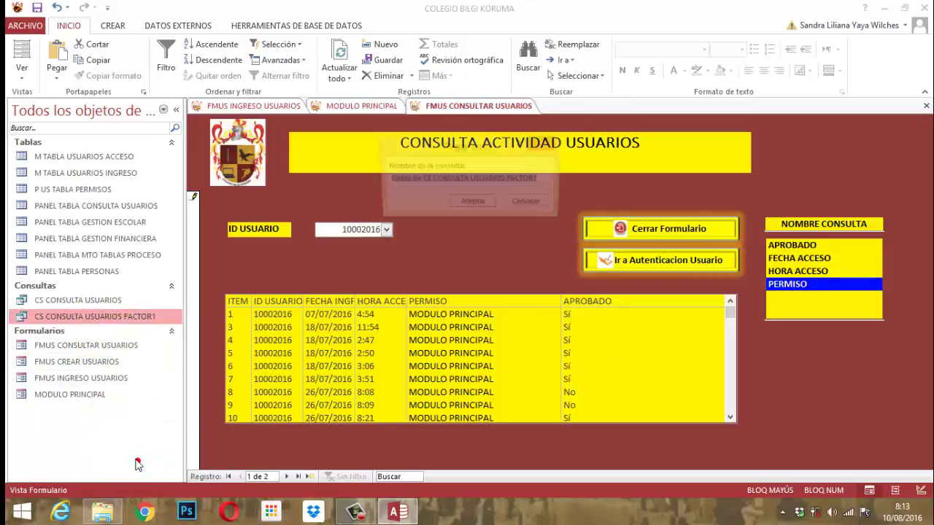
pyautogui.click(555, 183)
pyautogui.press('BackSpace')
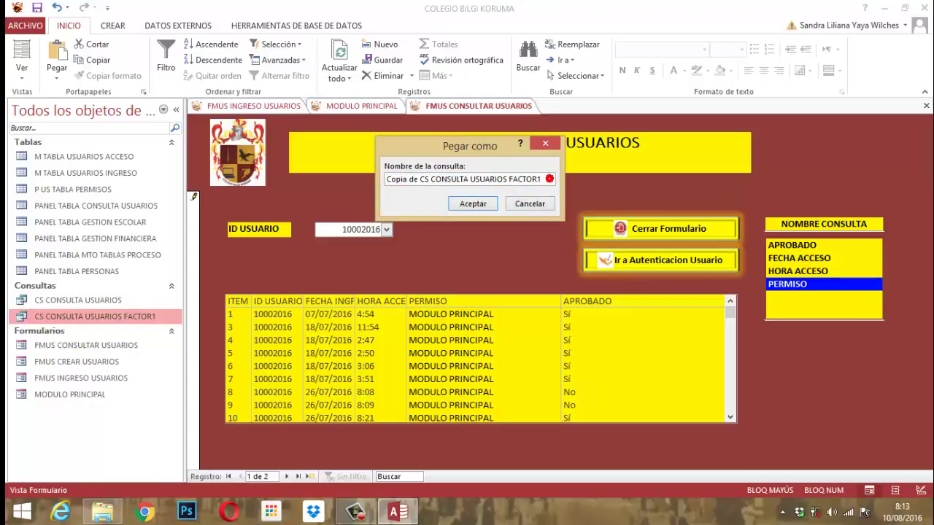
pyautogui.write('2')
pyautogui.click(548, 179)
pyautogui.click(474, 204)
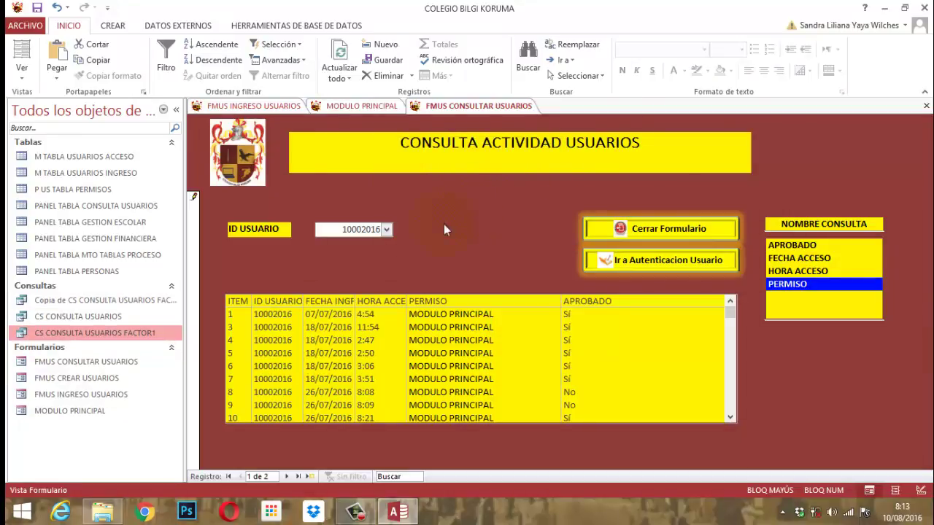
# Step: Rename the query Copia de CS CONSULTA USUARIOS FACTOR2 as CS CONSULTA USUARIOS FACTOR2
pyautogui.rightClick(92, 300)
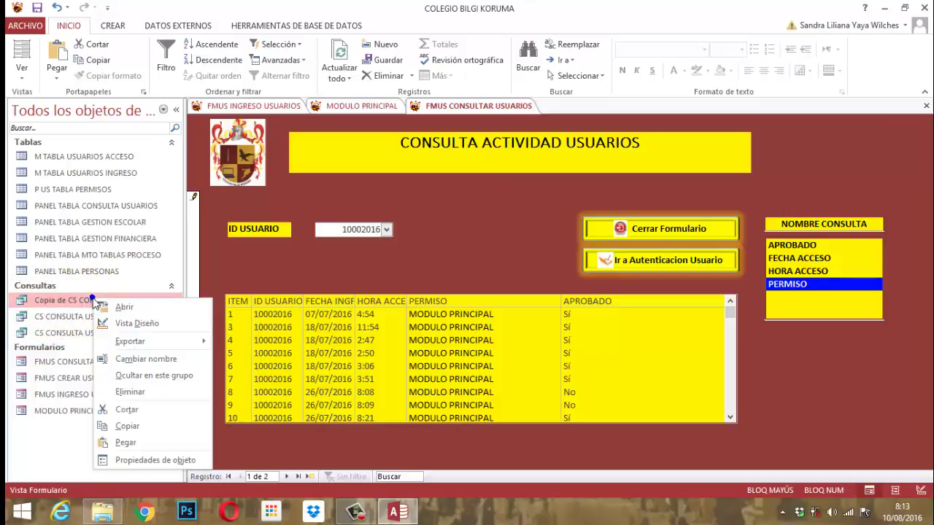
pyautogui.click(146, 358)
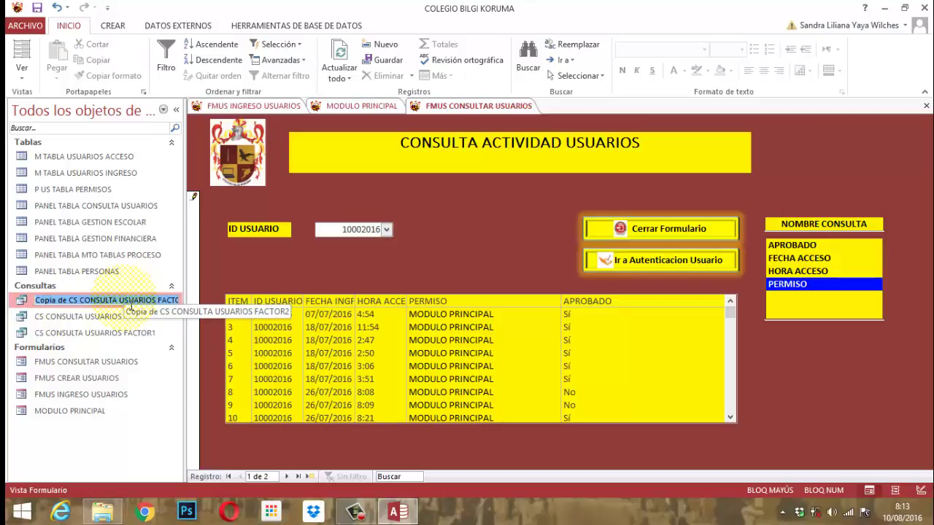
pyautogui.press('End')
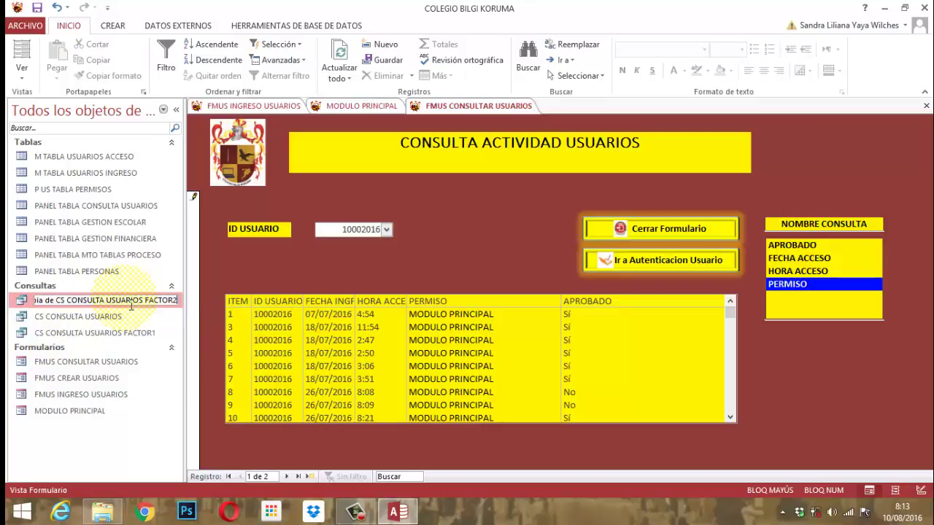
pyautogui.press('Home')
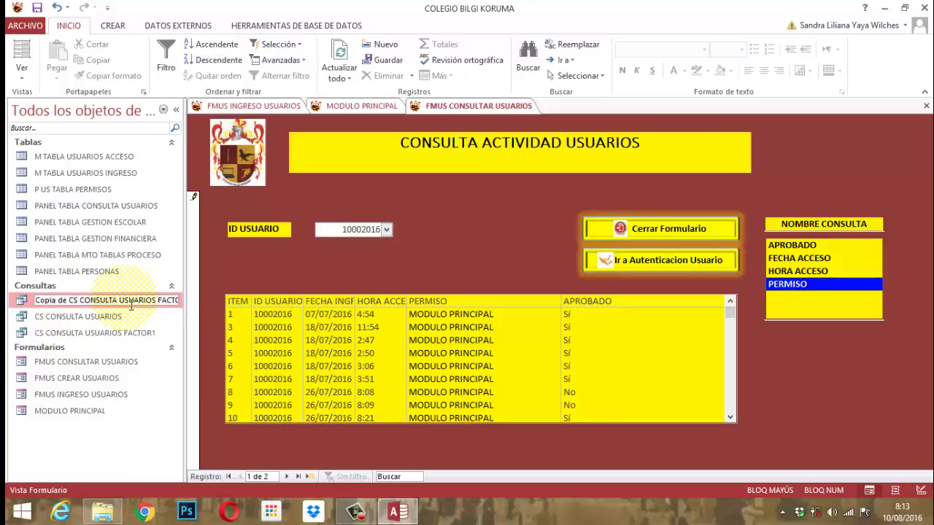
pyautogui.press('Delete')
pyautogui.press('Delete')
pyautogui.press('Delete')
pyautogui.press('Delete')
pyautogui.press('Delete')
pyautogui.press('Delete')
pyautogui.press('Delete')
pyautogui.press('Delete')
pyautogui.press('Delete')
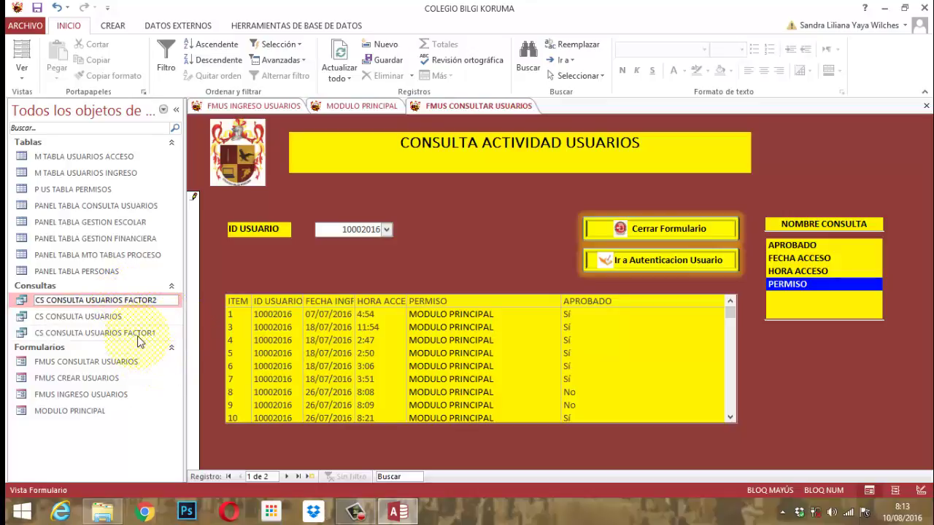
pyautogui.click(137, 334)
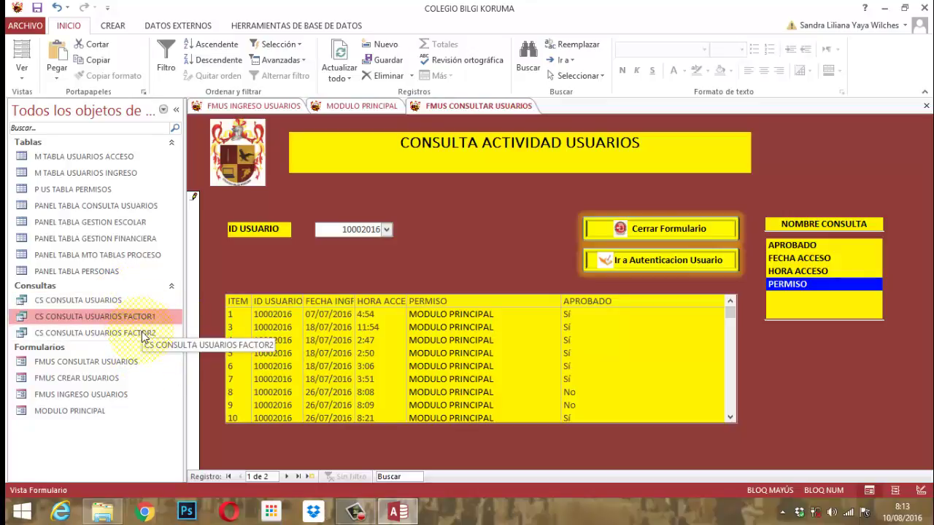
# Step: Duplicate the query CS CONSULTA USUARIOS FACTOR1 under the name CS CONSULTA USUARIOS FACTOR3
pyautogui.rightClick(115, 316)
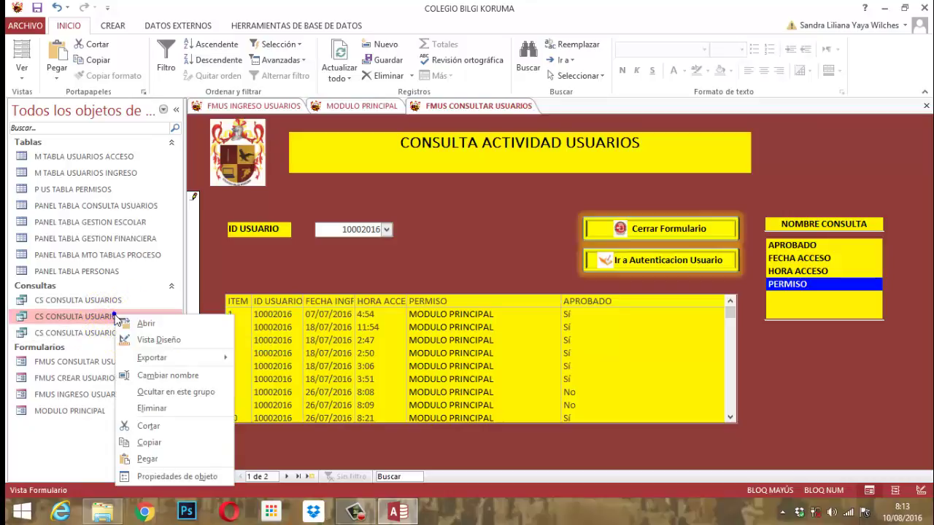
pyautogui.click(149, 442)
pyautogui.rightClick(114, 315)
pyautogui.click(148, 459)
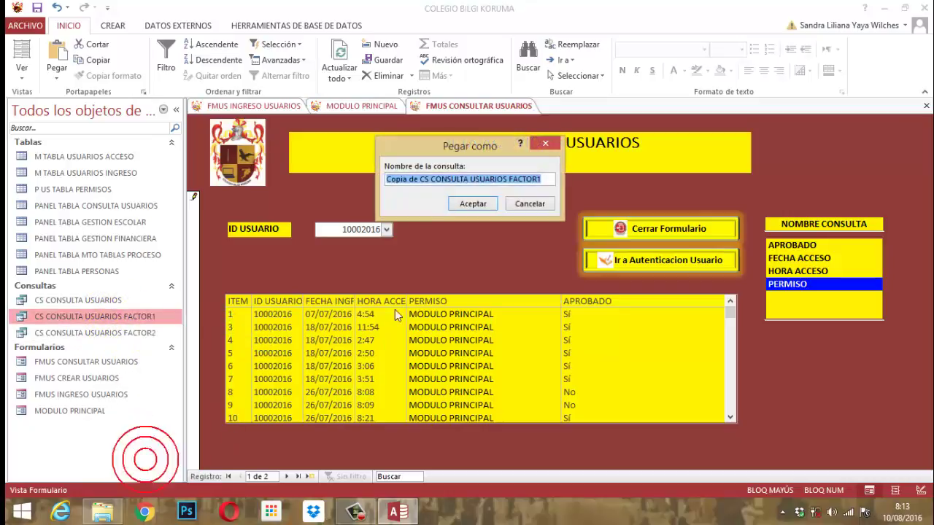
pyautogui.press('End')
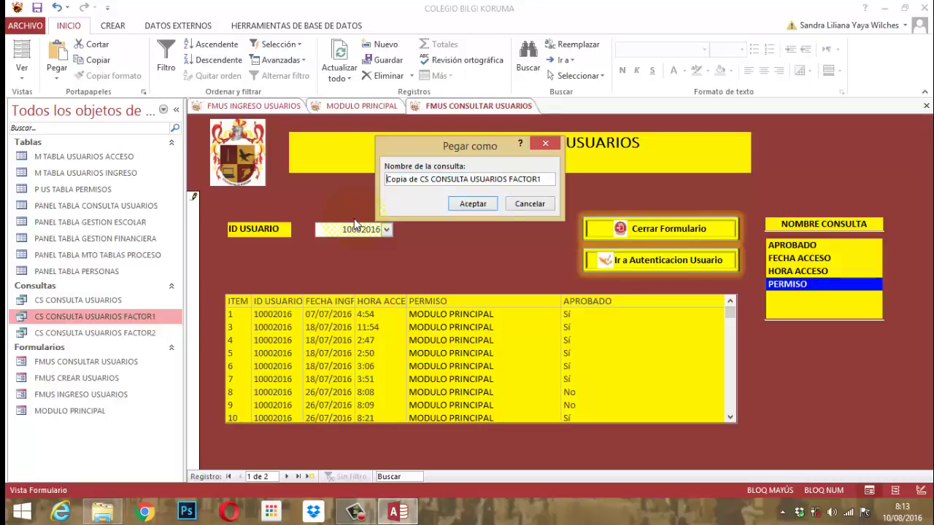
pyautogui.press('Delete')
pyautogui.press('Delete')
pyautogui.press('Delete')
pyautogui.press('Delete')
pyautogui.press('Delete')
pyautogui.press('Delete')
pyautogui.press('Delete')
pyautogui.press('Delete')
pyautogui.press('Delete')
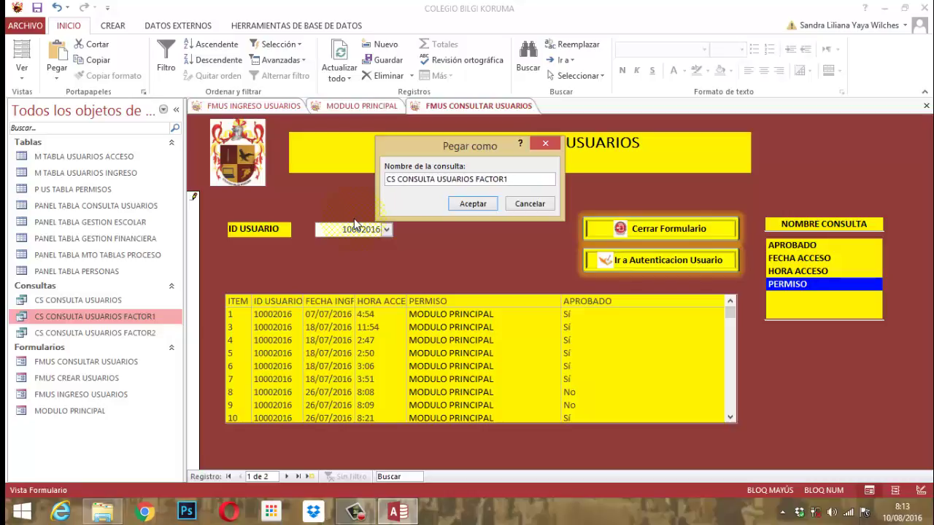
pyautogui.press('End')
pyautogui.click(472, 204)
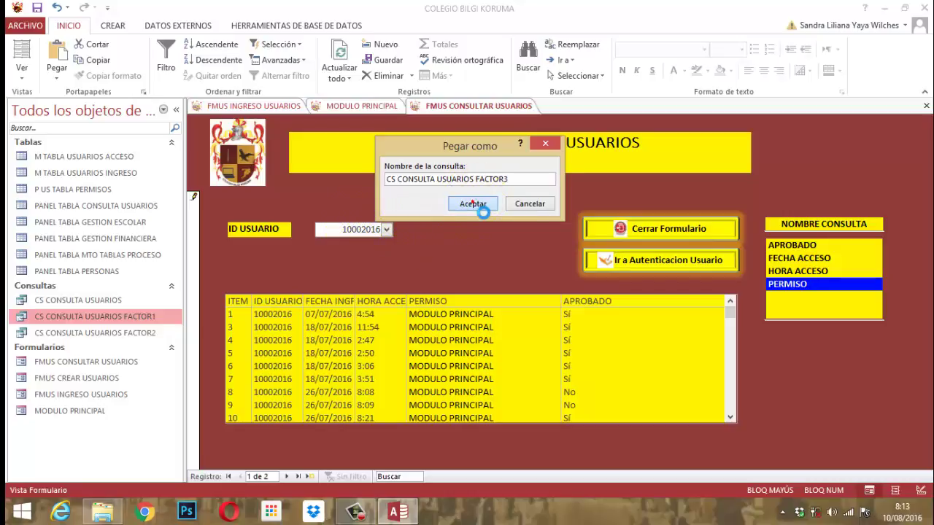
# Step: Paste another copy of the query CS CONSULTA USUARIOS FACTOR1, naming it CS CONSULTA USUARIOS FACTOR4
pyautogui.click(126, 350)
pyautogui.rightClick(127, 351)
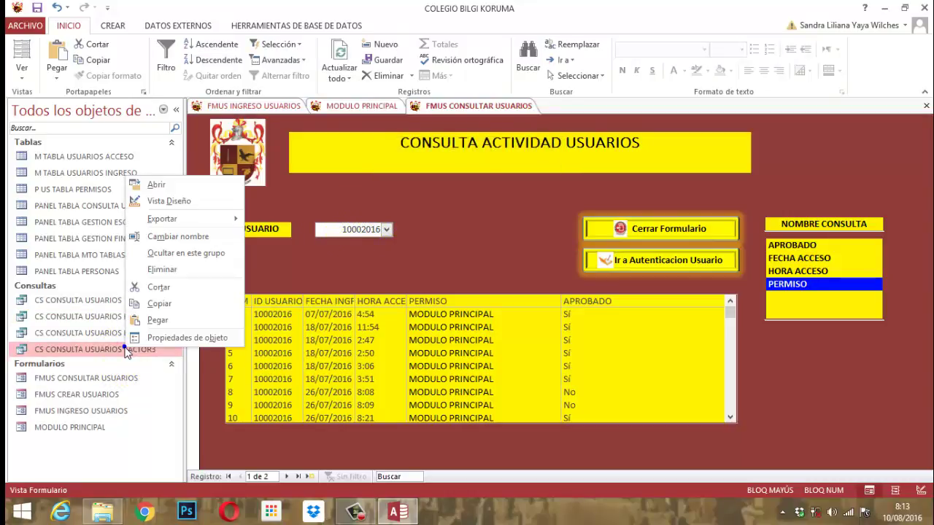
pyautogui.click(153, 319)
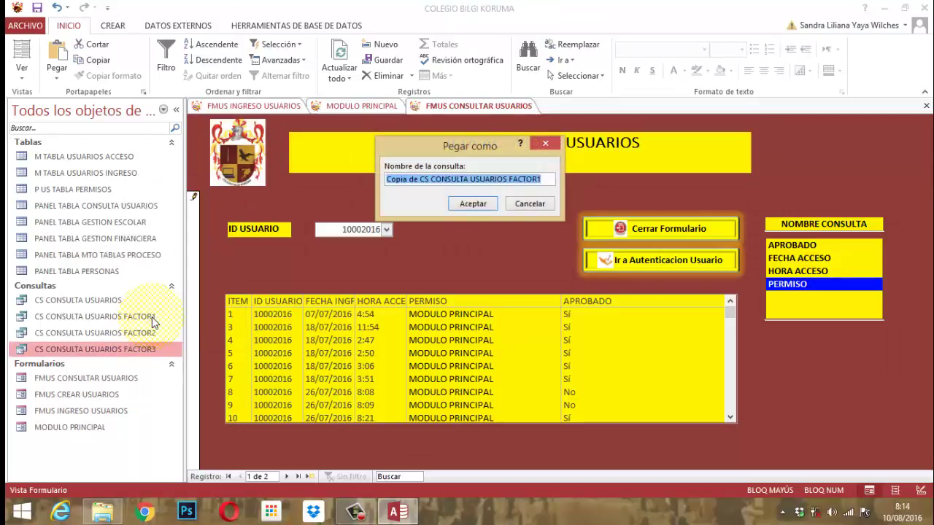
pyautogui.press('Home')
pyautogui.press('Delete')
pyautogui.press('Delete')
pyautogui.press('Delete')
pyautogui.press('Delete')
pyautogui.press('Delete')
pyautogui.press('Delete')
pyautogui.press('Delete')
pyautogui.press('Delete')
pyautogui.press('Delete')
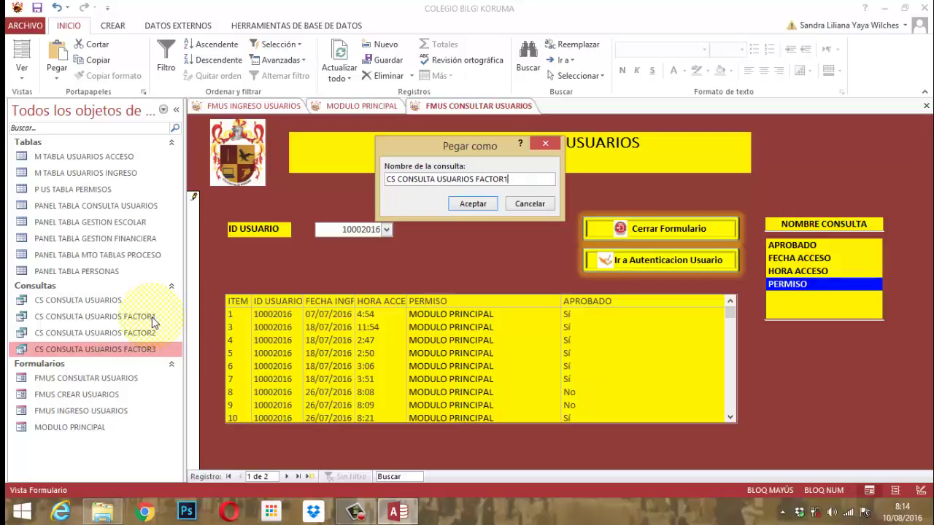
pyautogui.write('4')
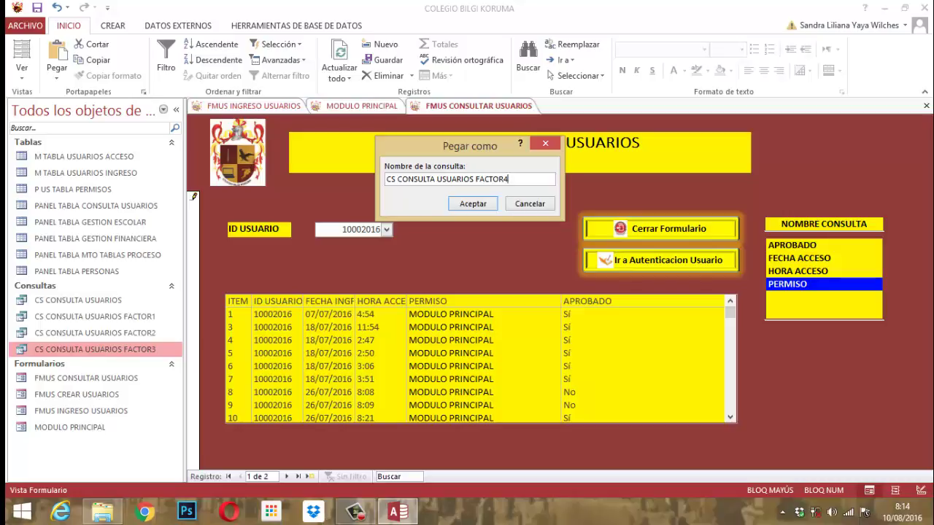
pyautogui.click(476, 202)
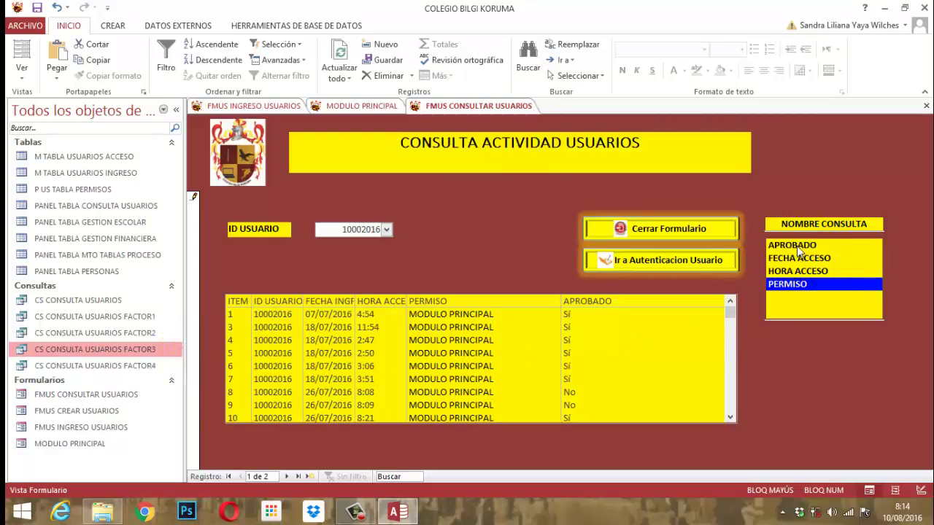
# Step: In the design of CS CONSULTA USUARIOS FACTOR1, add the fields ITEMINGRESOS, IDUS INGRESO, APROBADO and PERMISO
pyautogui.rightClick(122, 318)
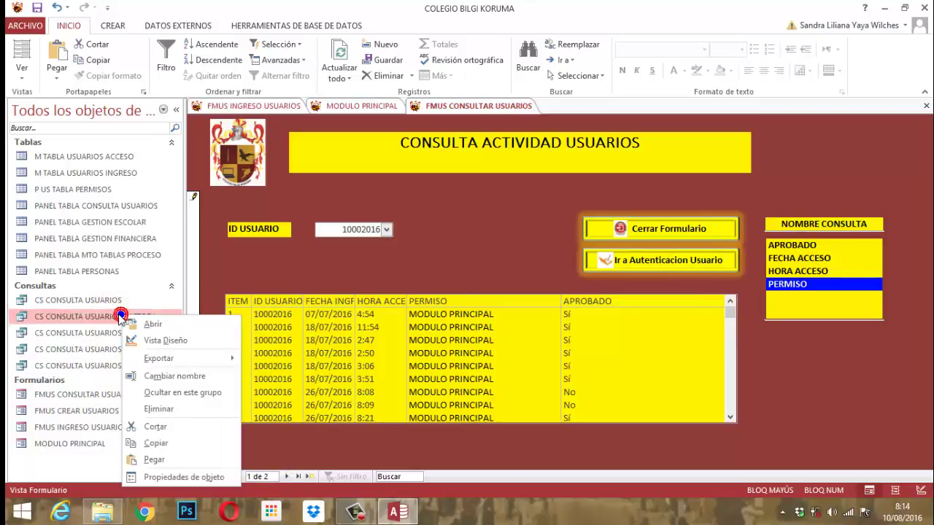
pyautogui.click(165, 340)
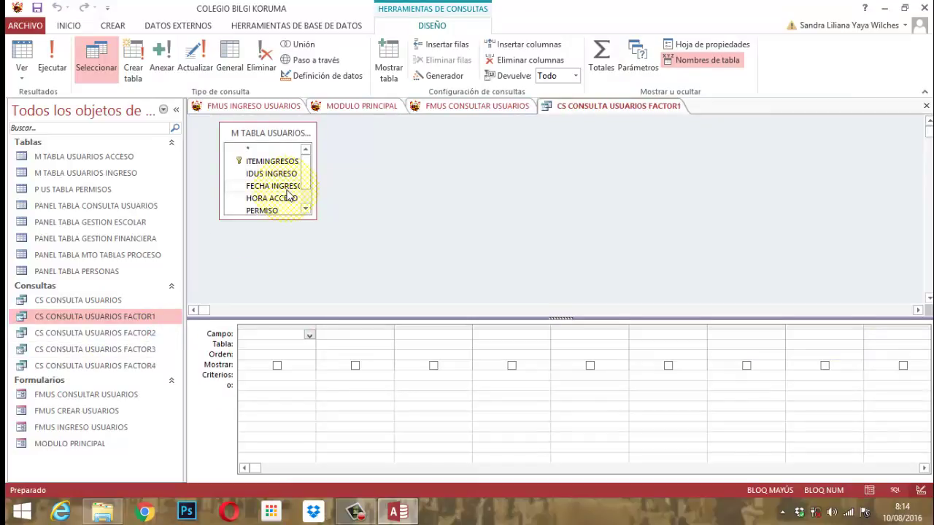
pyautogui.doubleClick(276, 161)
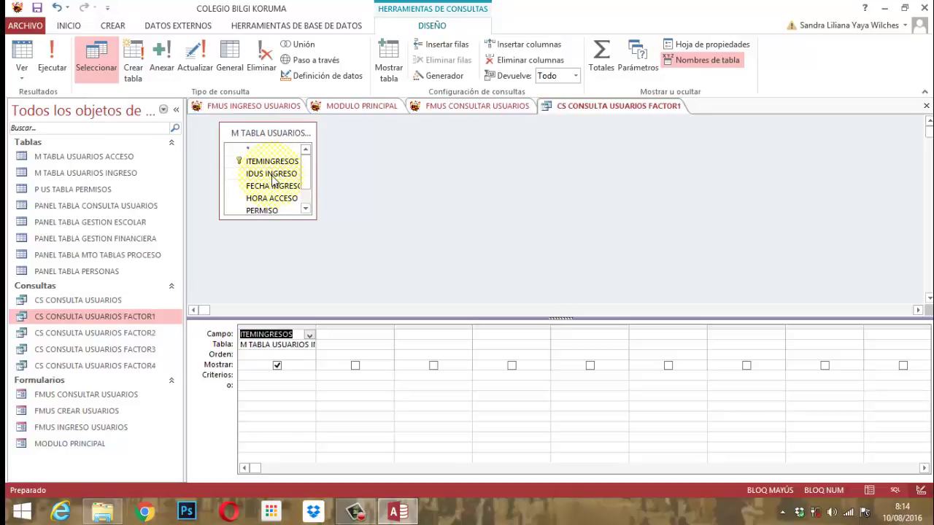
pyautogui.doubleClick(272, 176)
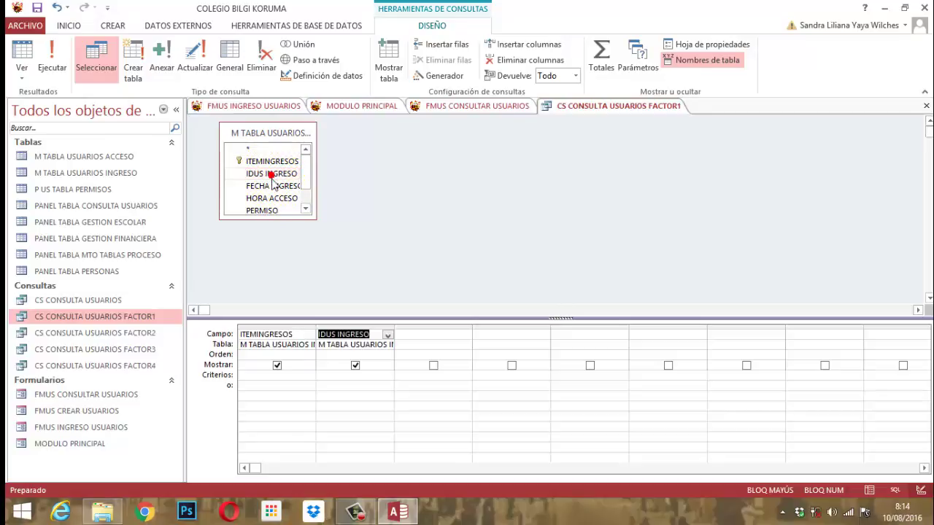
pyautogui.click(306, 210)
pyautogui.click(307, 209)
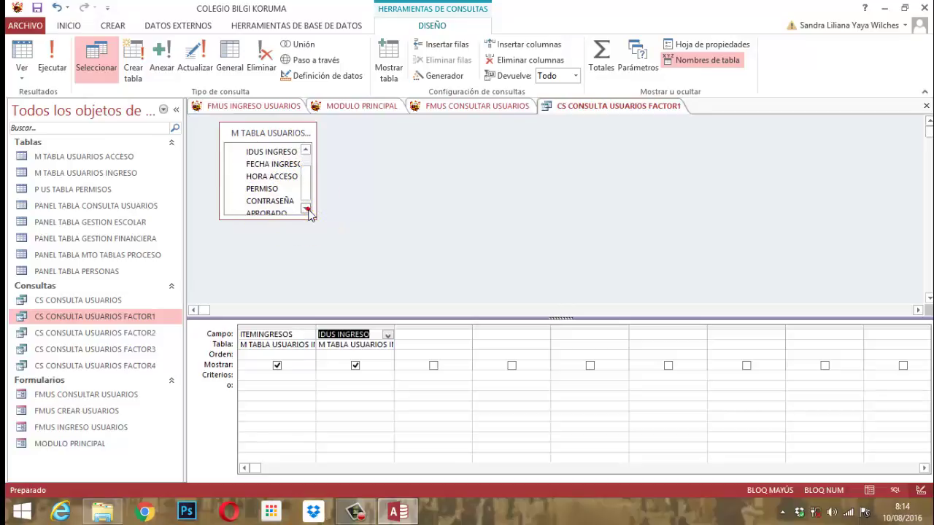
pyautogui.doubleClick(279, 210)
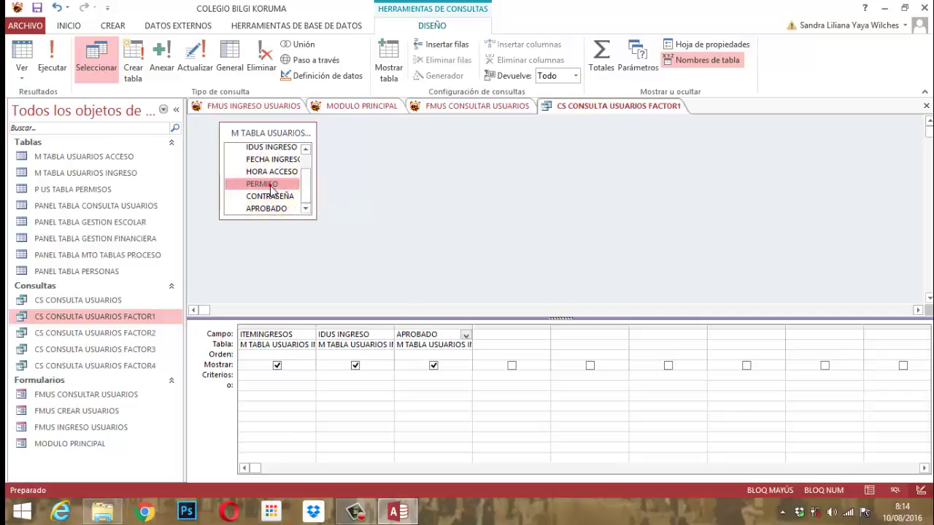
pyautogui.doubleClick(263, 184)
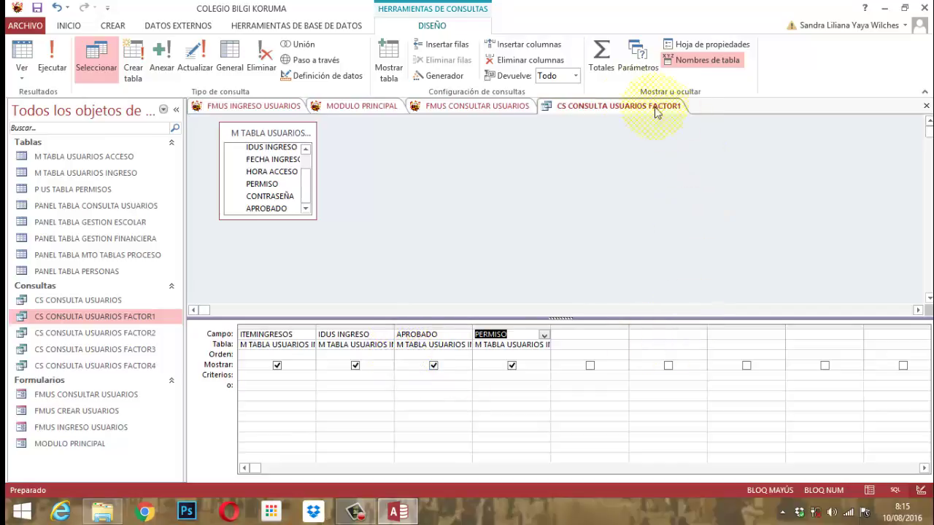
# Step: Save the design of the query CS CONSULTA USUARIOS FACTOR1 and close it
pyautogui.rightClick(603, 106)
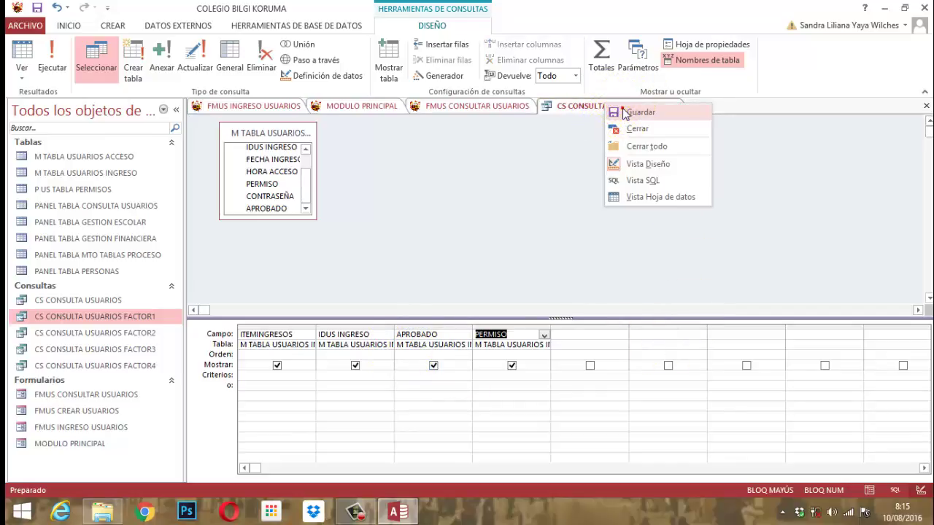
pyautogui.click(623, 111)
pyautogui.rightClick(589, 110)
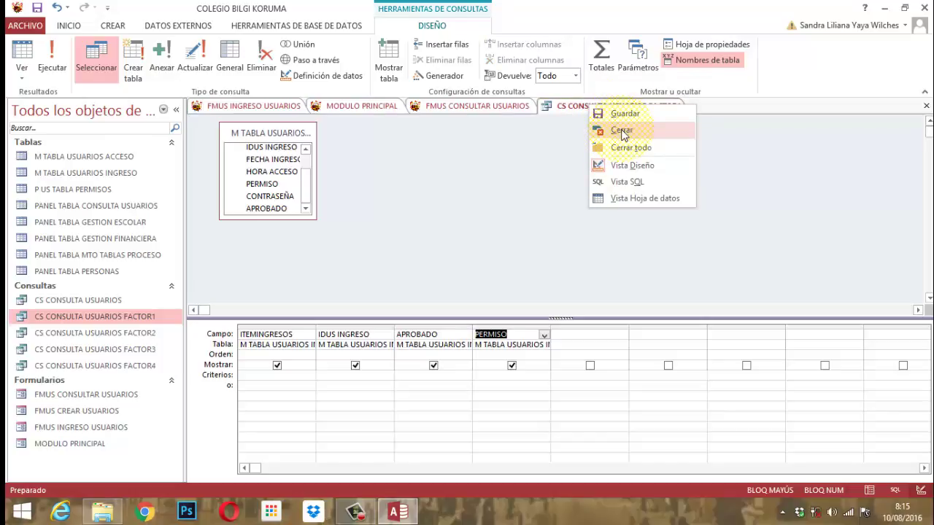
pyautogui.click(622, 131)
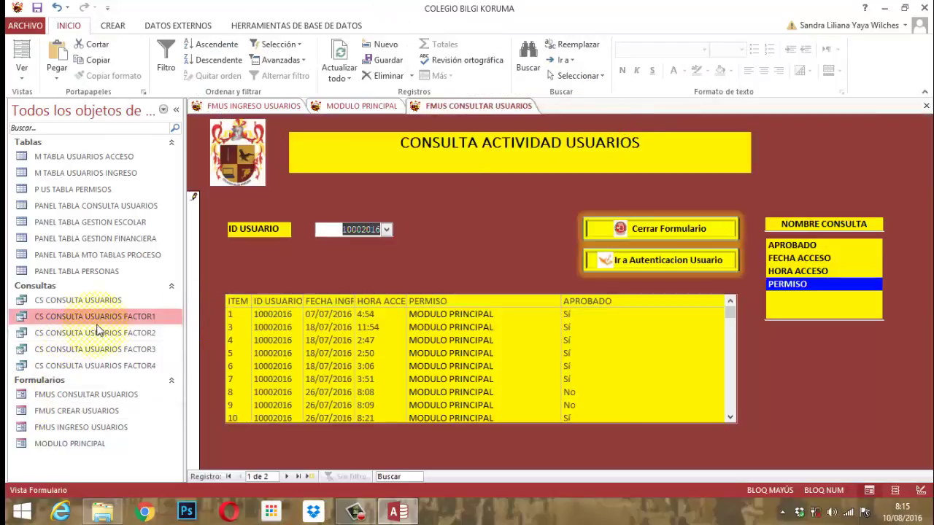
# Step: In the design of CS CONSULTA USUARIOS FACTOR2, add the fields ITEMINGRESOS, IDUS INGRESO, FECHA INGRESO and PERMISO
pyautogui.click(107, 334)
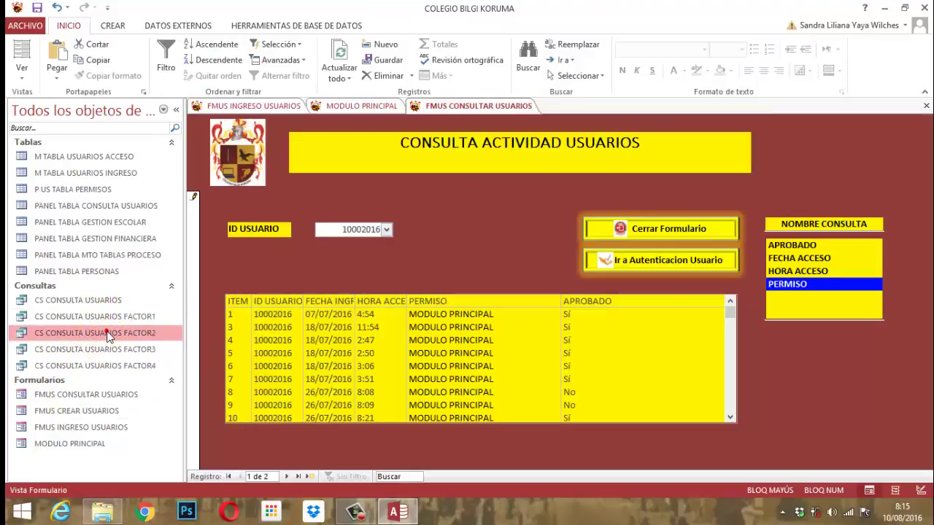
pyautogui.rightClick(108, 334)
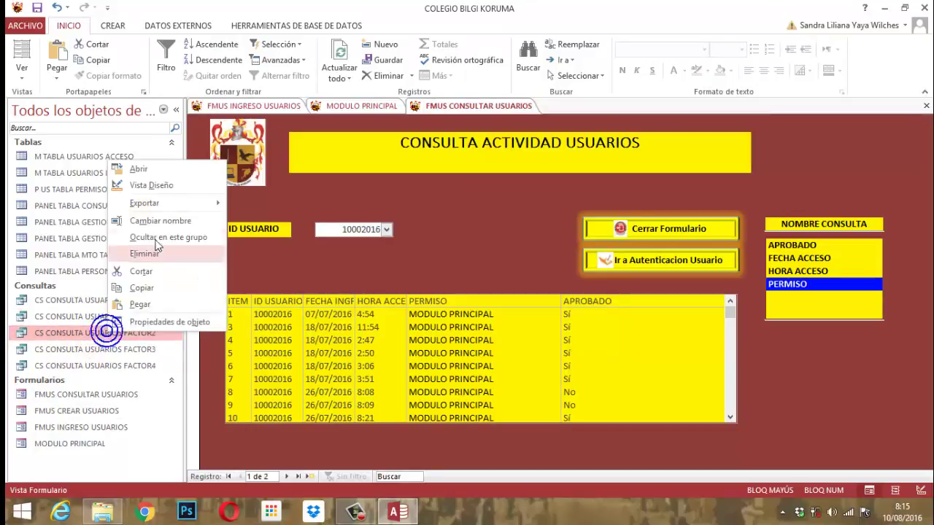
pyautogui.click(161, 188)
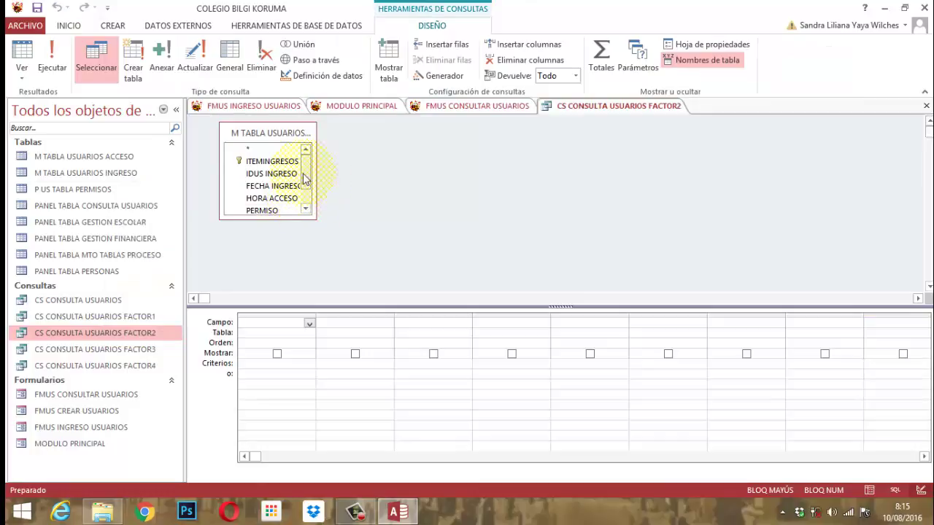
pyautogui.click(284, 165)
pyautogui.doubleClick(284, 164)
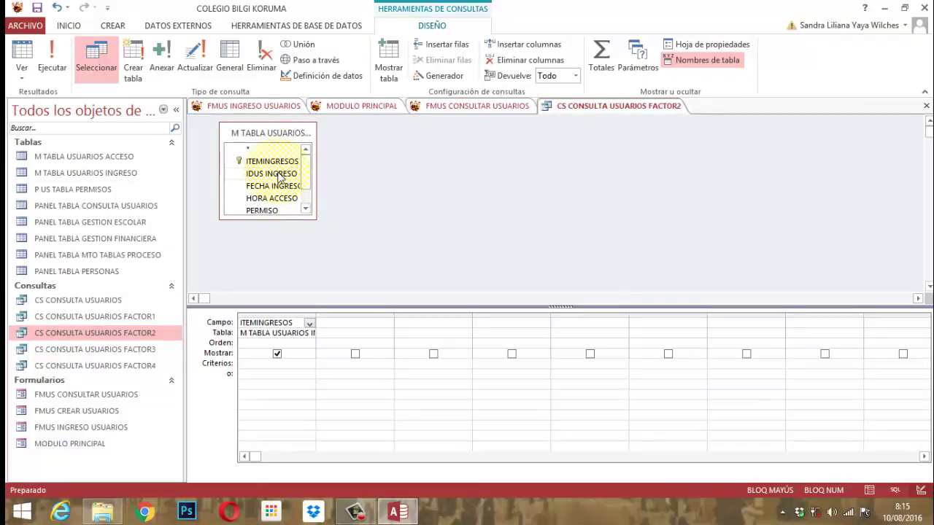
pyautogui.doubleClick(276, 175)
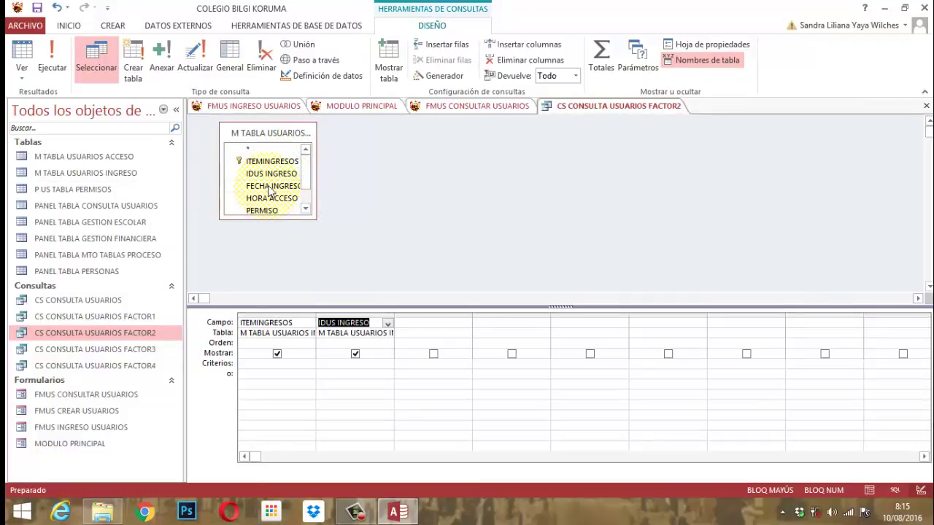
pyautogui.doubleClick(272, 186)
pyautogui.doubleClick(267, 210)
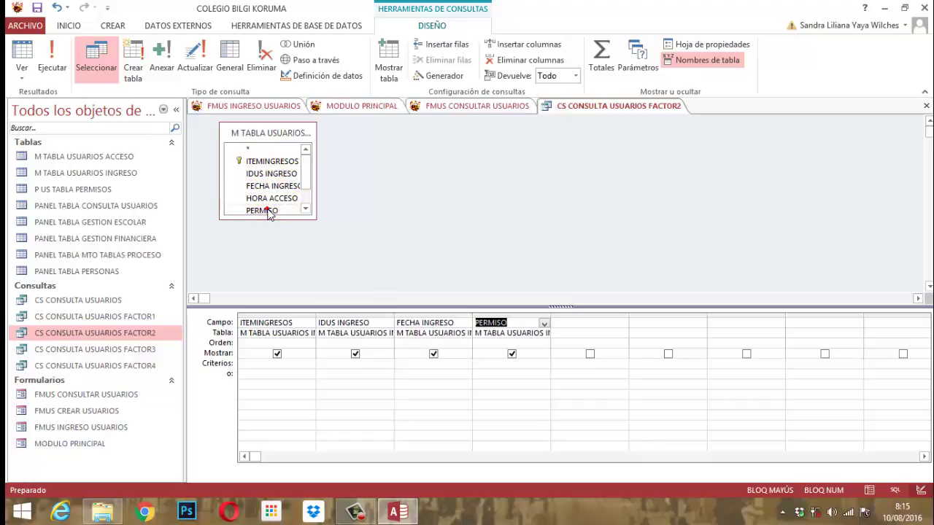
# Step: Save the design of the query CS CONSULTA USUARIOS FACTOR2 and close it
pyautogui.rightClick(600, 107)
pyautogui.click(619, 107)
pyautogui.rightClick(615, 106)
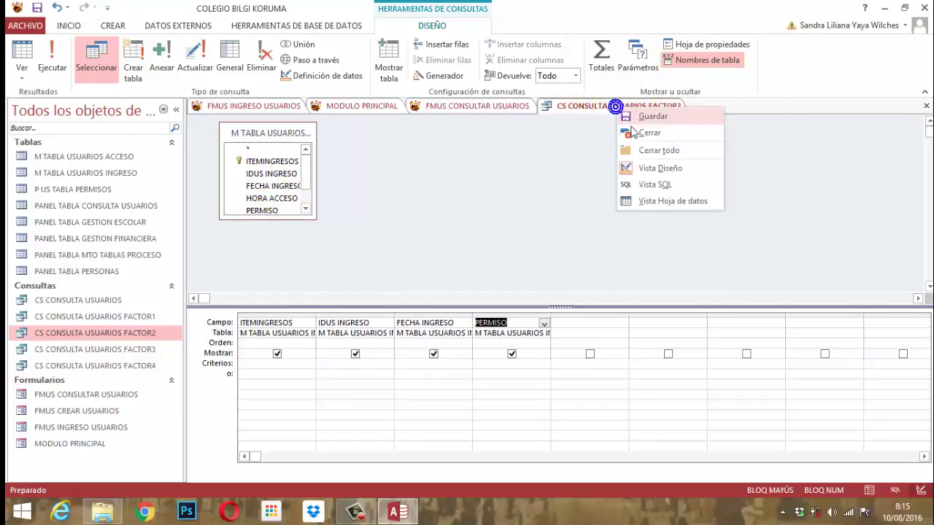
pyautogui.click(635, 132)
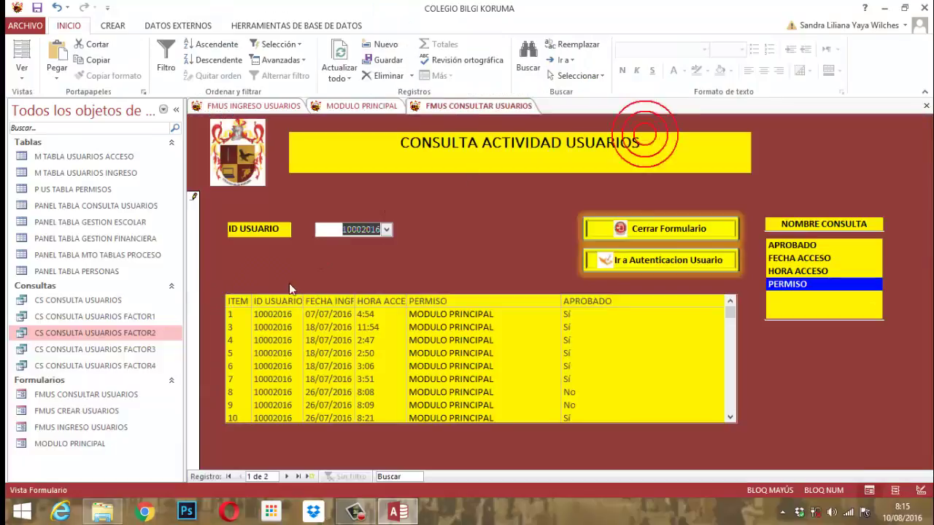
# Step: In the design of CS CONSULTA USUARIOS FACTOR3, add the fields ITEMINGRESOS, IDUS INGRESO, HORA ACCESO and PERMISO
pyautogui.click(134, 351)
pyautogui.rightClick(133, 353)
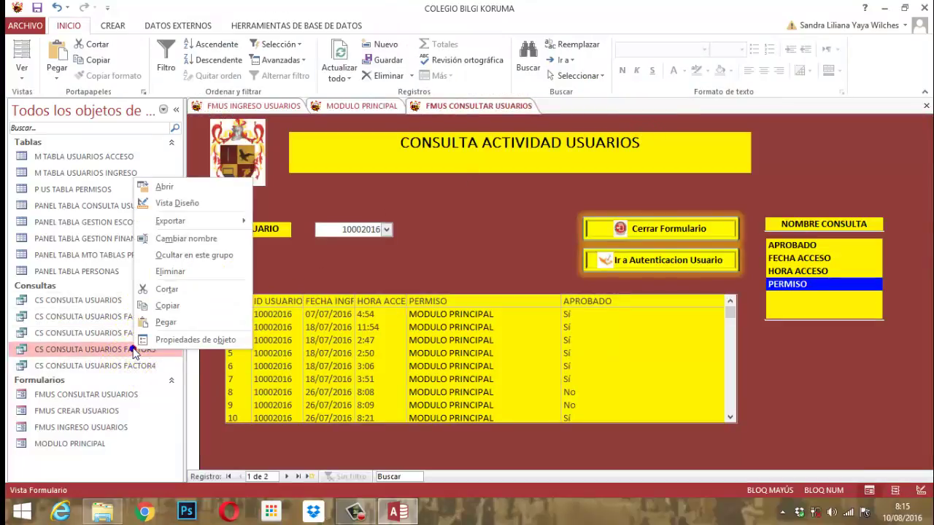
pyautogui.click(177, 203)
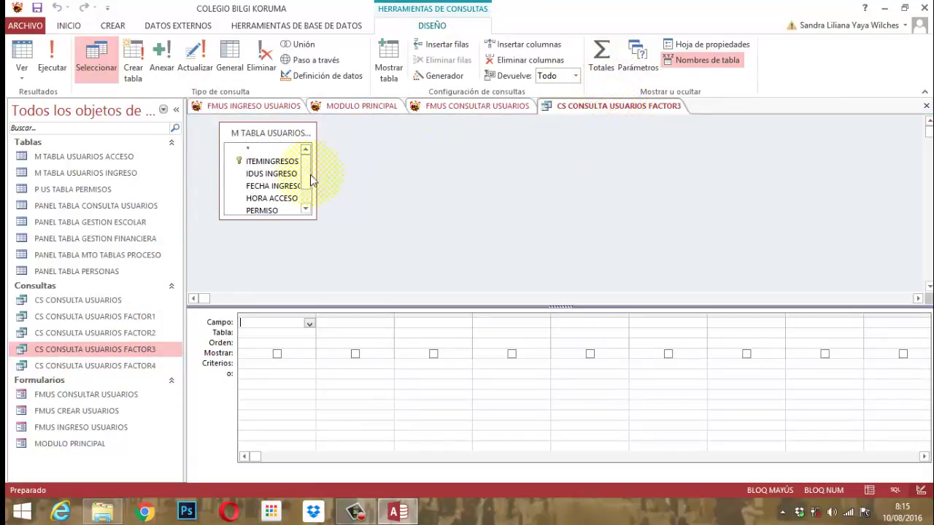
pyautogui.doubleClick(267, 162)
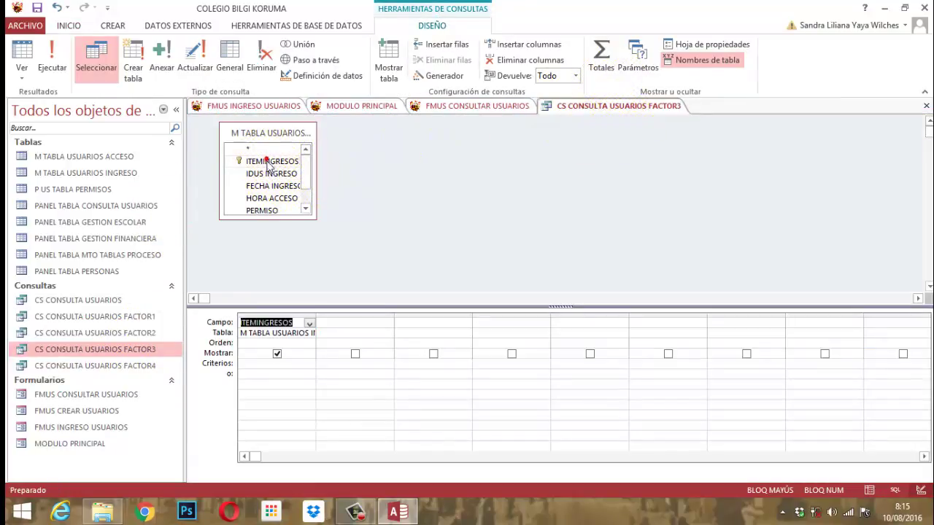
pyautogui.doubleClick(270, 173)
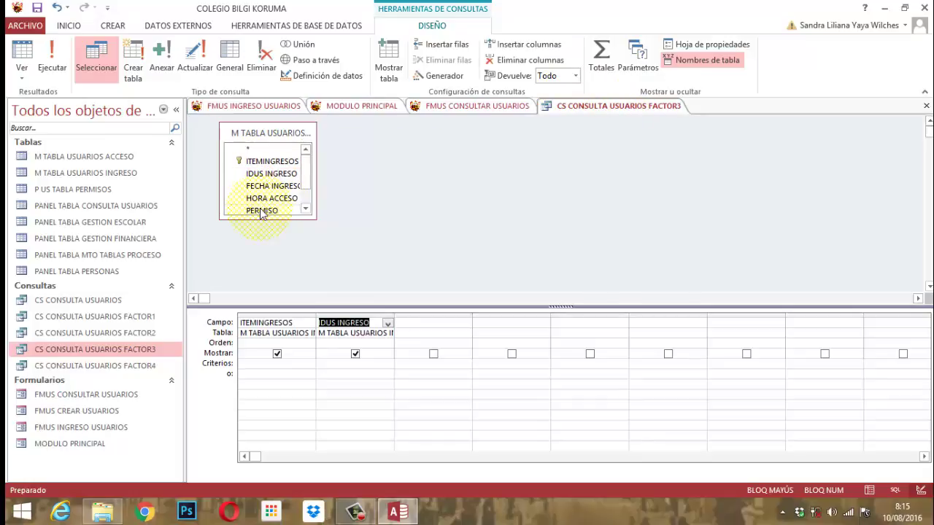
pyautogui.click(264, 200)
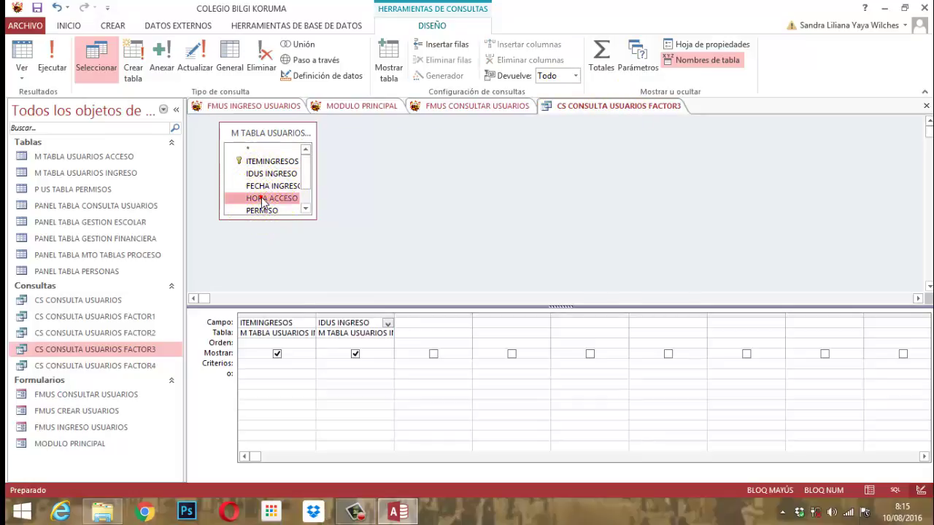
pyautogui.doubleClick(264, 200)
pyautogui.doubleClick(263, 210)
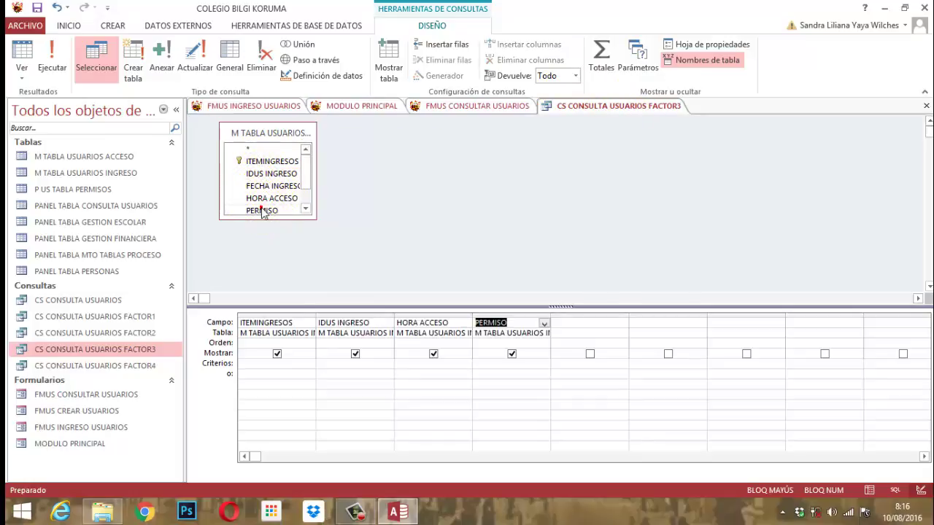
# Step: Save the design of the query CS CONSULTA USUARIOS FACTOR3 and close it
pyautogui.rightClick(646, 109)
pyautogui.click(646, 109)
pyautogui.rightClick(608, 108)
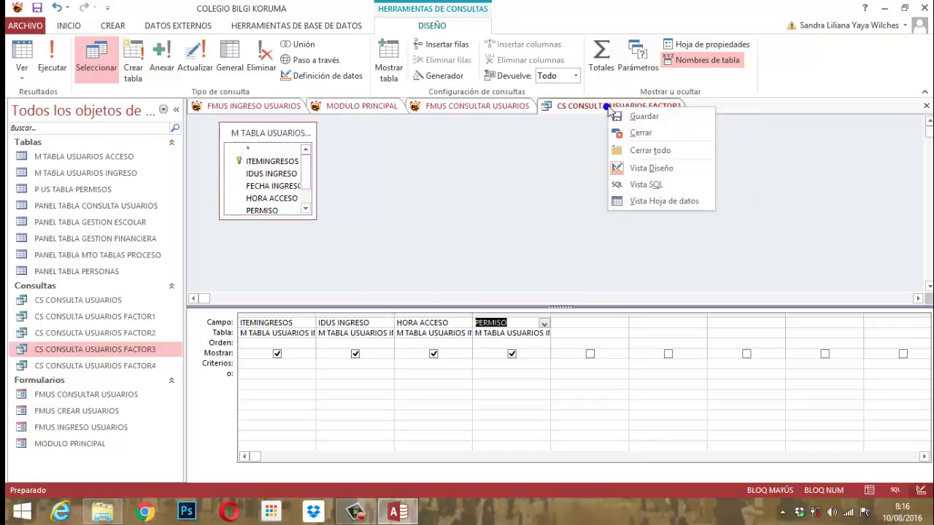
pyautogui.click(642, 133)
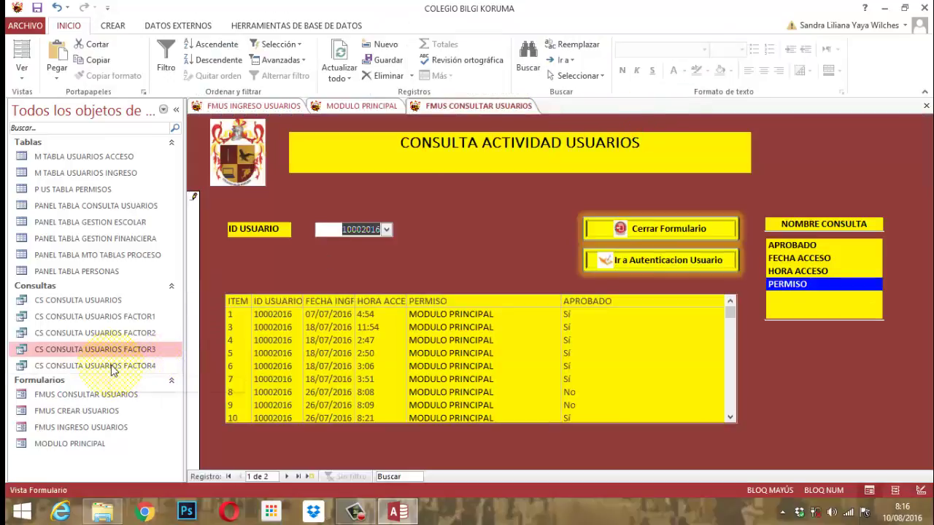
# Step: In the design of CS CONSULTA USUARIOS FACTOR4, add the fields ITEMINGRESOS, PERMISO, FECHA INGRESO and IDUS INGRESO in that order
pyautogui.rightClick(113, 367)
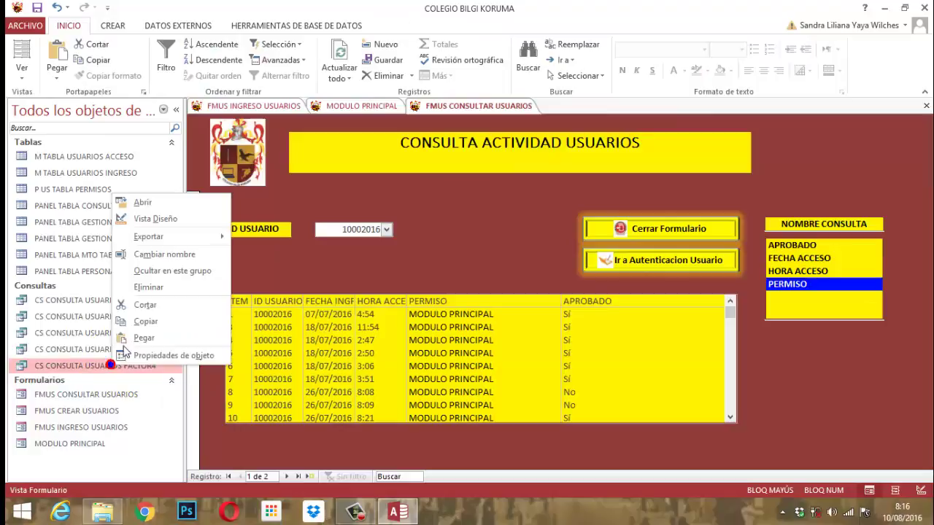
pyautogui.click(155, 219)
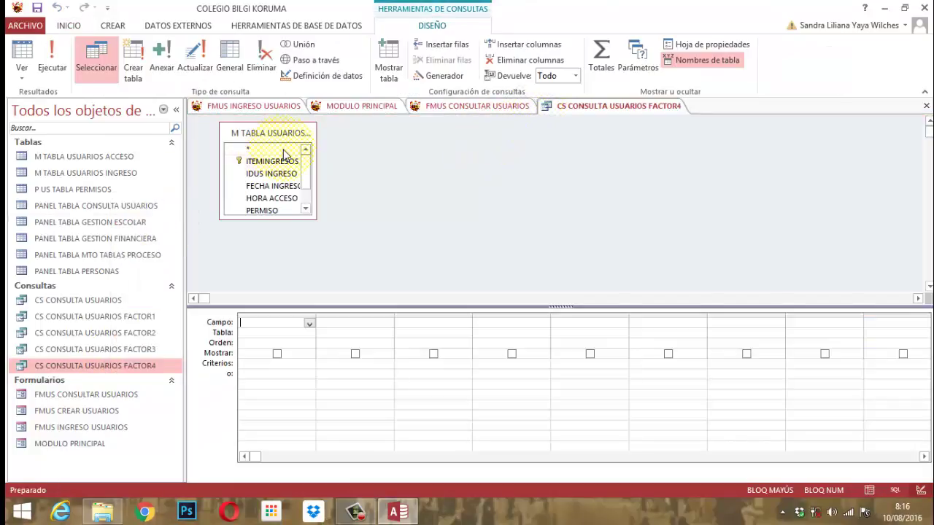
pyautogui.doubleClick(274, 160)
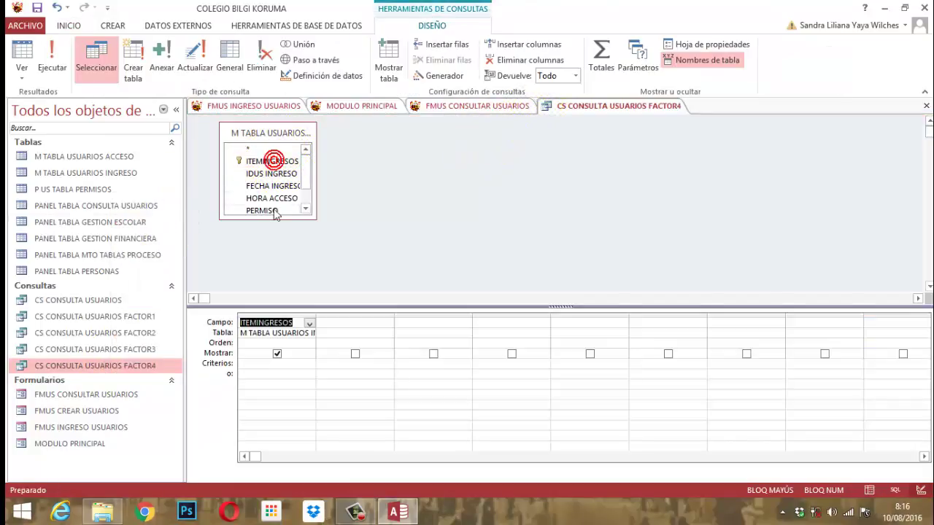
pyautogui.doubleClick(275, 211)
pyautogui.doubleClick(274, 187)
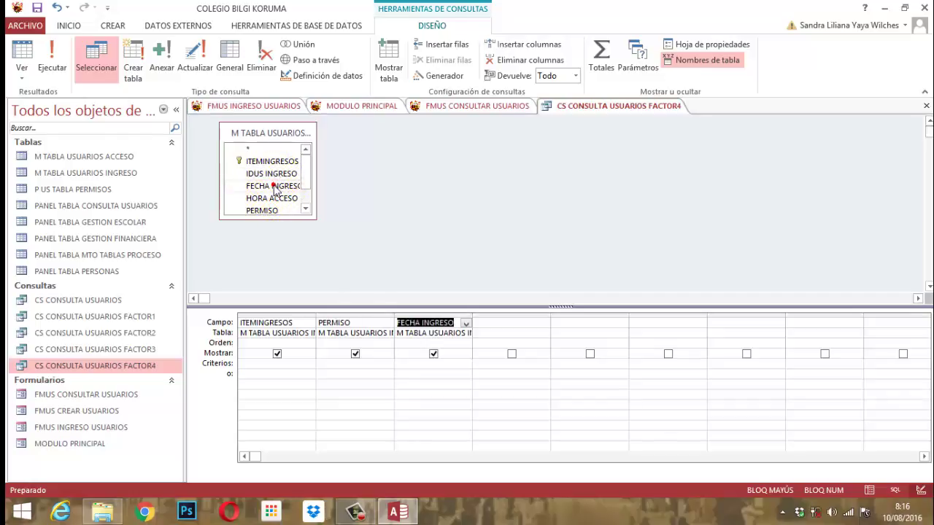
pyautogui.doubleClick(271, 174)
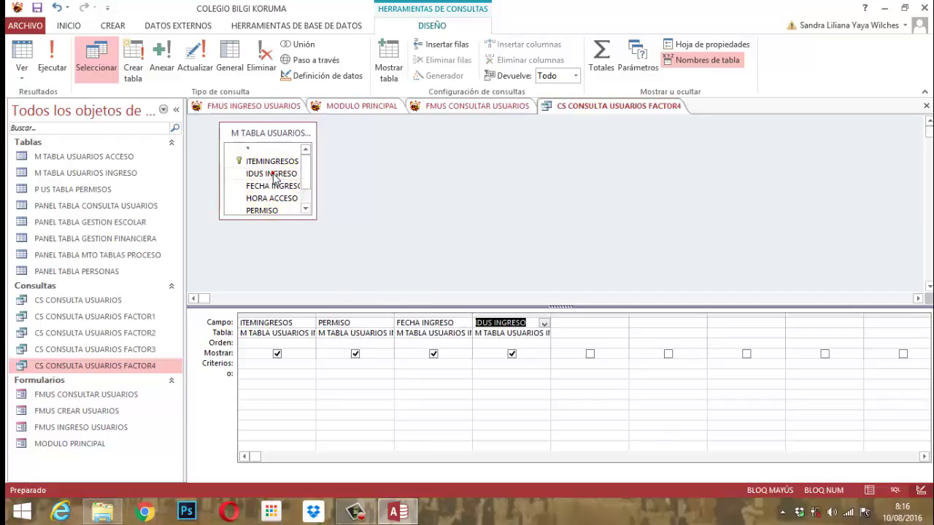
# Step: Save the design of the query CS CONSULTA USUARIOS FACTOR4 and close it
pyautogui.rightClick(610, 107)
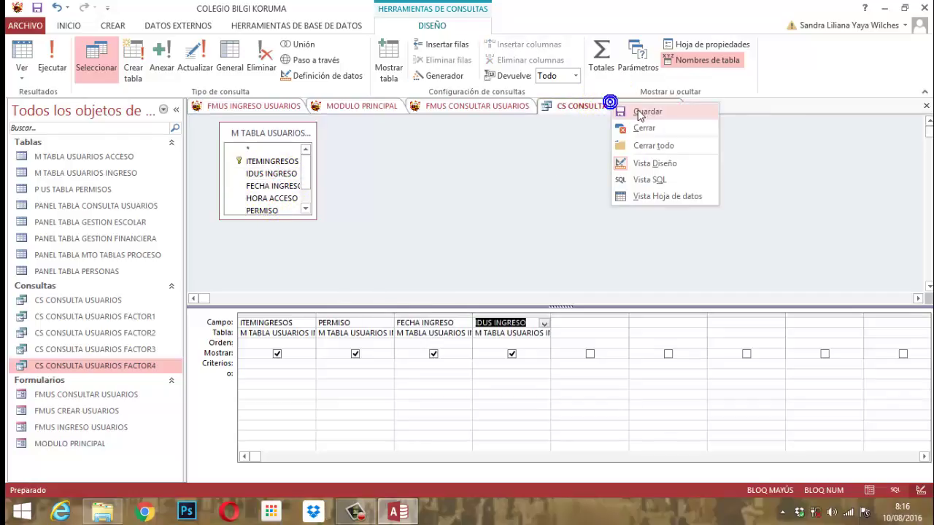
pyautogui.click(632, 106)
pyautogui.rightClick(626, 106)
pyautogui.click(635, 132)
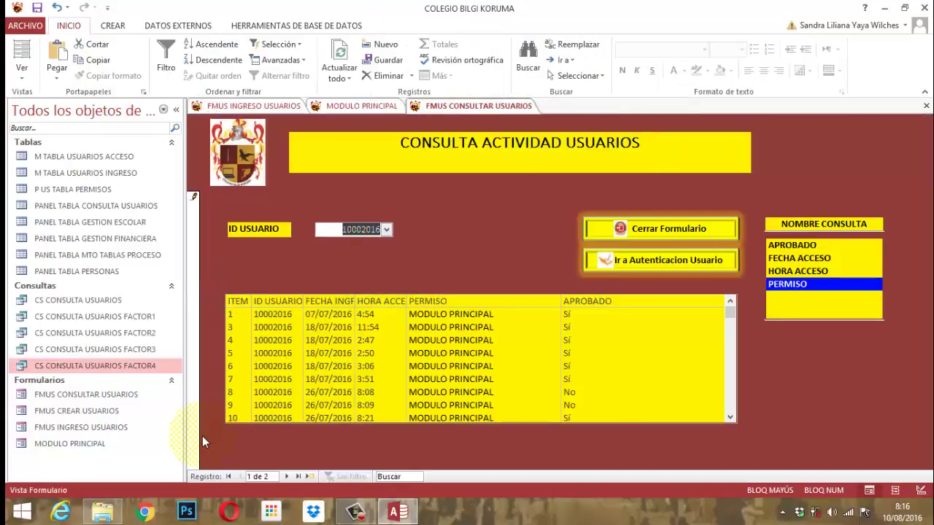
# Step: Run the queries CS CONSULTA USUARIOS FACTOR1 and FACTOR2 one after the other to check their columns, closing each
pyautogui.click(100, 323)
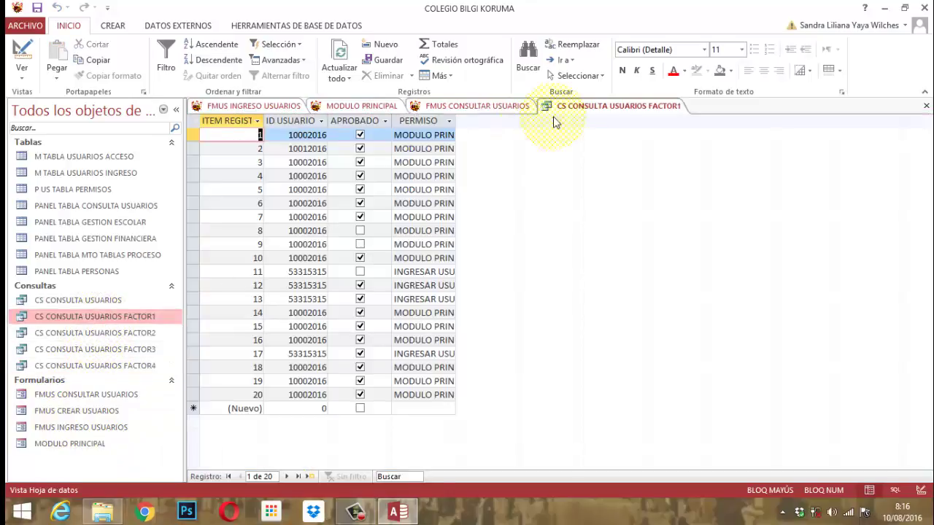
pyautogui.rightClick(615, 106)
pyautogui.click(635, 125)
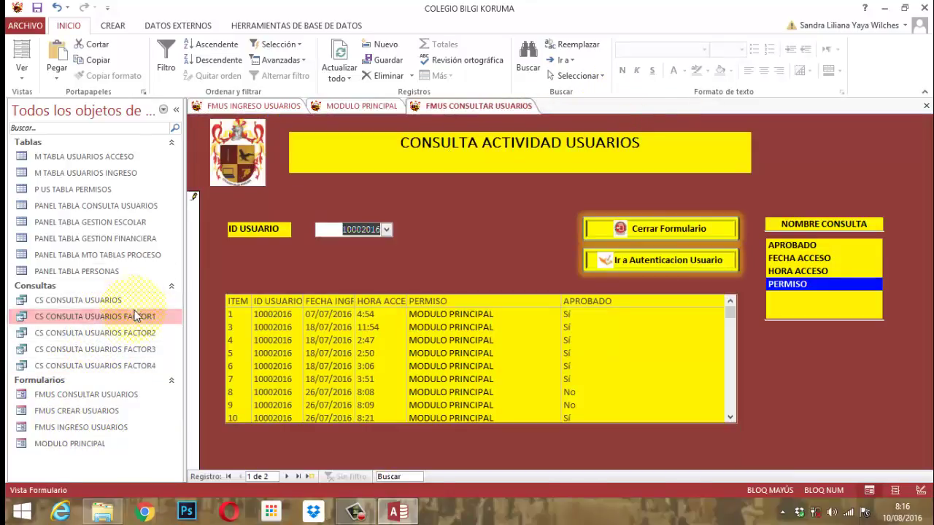
pyautogui.doubleClick(128, 334)
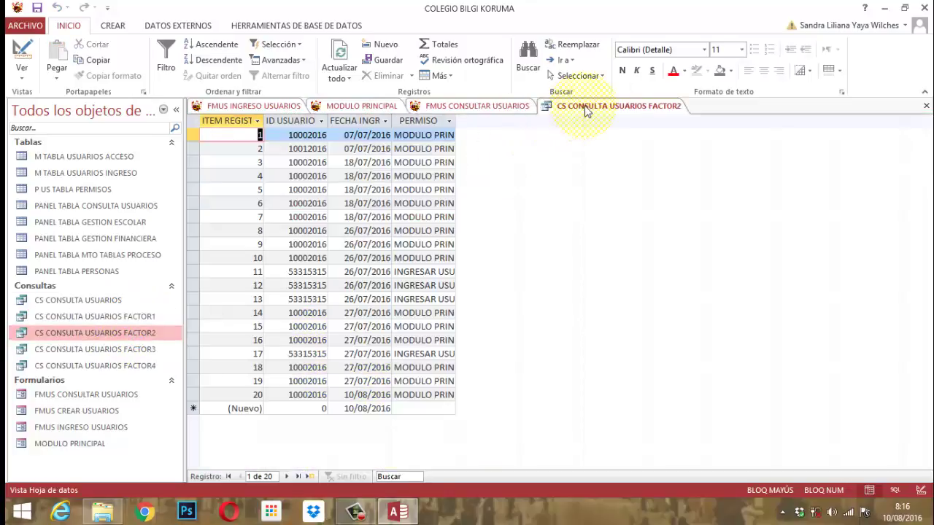
pyautogui.rightClick(588, 107)
pyautogui.click(616, 131)
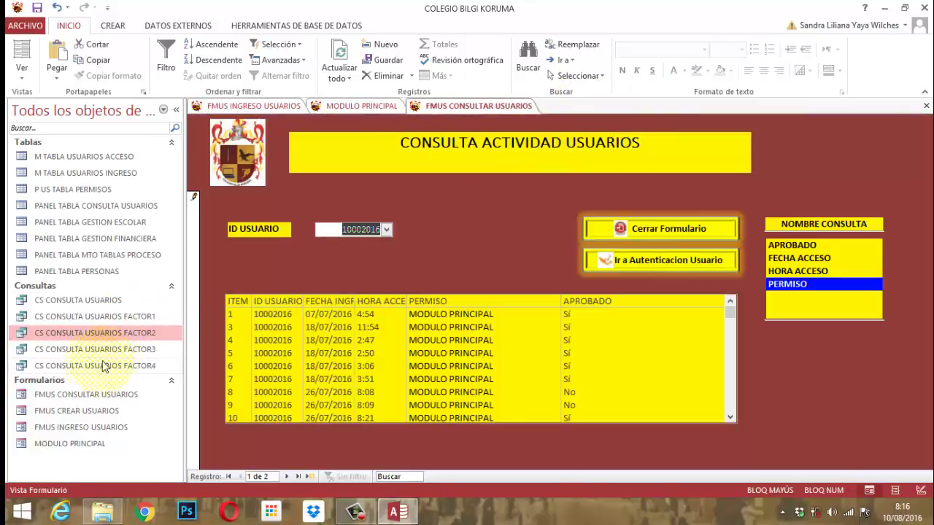
# Step: Run the queries CS CONSULTA USUARIOS FACTOR3 and FACTOR4 one after the other to check their columns, closing each
pyautogui.click(124, 350)
pyautogui.doubleClick(124, 350)
pyautogui.rightClick(593, 106)
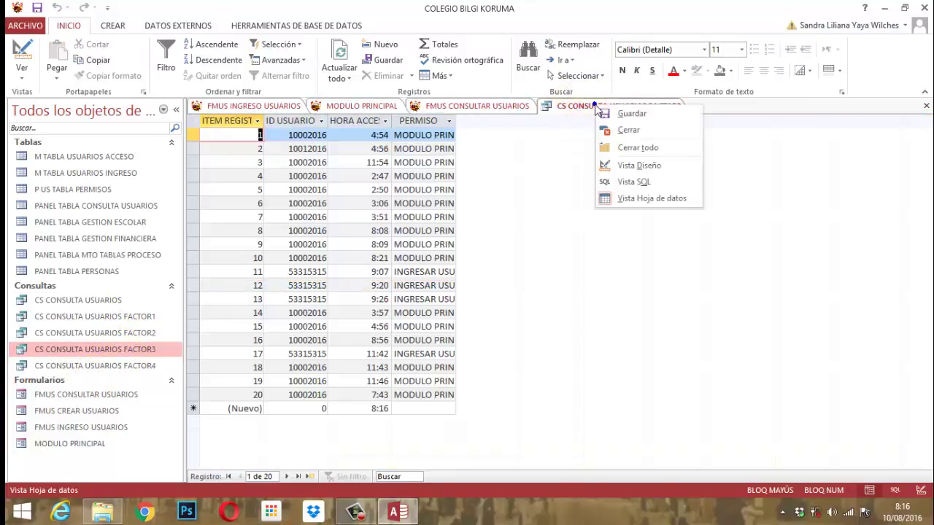
pyautogui.click(627, 131)
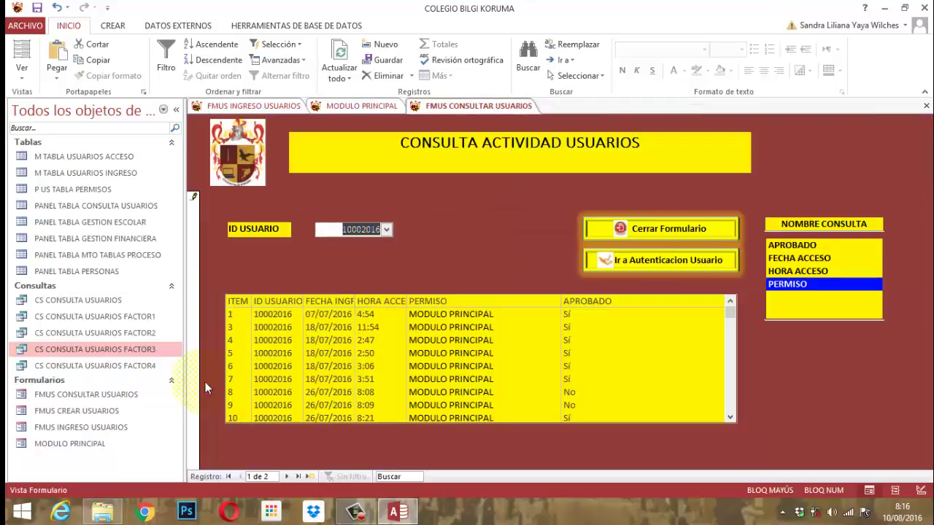
pyautogui.click(115, 370)
pyautogui.doubleClick(115, 368)
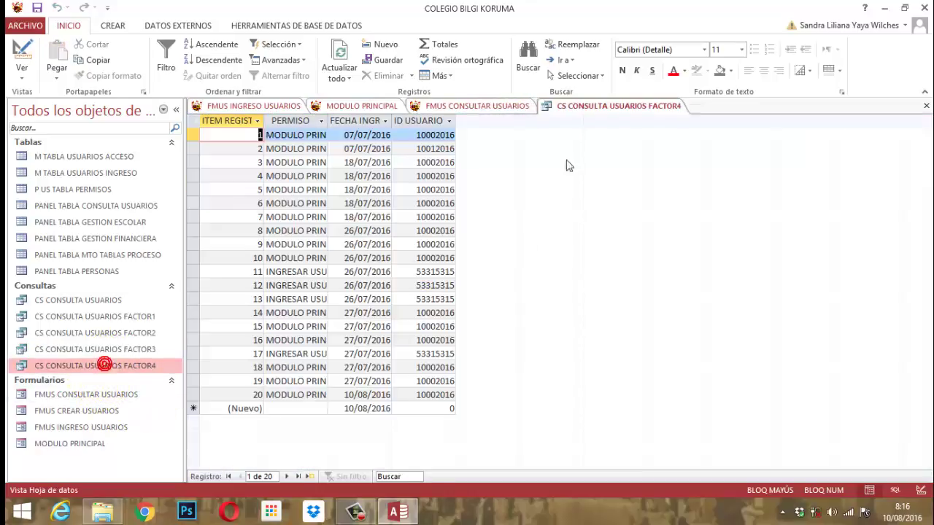
pyautogui.rightClick(604, 107)
pyautogui.click(608, 127)
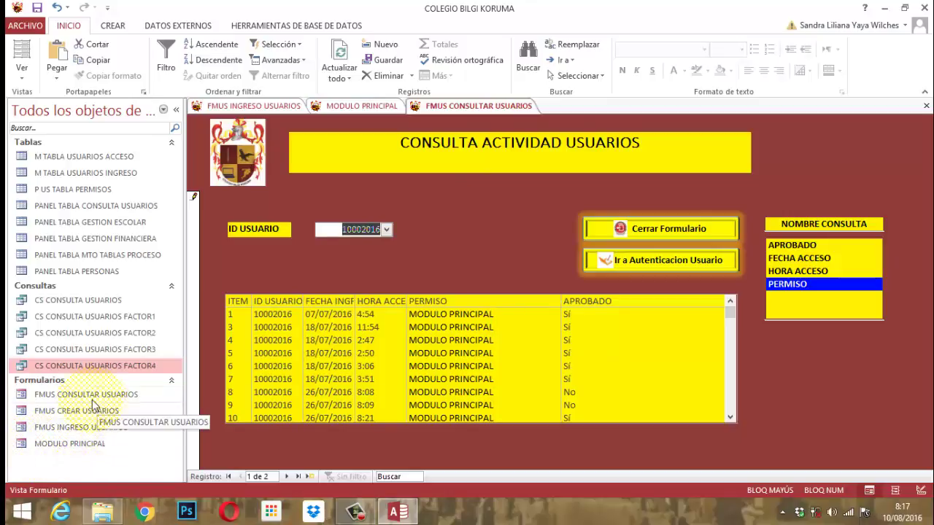
# Step: Close the open form FMUS CONSULTAR USUARIOS and copy it from the list of forms
pyautogui.rightClick(490, 102)
pyautogui.click(503, 127)
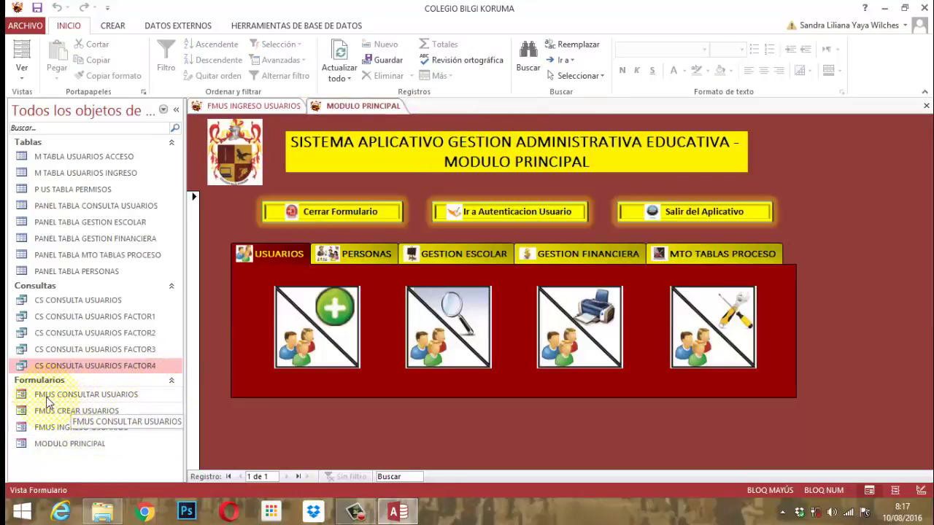
pyautogui.click(93, 398)
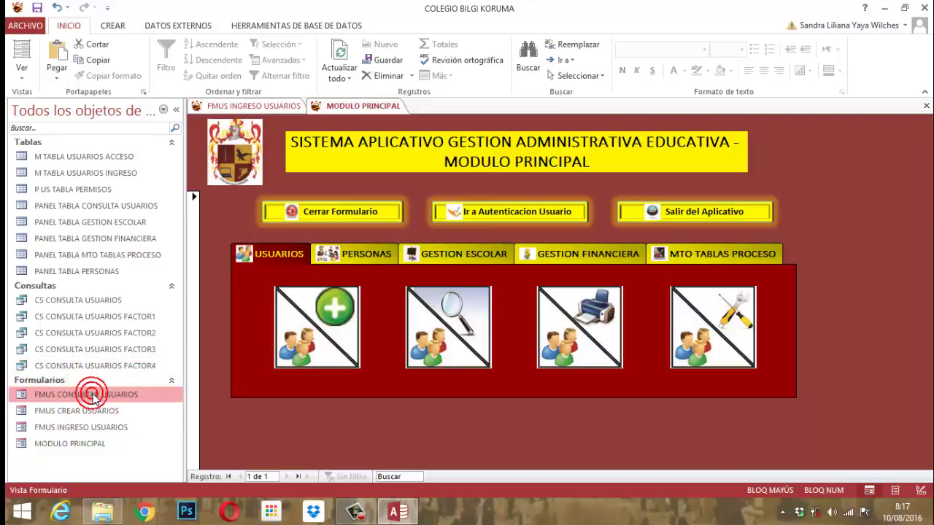
pyautogui.rightClick(93, 396)
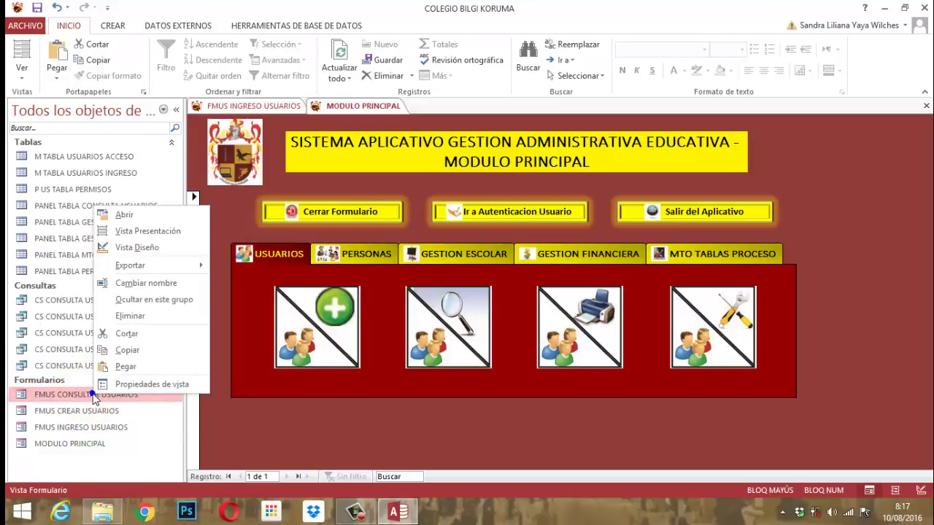
pyautogui.click(122, 350)
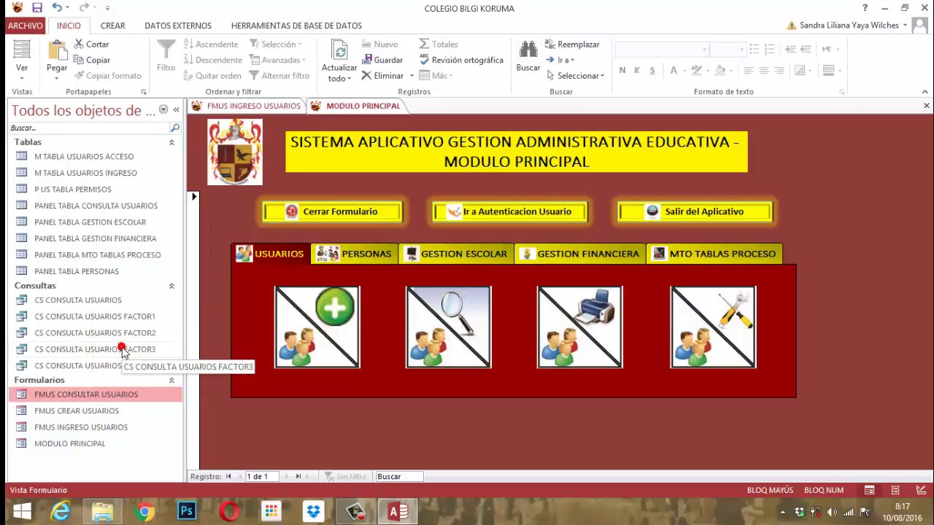
# Step: Paste the copied form under the name FMUS CONSULTAR USUARIOS F1
pyautogui.rightClick(100, 395)
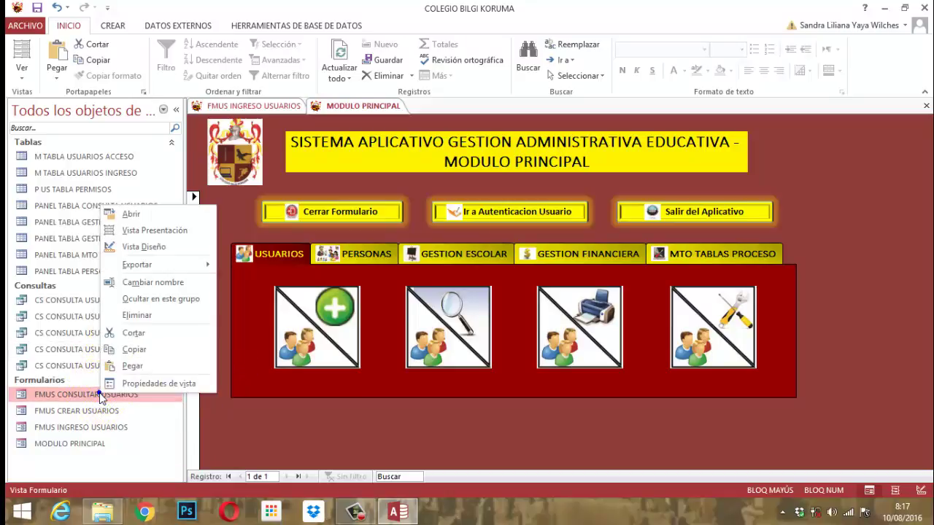
pyautogui.click(139, 370)
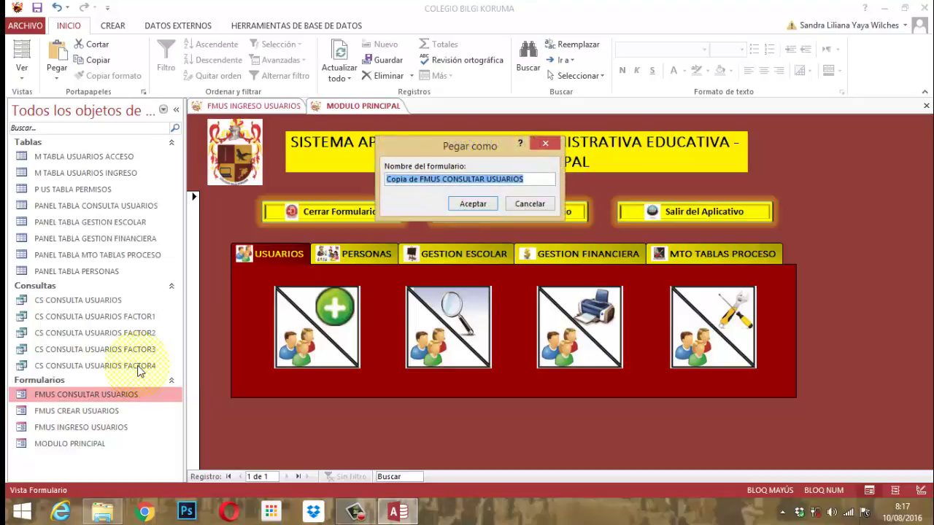
pyautogui.press('Home')
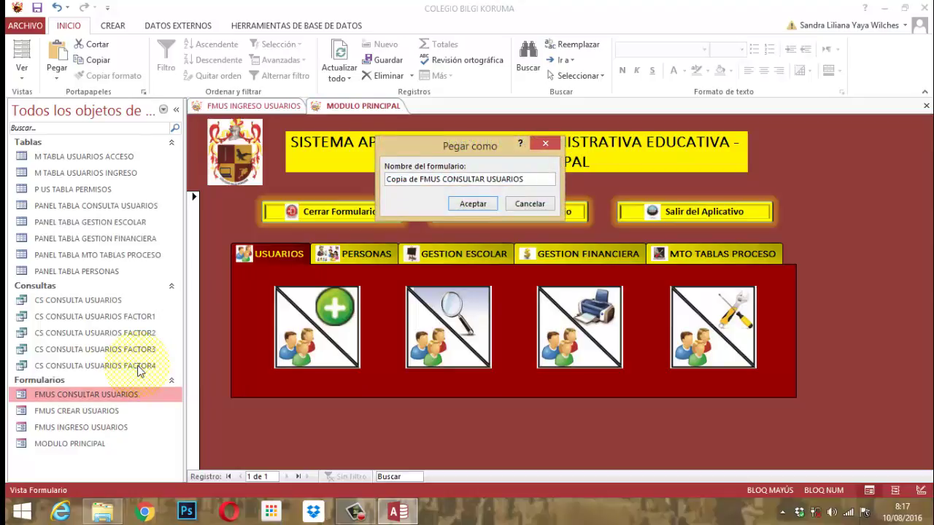
pyautogui.press('Delete')
pyautogui.press('Delete')
pyautogui.press('Delete')
pyautogui.press('Delete')
pyautogui.press('Delete')
pyautogui.press('Delete')
pyautogui.press('Delete')
pyautogui.press('Delete')
pyautogui.press('Delete')
pyautogui.press('Delete')
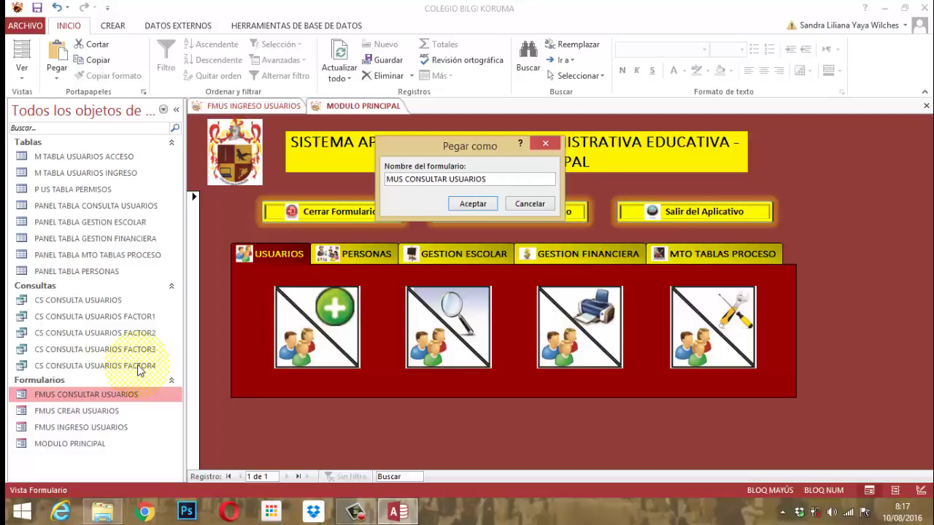
pyautogui.write('F')
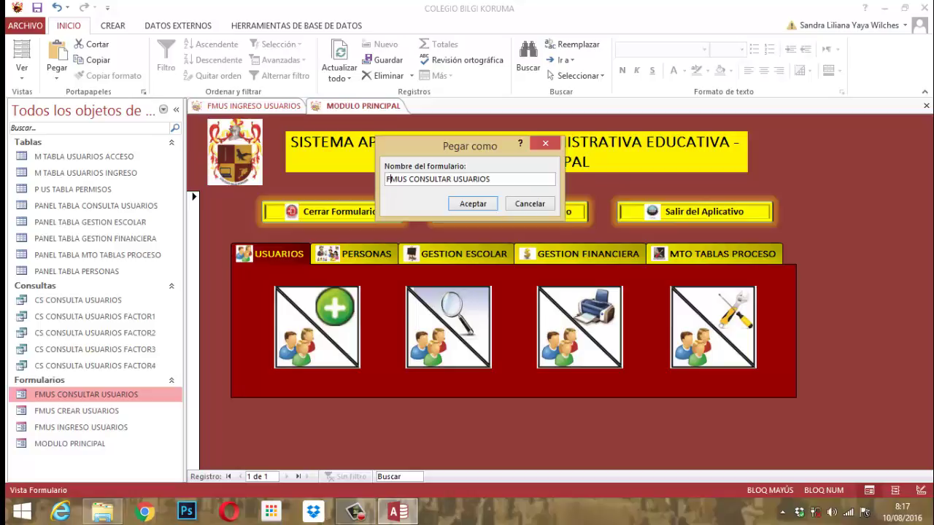
pyautogui.press('End')
pyautogui.write('F1')
pyautogui.click(474, 206)
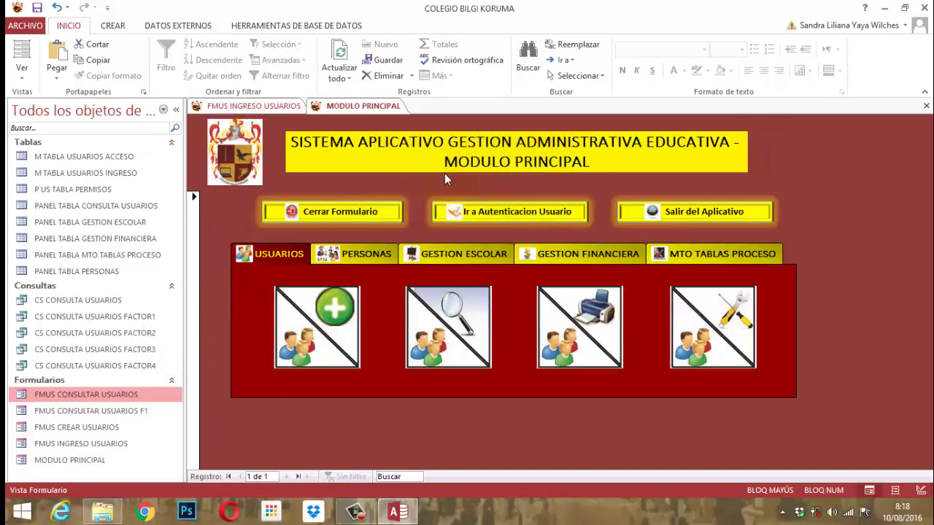
# Step: Paste the copied form again under the name FMUS CONSULTAR USUARIOS F2
pyautogui.rightClick(86, 398)
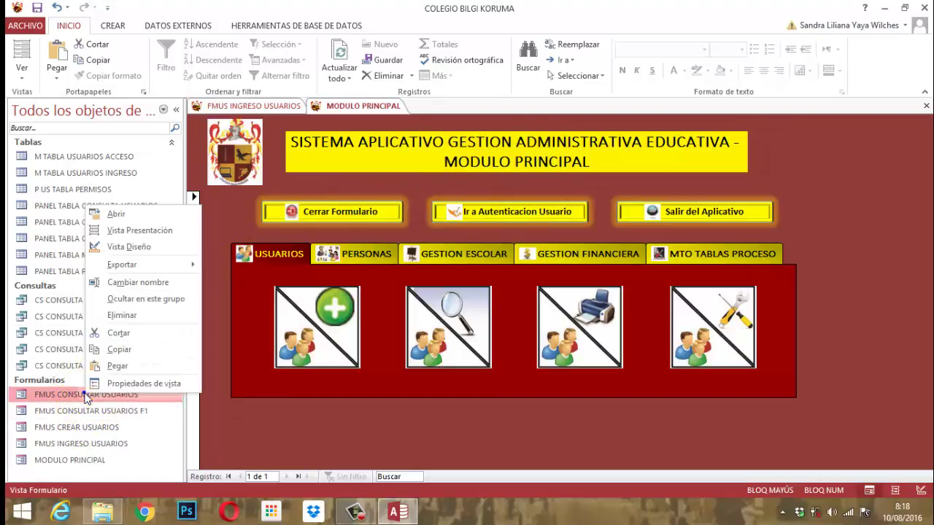
pyautogui.click(113, 369)
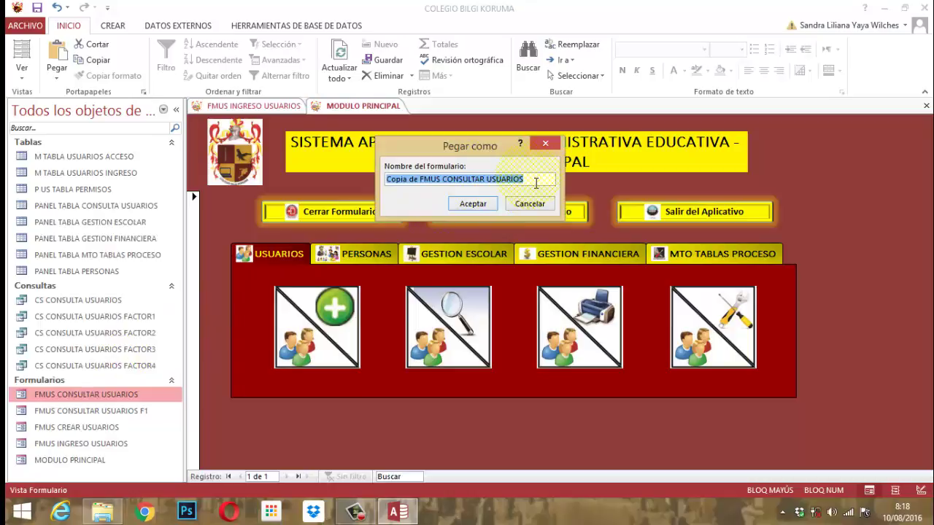
pyautogui.press('Home')
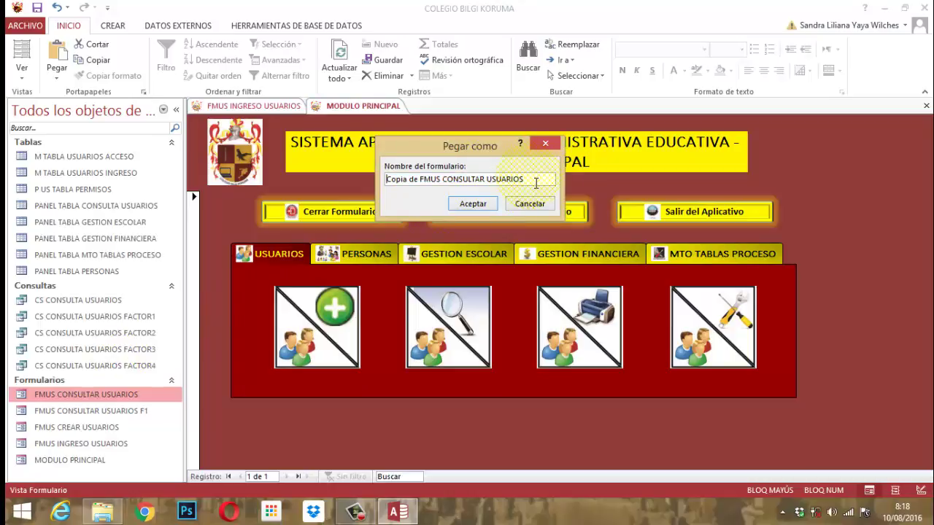
pyautogui.press('Delete')
pyautogui.press('Delete')
pyautogui.press('Delete')
pyautogui.press('Delete')
pyautogui.press('Delete')
pyautogui.press('Delete')
pyautogui.press('Delete')
pyautogui.press('Delete')
pyautogui.press('Delete')
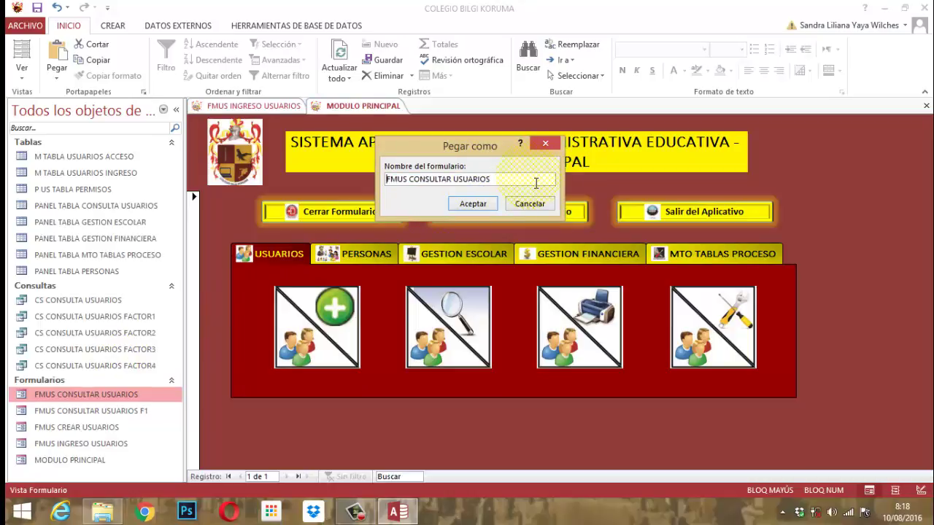
pyautogui.press('End')
pyautogui.write('F2')
pyautogui.click(473, 205)
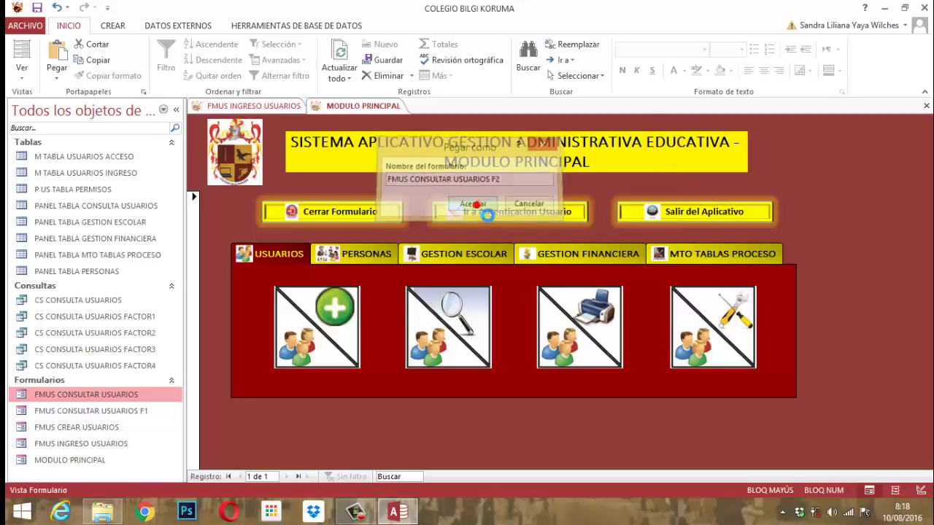
# Step: Paste another copy of the consultation form under the name FMUS CONSULTAR USUARIOS F3
pyautogui.rightClick(117, 401)
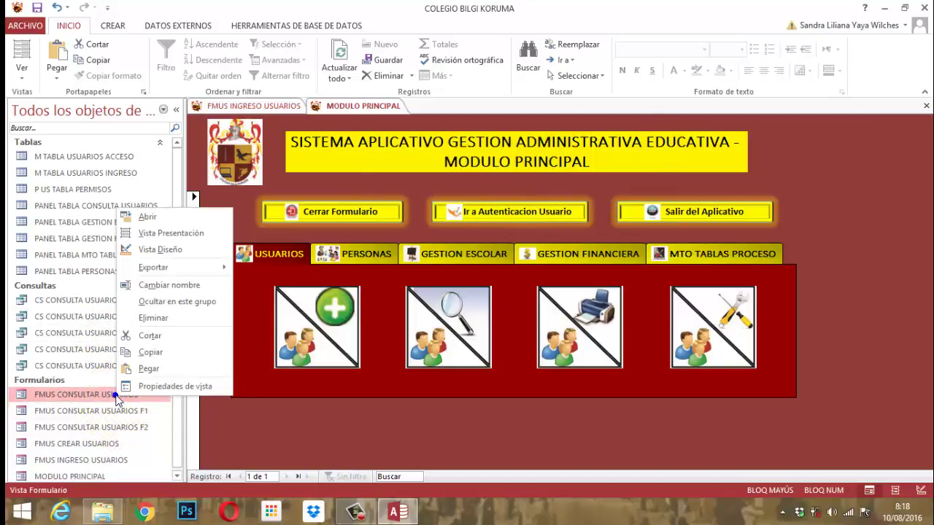
pyautogui.click(150, 368)
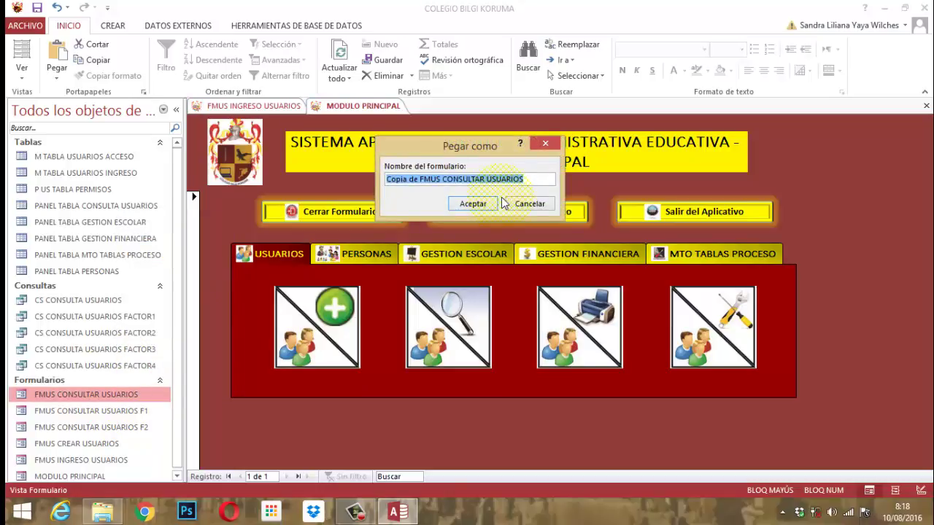
pyautogui.press('Home')
pyautogui.press('Delete')
pyautogui.press('Delete')
pyautogui.press('Delete')
pyautogui.press('Delete')
pyautogui.press('Delete')
pyautogui.press('Delete')
pyautogui.press('Delete')
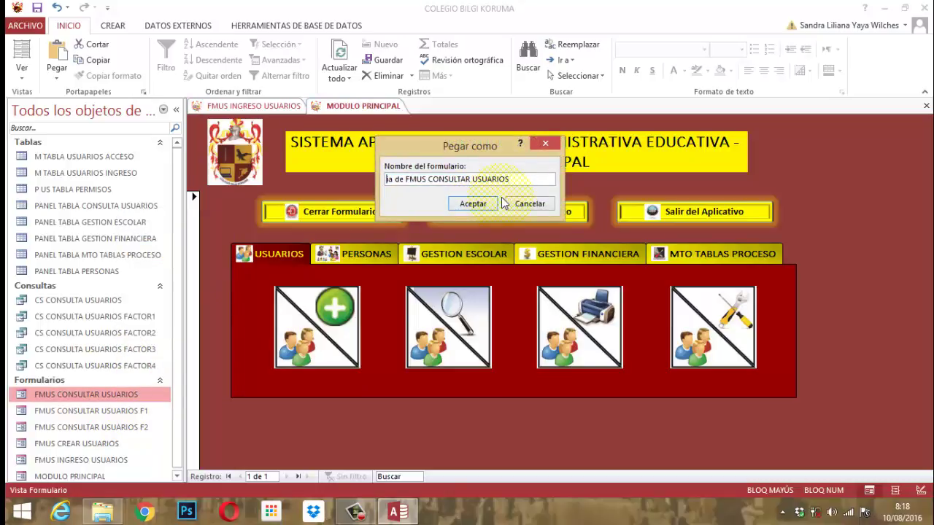
pyautogui.press('Delete')
pyautogui.press('Delete')
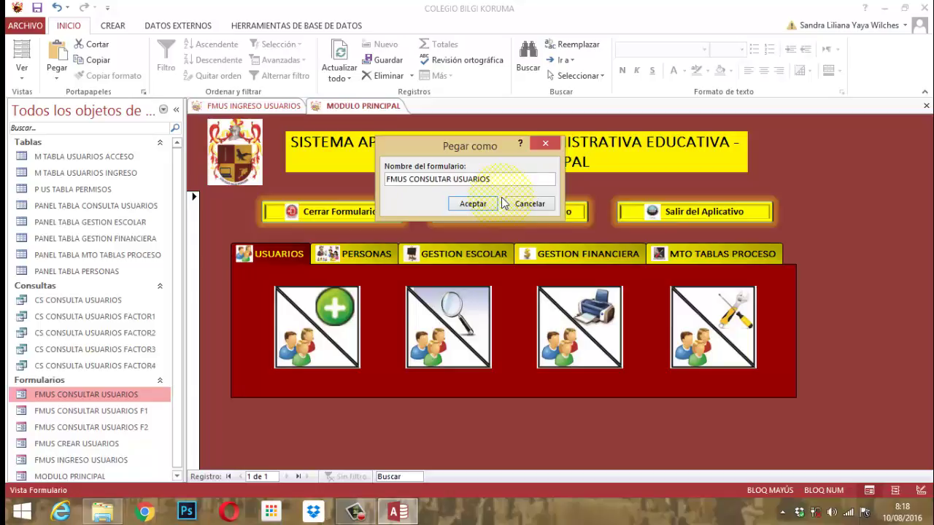
pyautogui.press('End')
pyautogui.write('F3')
pyautogui.click(496, 204)
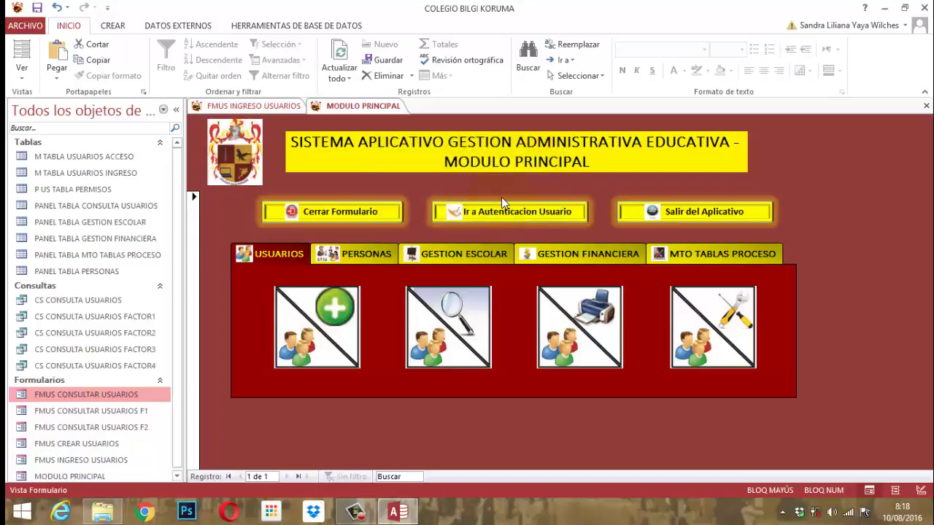
# Step: Paste a further copy of the consultation form under the name FMUS CONSULTAR USUARIOS F4
pyautogui.rightClick(90, 393)
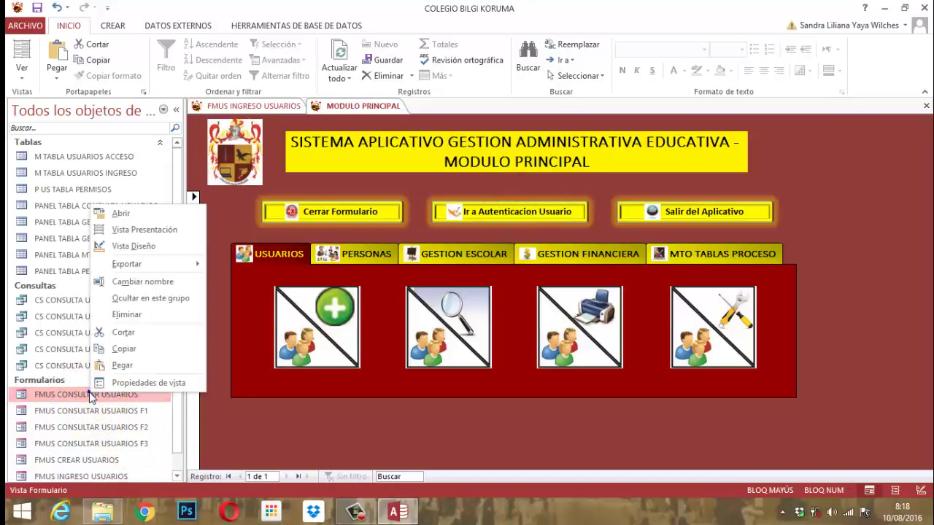
pyautogui.click(122, 365)
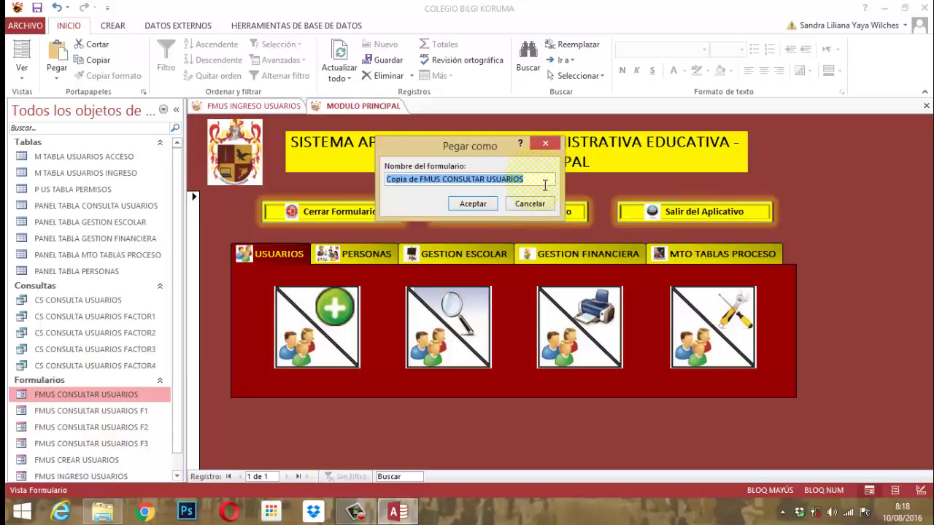
pyautogui.press('Home')
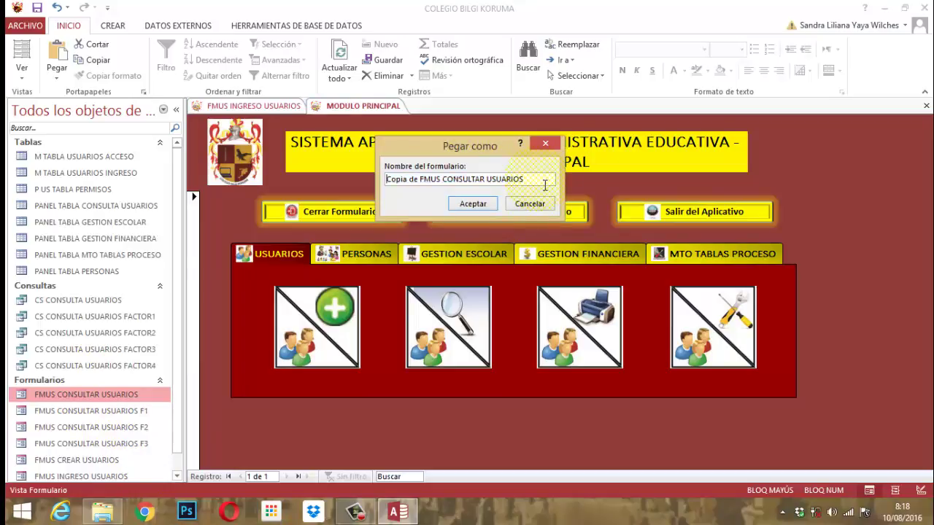
pyautogui.press('Delete')
pyautogui.press('Delete')
pyautogui.press('Delete')
pyautogui.press('Delete')
pyautogui.press('Delete')
pyautogui.press('Delete')
pyautogui.press('Delete')
pyautogui.press('Delete')
pyautogui.press('Delete')
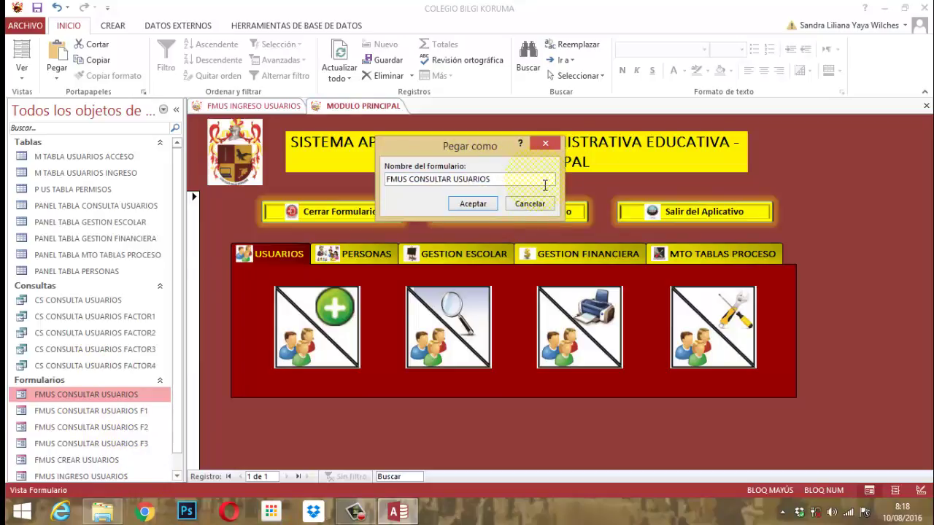
pyautogui.press('End')
pyautogui.write('F4')
pyautogui.press('Return')
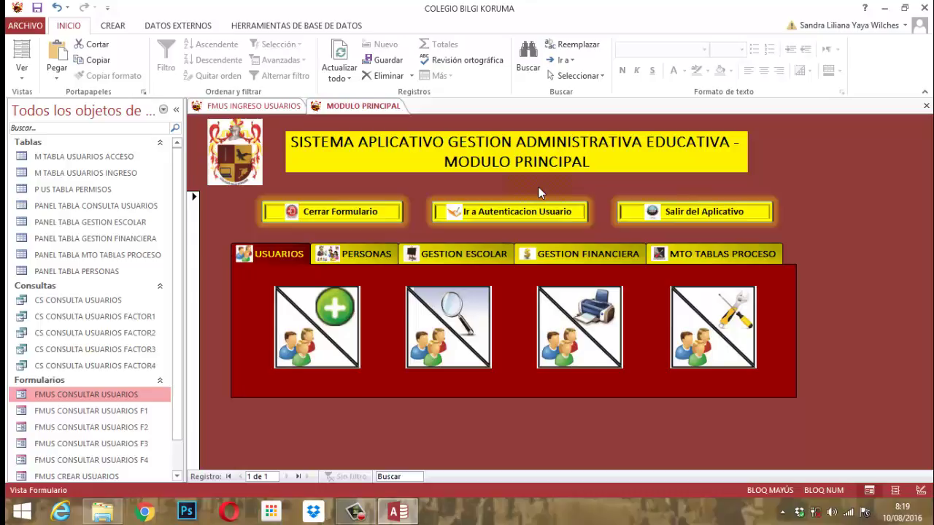
# Step: Delete the APROBADO combo box and its label from the detail section of FMUS CONSULTAR USUARIOS F1
pyautogui.click(98, 412)
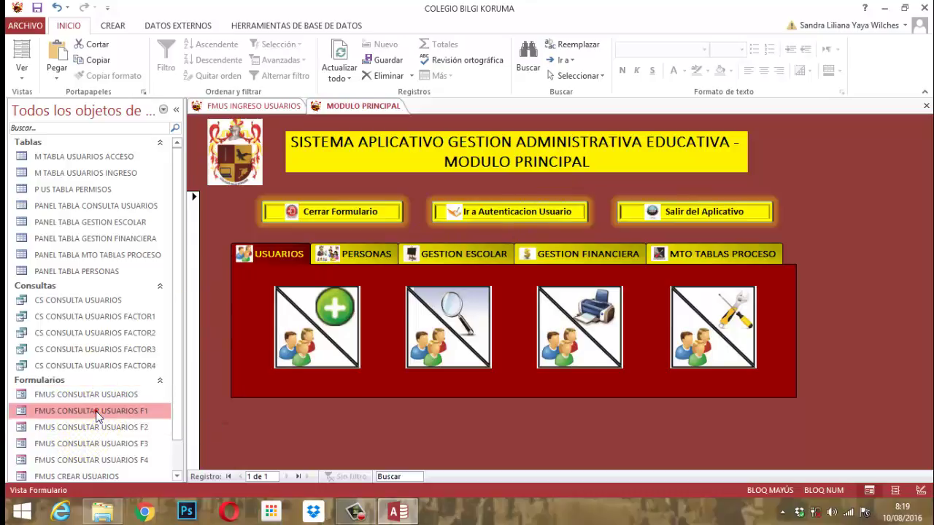
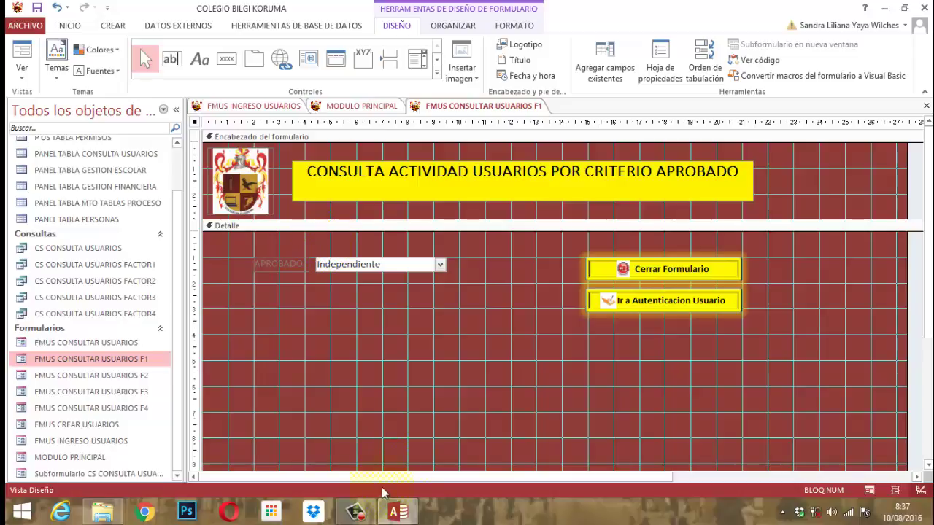
pyautogui.moveTo(460, 281); pyautogui.dragTo(235, 249)
pyautogui.press('Delete')
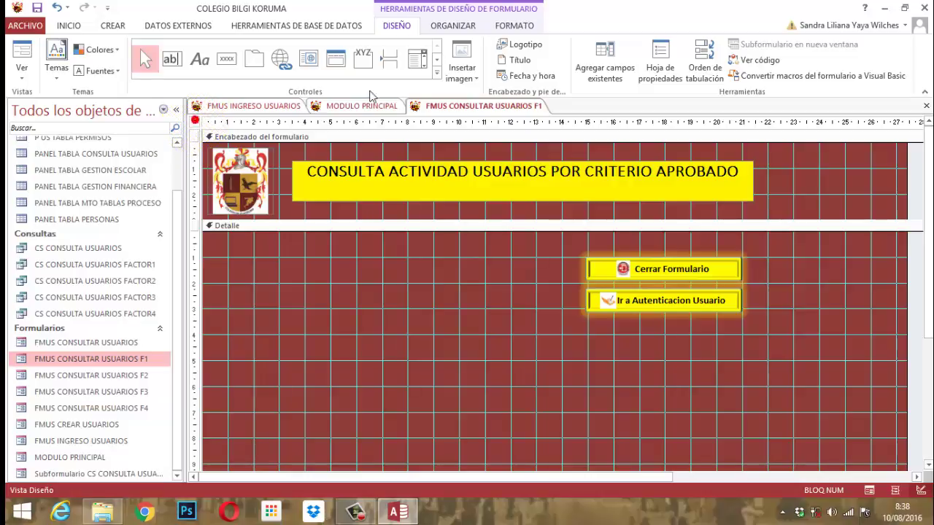
# Step: Open the F1 form's record source in the query builder and remove the CS CONSULTA USUARIOS FACTOR1 field list from it
pyautogui.click(662, 59)
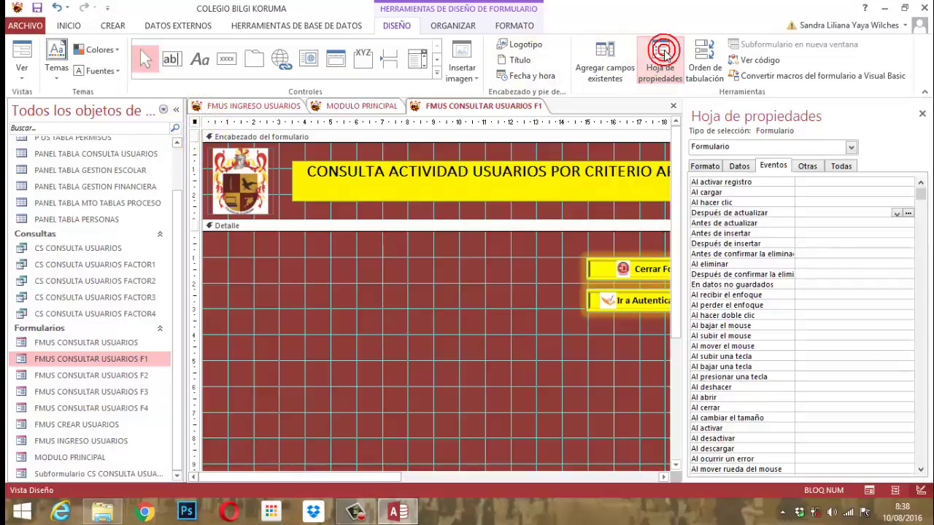
pyautogui.click(738, 167)
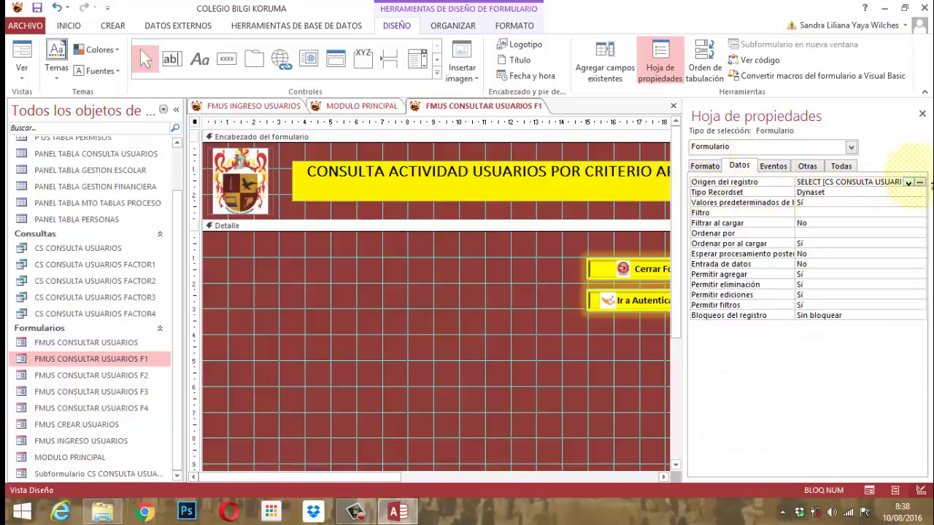
pyautogui.click(920, 183)
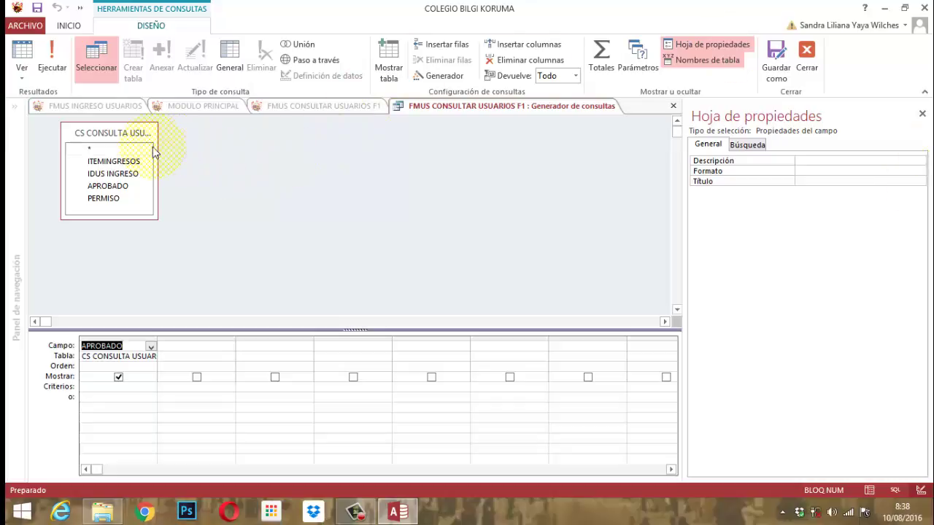
pyautogui.moveTo(161, 148); pyautogui.dragTo(235, 155)
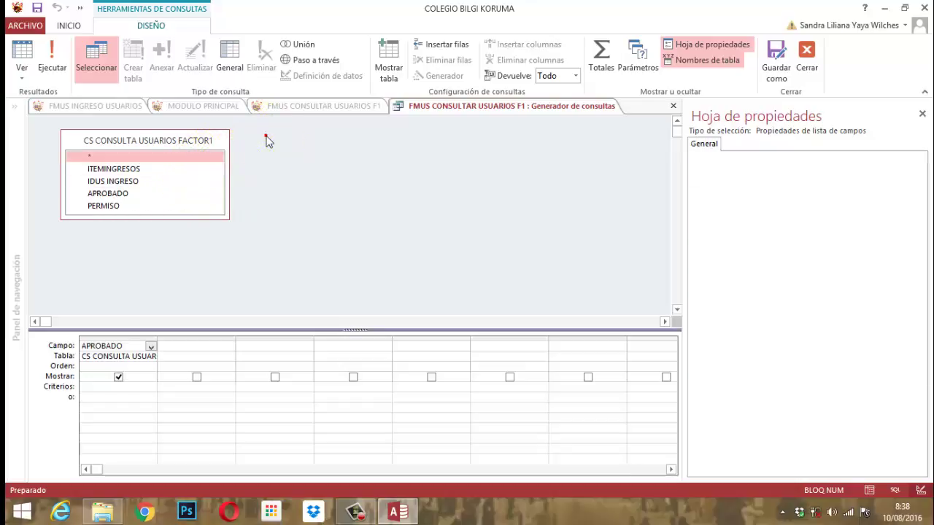
pyautogui.click(263, 134)
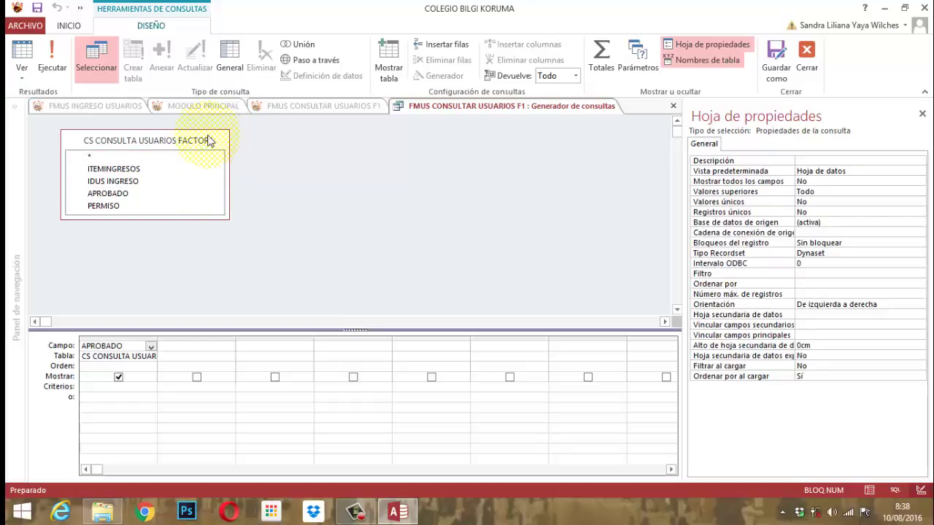
pyautogui.rightClick(213, 140)
pyautogui.click(241, 144)
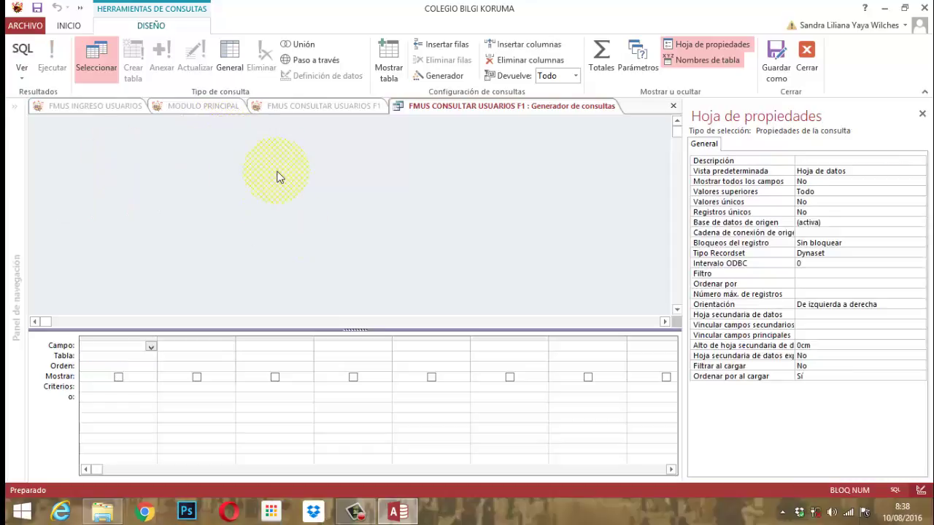
# Step: Add the query CS CONSULTA USUARIOS FACTOR1 to the record source and include its APROBADO field in the grid
pyautogui.rightClick(267, 170)
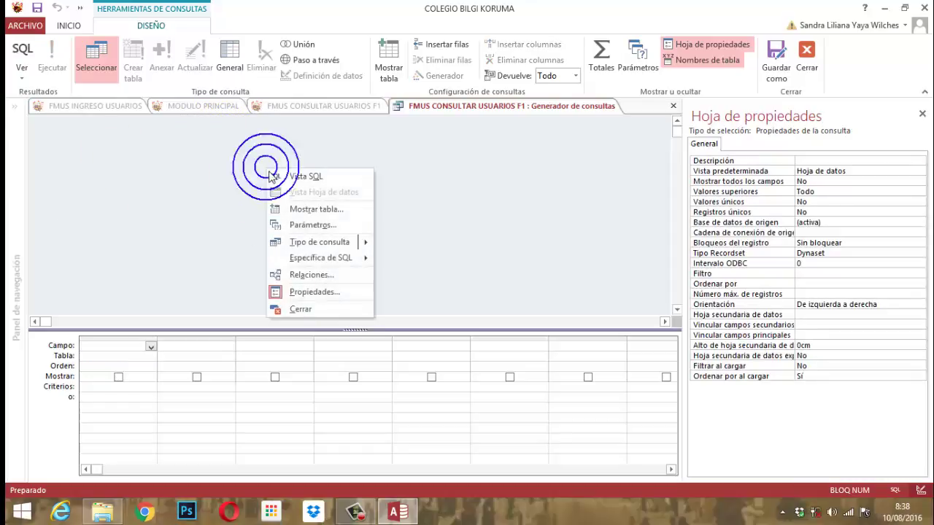
pyautogui.click(313, 208)
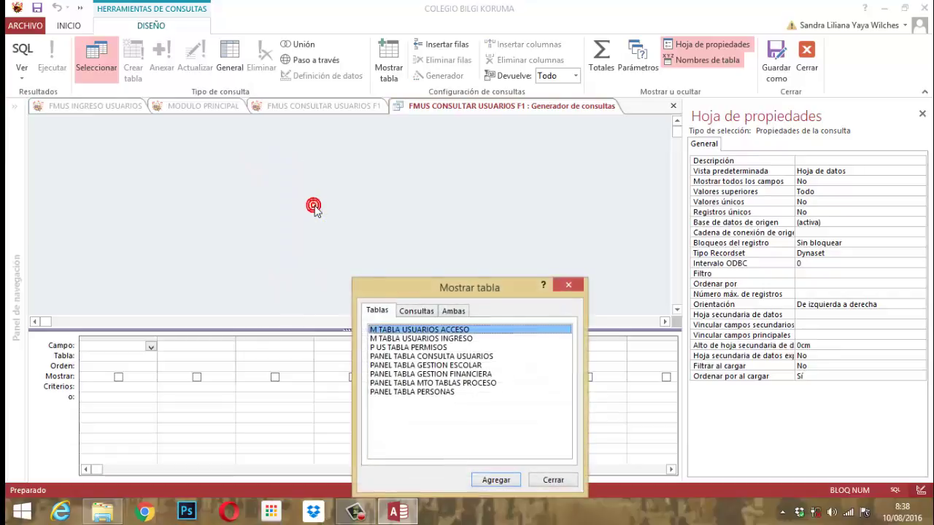
pyautogui.click(418, 312)
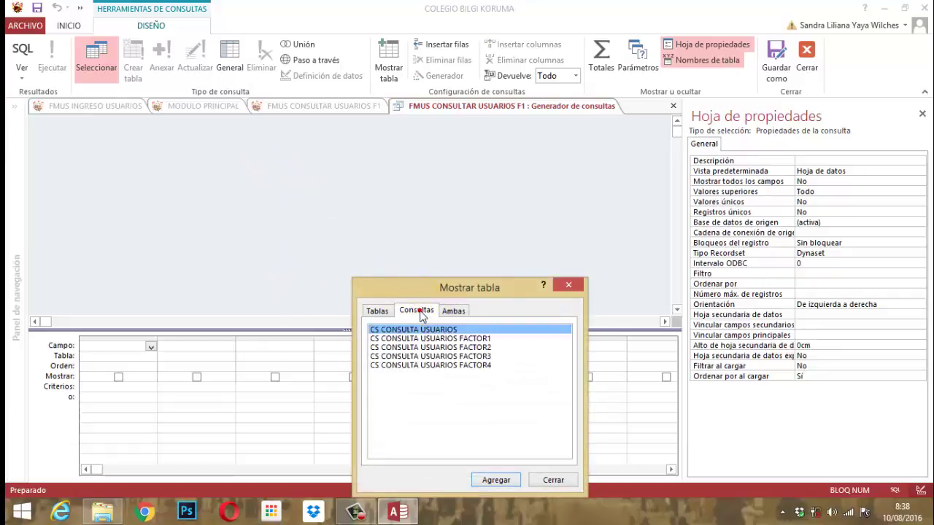
pyautogui.click(478, 338)
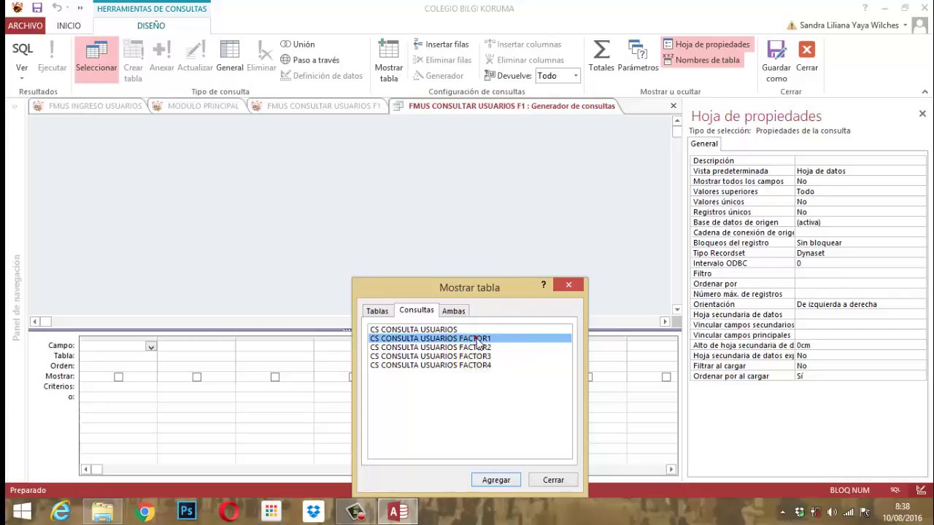
pyautogui.click(496, 480)
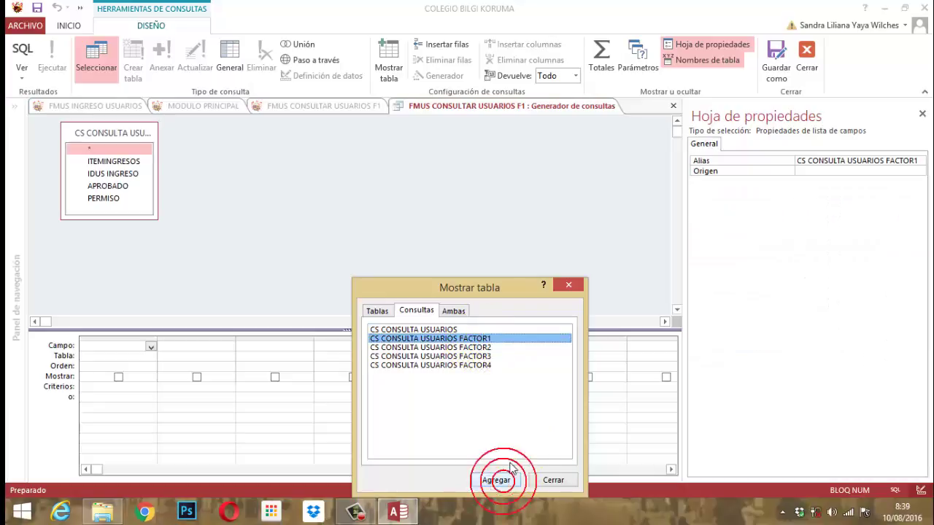
pyautogui.click(554, 480)
pyautogui.doubleClick(103, 187)
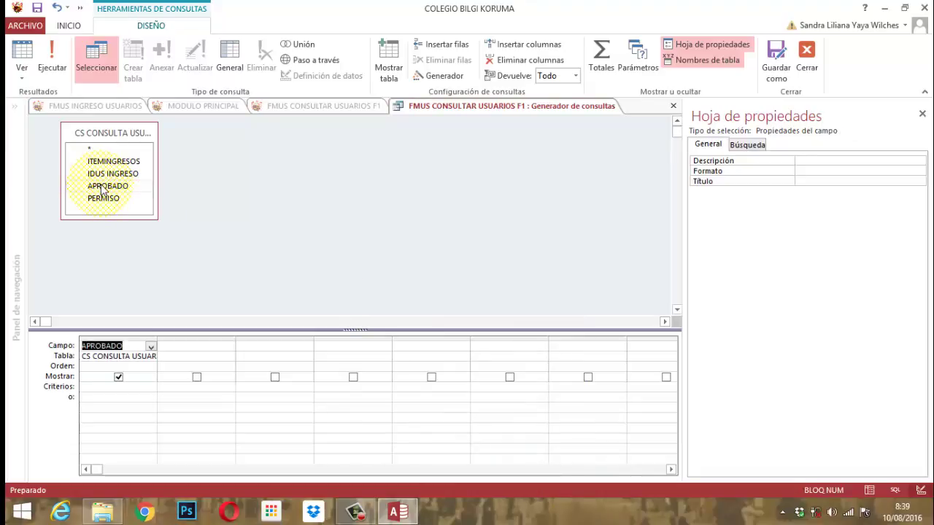
# Step: Check the record source's results in datasheet view and return to its design
pyautogui.click(37, 53)
pyautogui.click(37, 53)
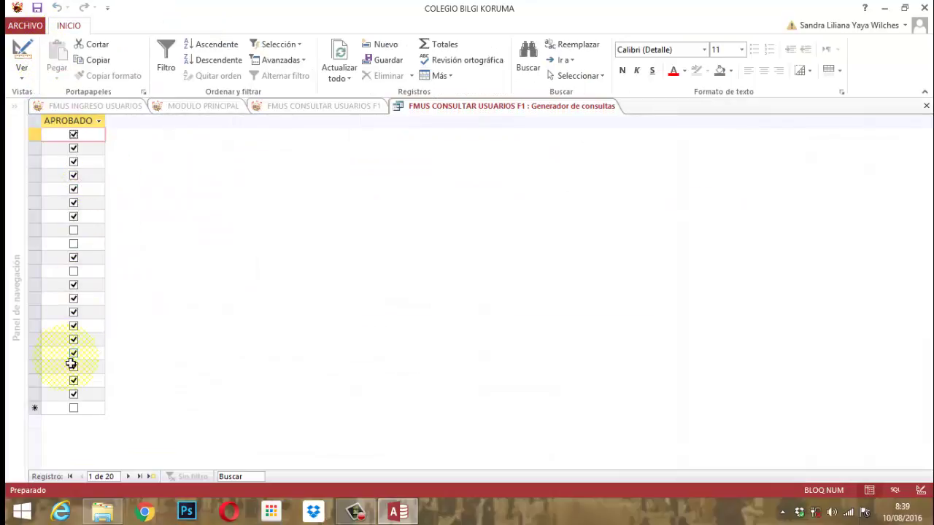
pyautogui.click(19, 51)
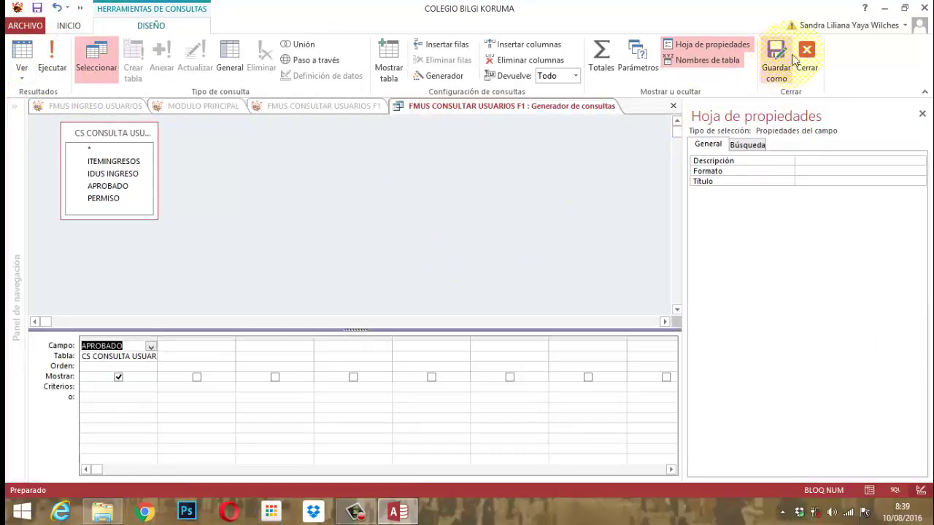
# Step: Close the query builder saving the changes to the record source, and close the form's property sheet
pyautogui.click(806, 54)
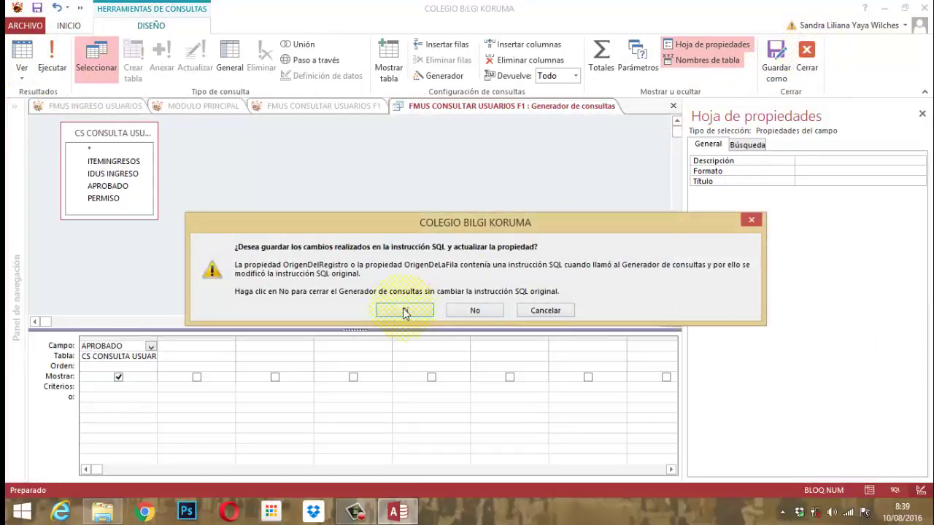
pyautogui.click(405, 311)
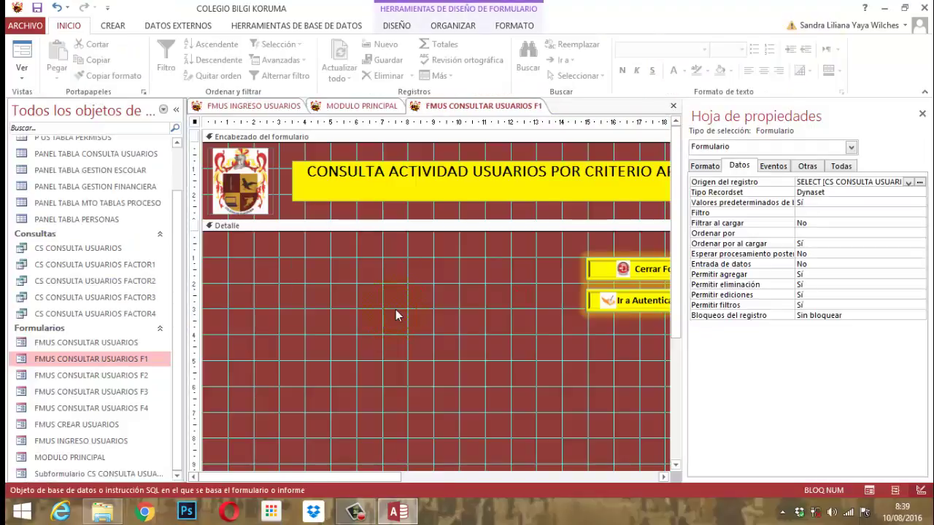
pyautogui.click(922, 116)
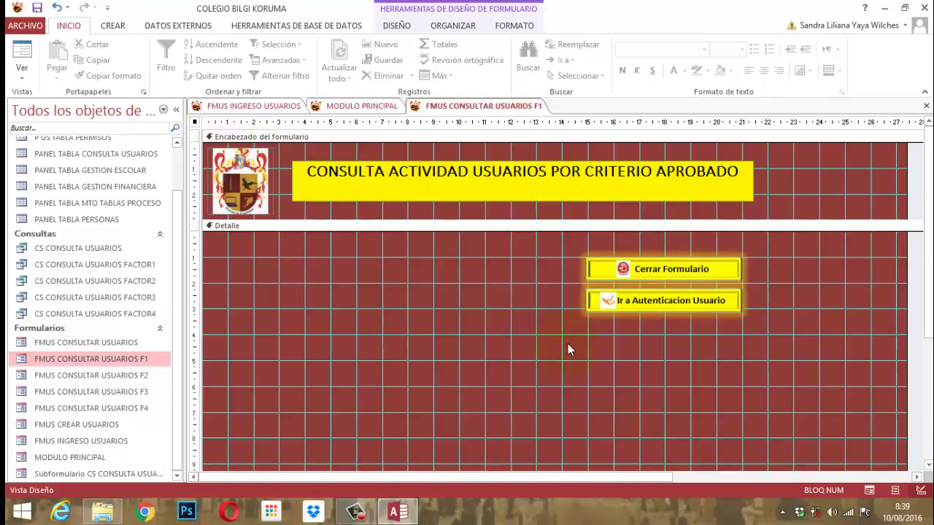
# Step: Add a combo box about 5 cm wide in the upper Detalle section, taking its values from the query CS CONSULTA USUARIOS FACTOR1
pyautogui.click(399, 27)
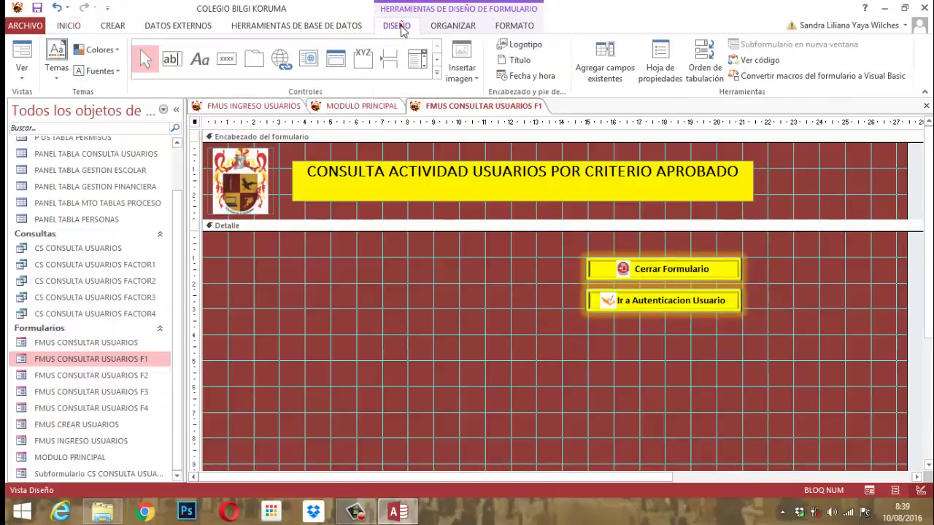
pyautogui.click(418, 60)
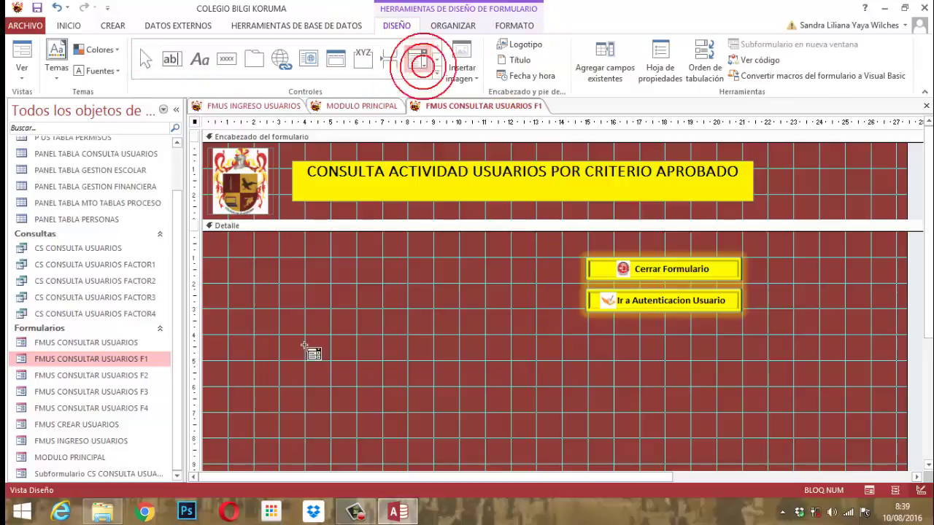
pyautogui.moveTo(302, 266); pyautogui.dragTo(428, 292)
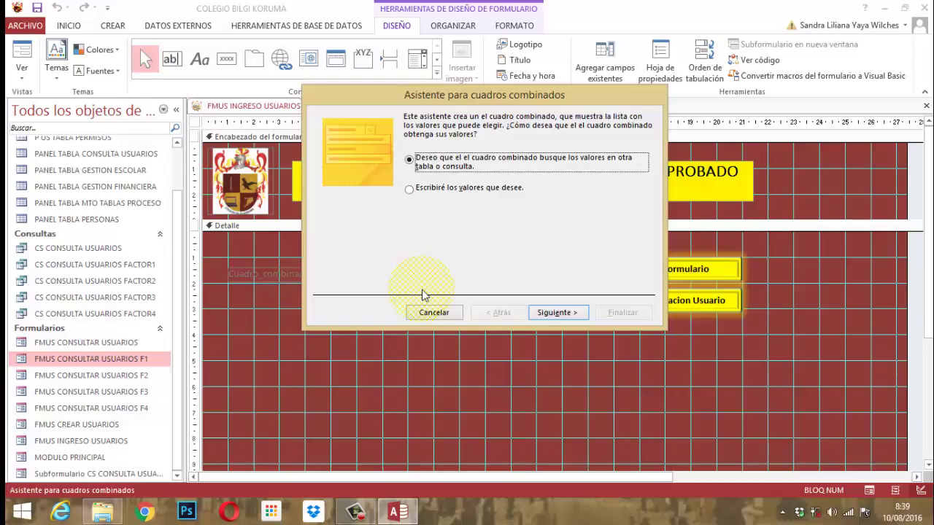
pyautogui.click(552, 314)
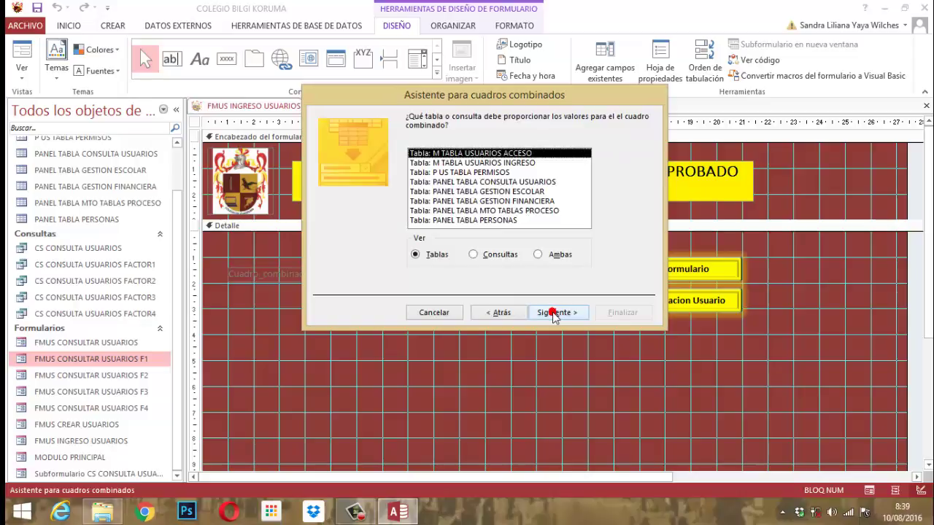
pyautogui.click(475, 254)
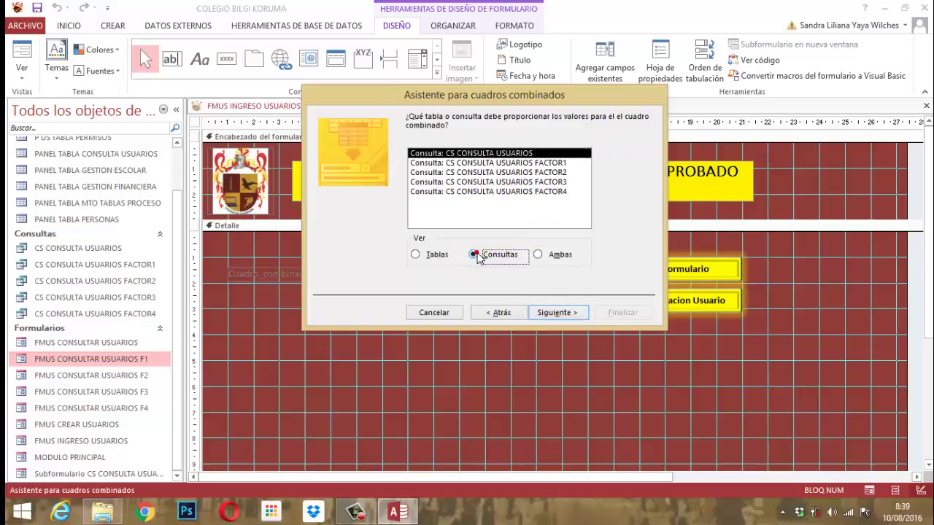
pyautogui.click(512, 163)
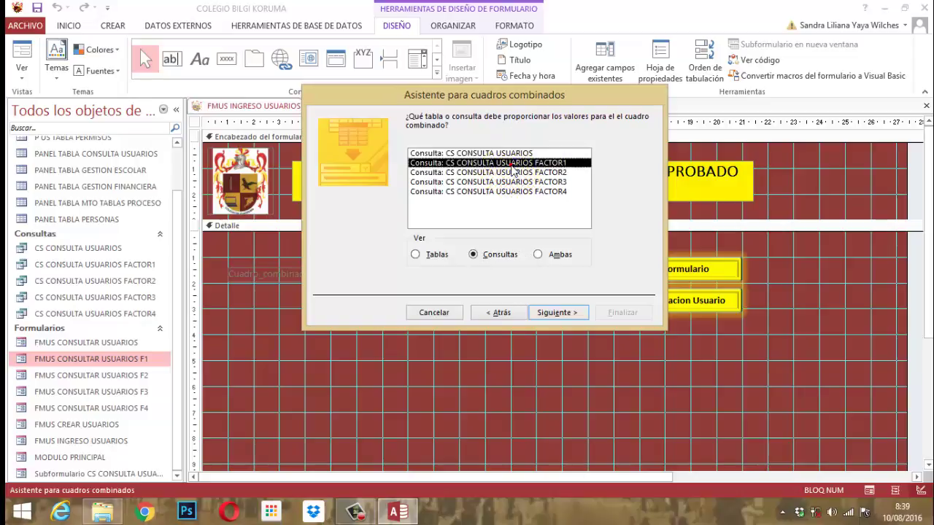
pyautogui.click(564, 312)
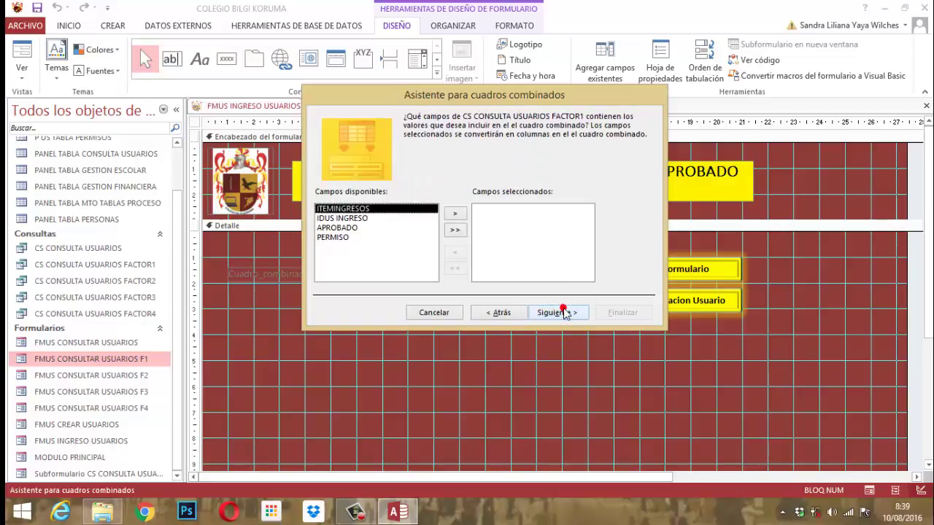
# Step: Include only the APROBADO field in the combo box, remember its value for later use, label it APROBADO and finish the wizard
pyautogui.click(347, 228)
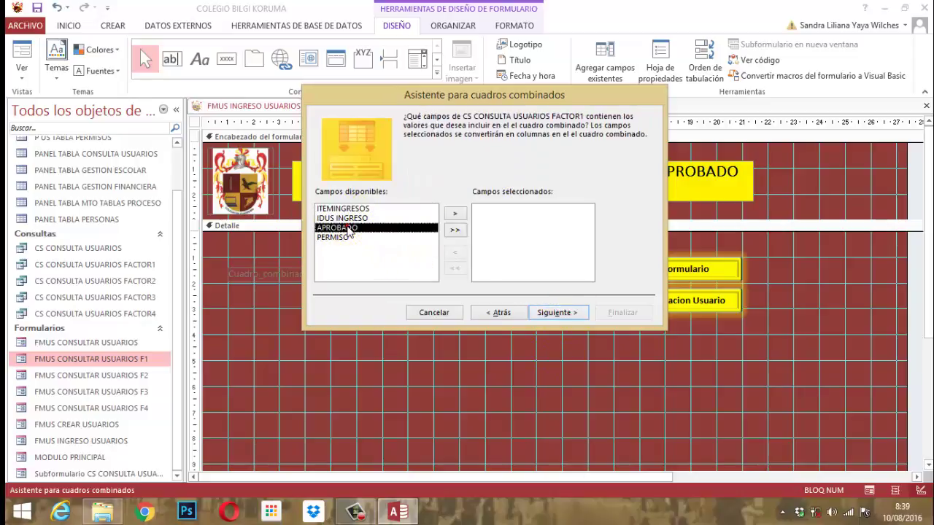
pyautogui.click(453, 218)
pyautogui.click(552, 313)
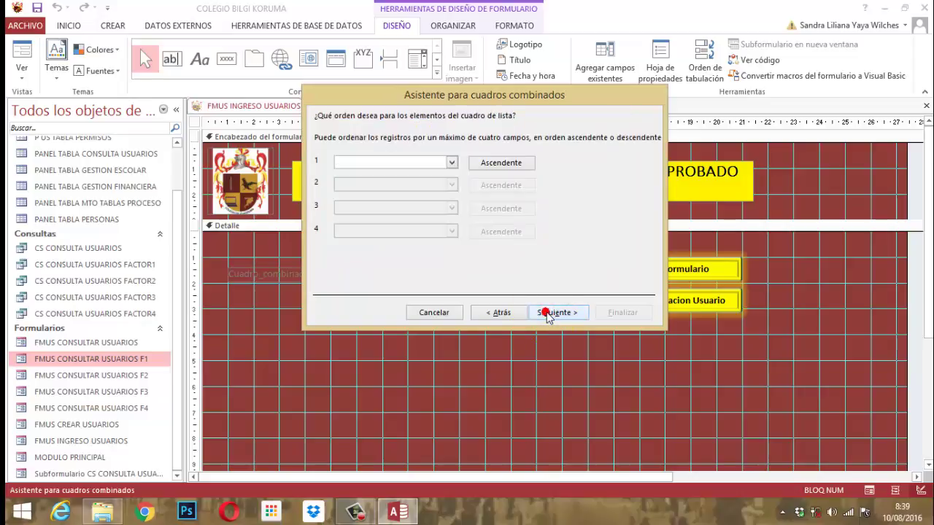
pyautogui.click(546, 313)
pyautogui.click(567, 314)
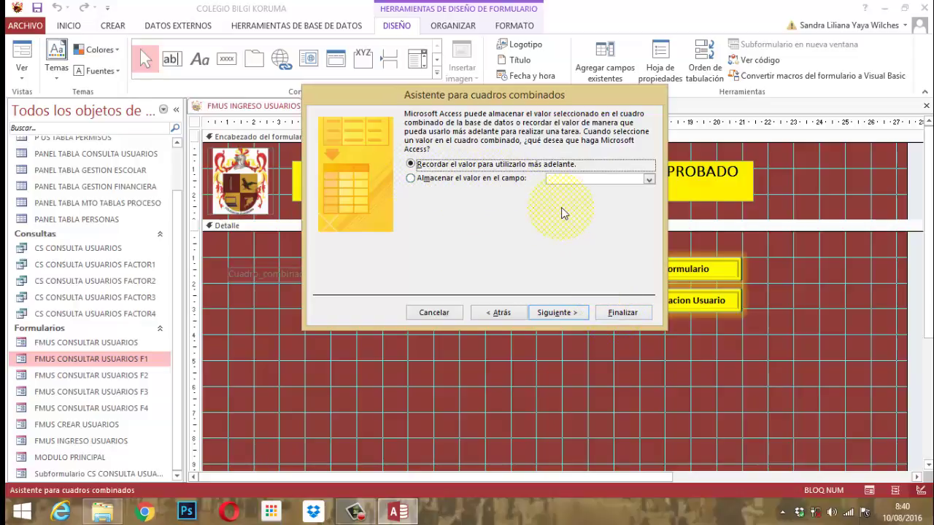
pyautogui.click(559, 314)
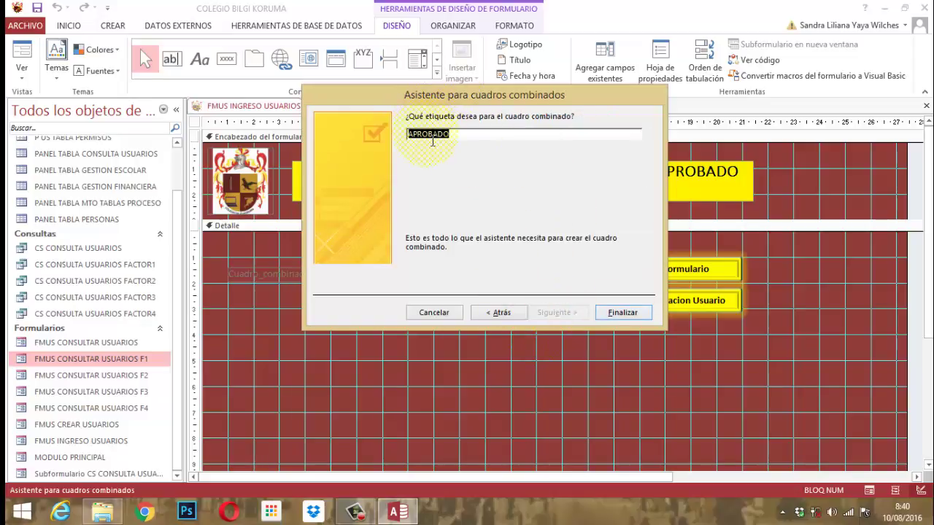
pyautogui.click(623, 313)
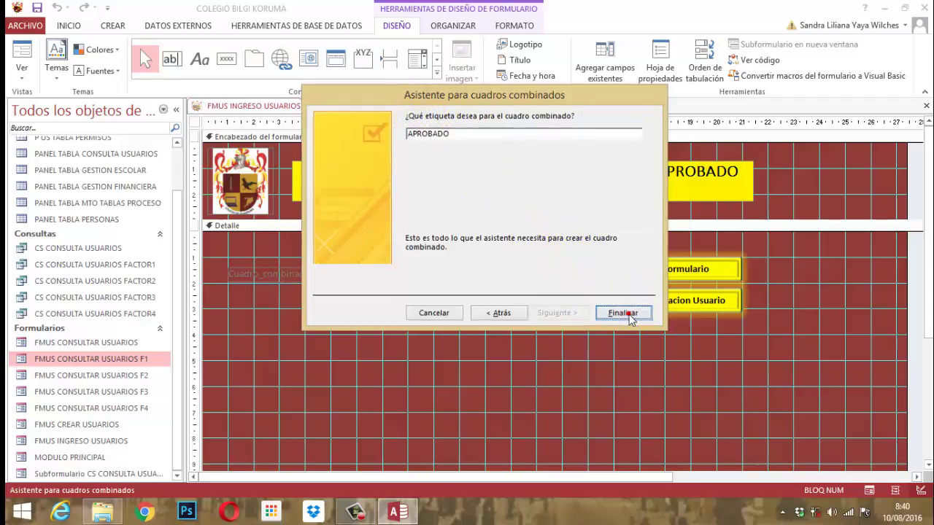
pyautogui.click(287, 296)
# Step: Widen the APROBADO label to meet its combo box and format it with yellow fill and bold black text
pyautogui.click(259, 277)
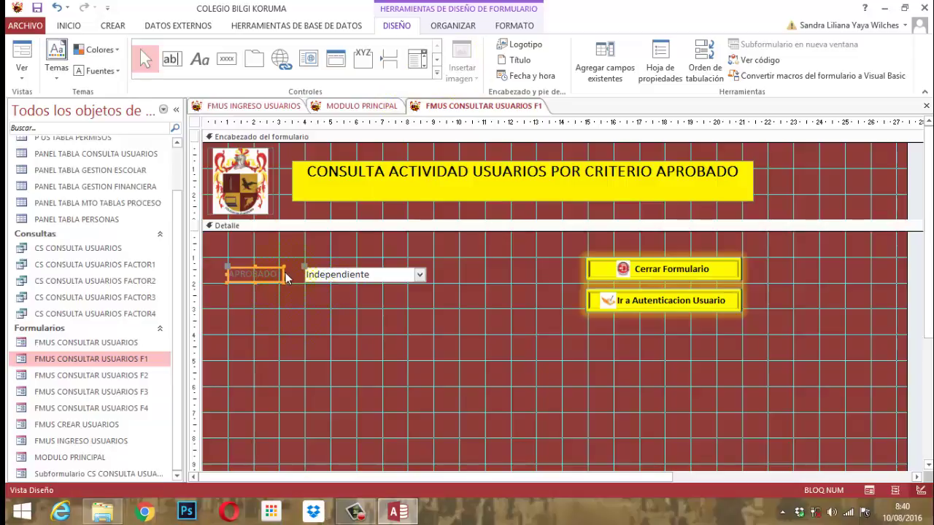
pyautogui.moveTo(294, 283); pyautogui.dragTo(300, 284)
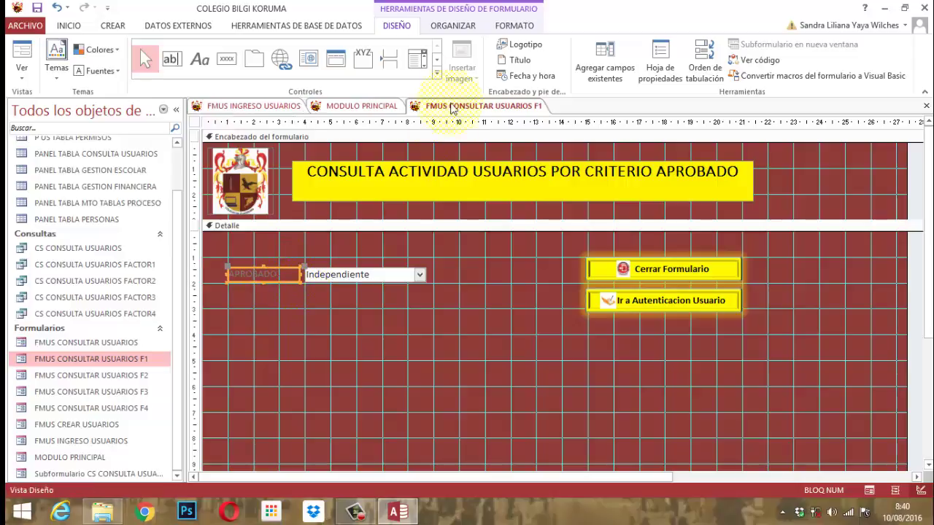
pyautogui.click(514, 26)
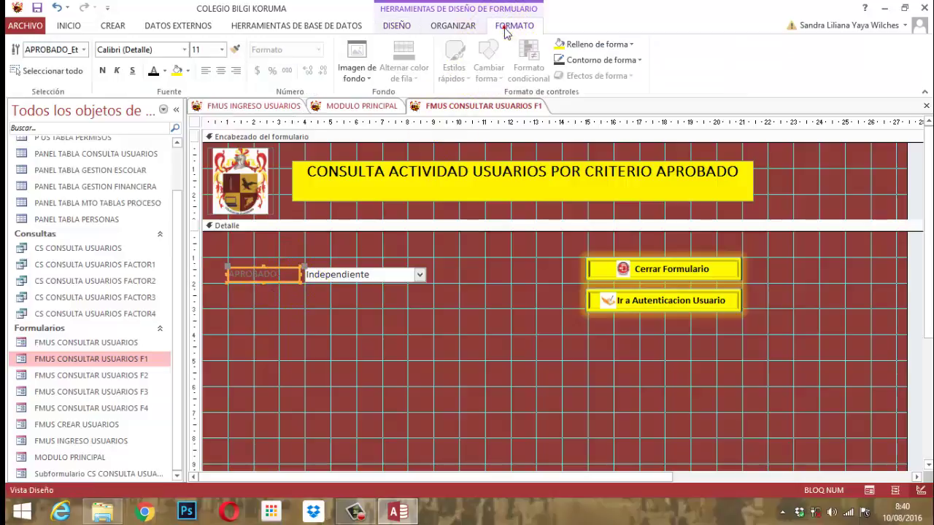
pyautogui.click(178, 71)
pyautogui.click(154, 72)
pyautogui.click(102, 71)
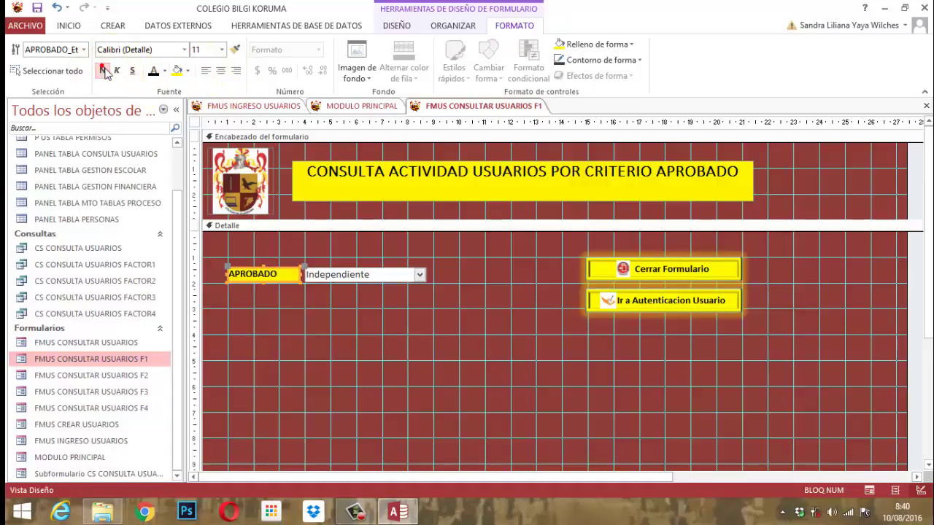
# Step: Narrow the combo box beside the APROBADO label to about 3 cm wide
pyautogui.click(325, 294)
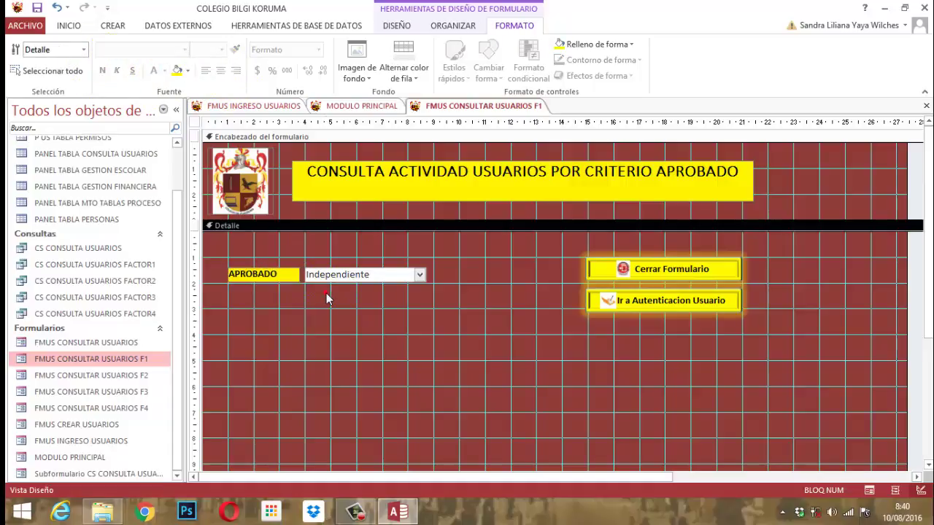
pyautogui.click(382, 276)
pyautogui.moveTo(435, 285); pyautogui.dragTo(391, 285)
pyautogui.click(389, 300)
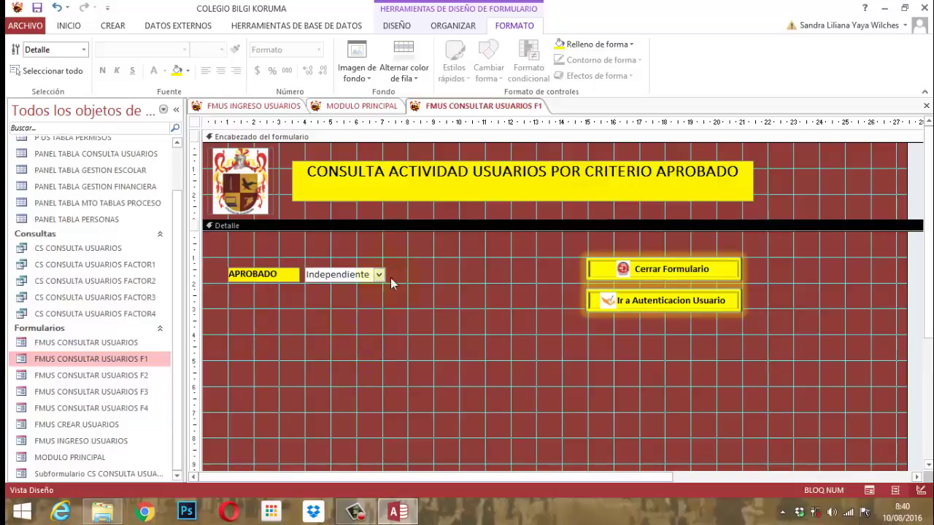
# Step: Add a list box about 20 by 4 cm below the combo box, drawing its values from the query CS CONSULTA USUARIOS FACTOR1
pyautogui.click(393, 27)
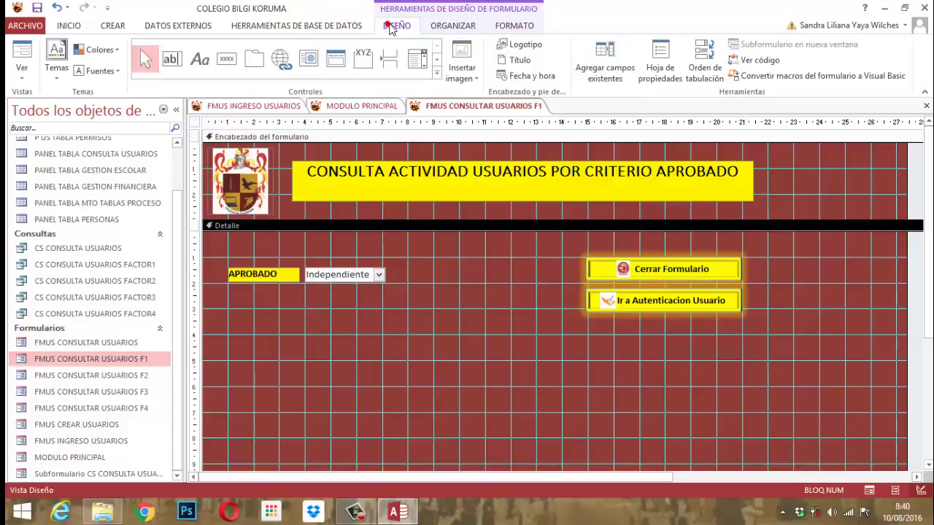
pyautogui.click(437, 73)
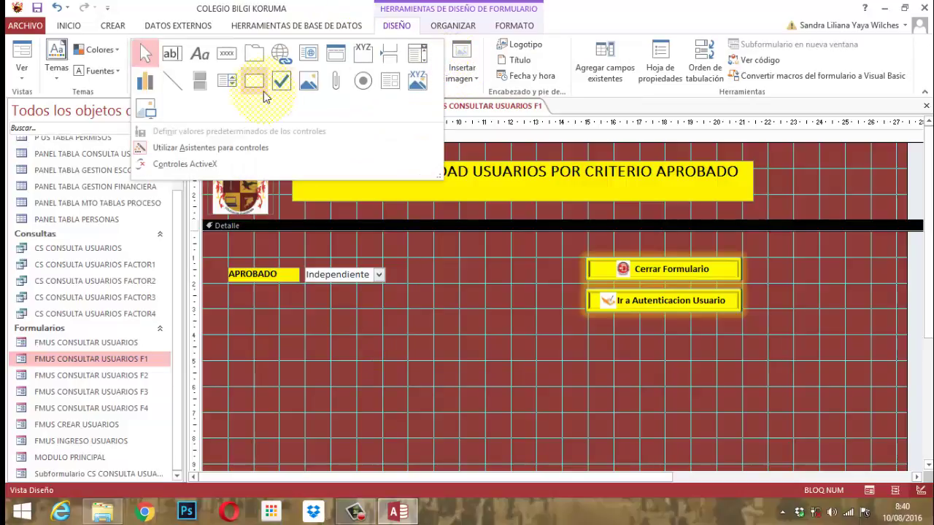
pyautogui.click(226, 80)
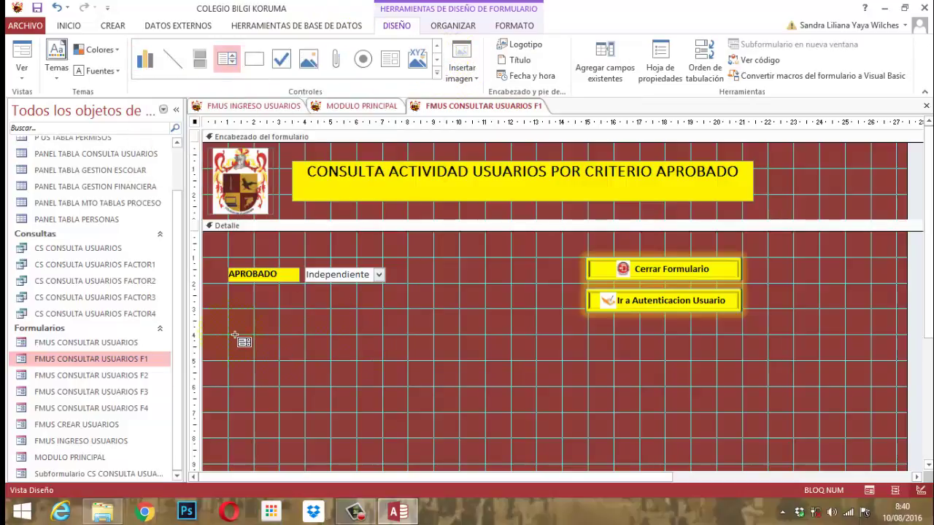
pyautogui.moveTo(235, 335); pyautogui.dragTo(744, 444)
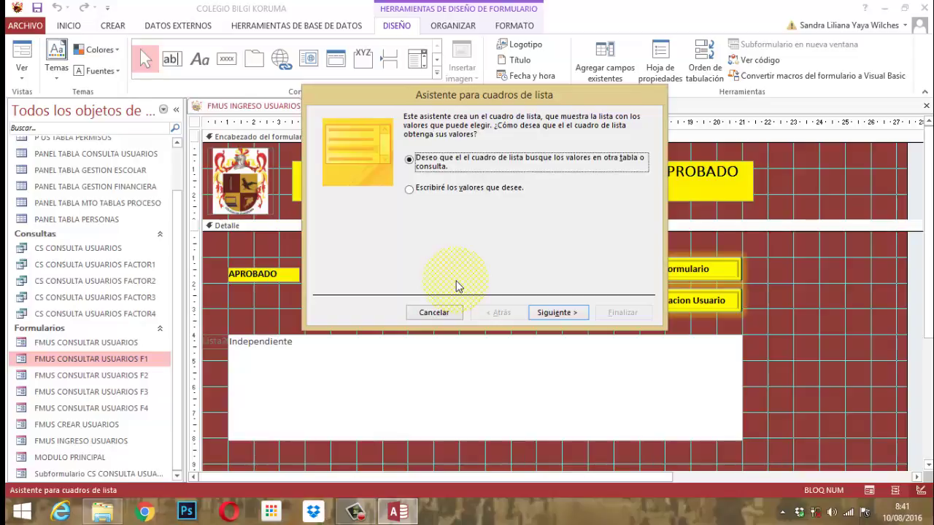
pyautogui.click(555, 314)
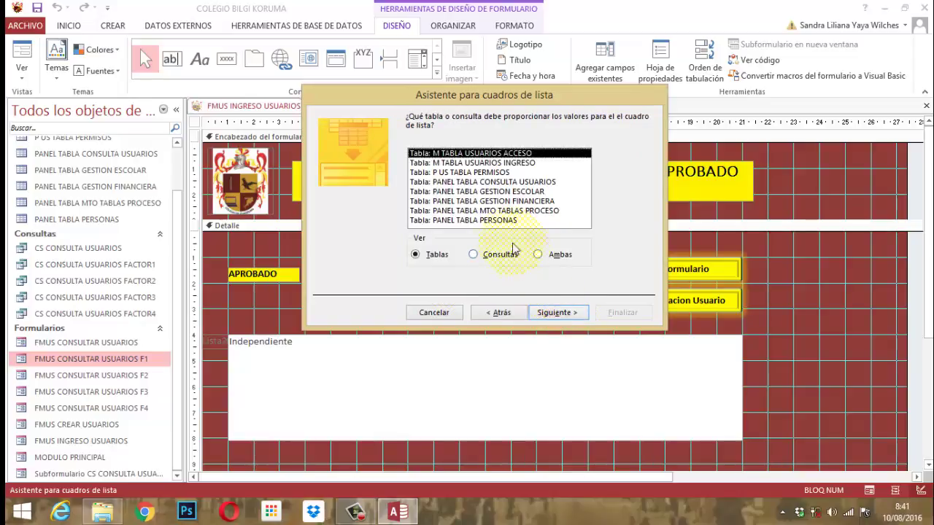
pyautogui.click(490, 257)
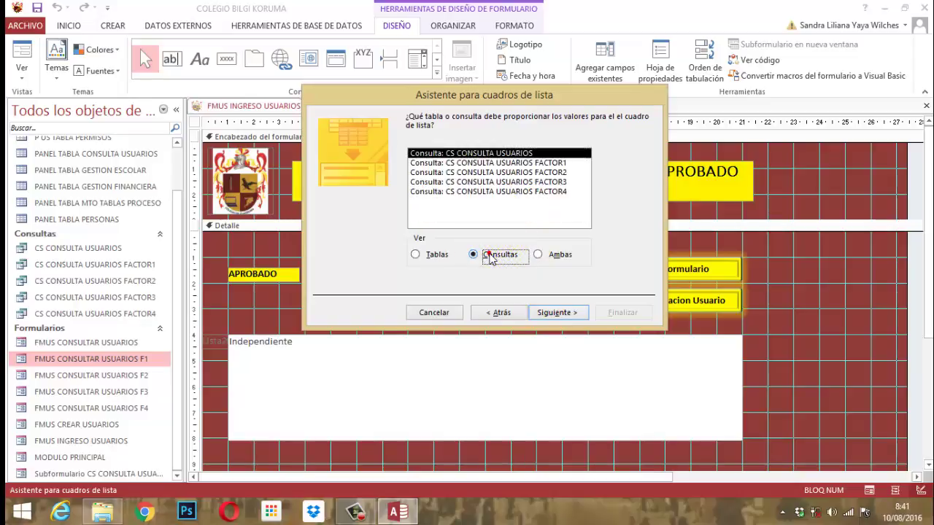
pyautogui.click(555, 163)
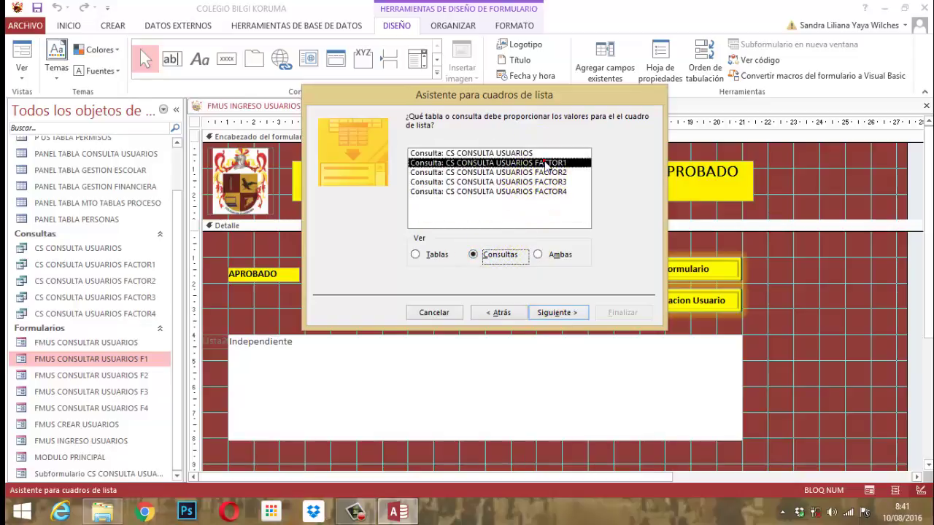
pyautogui.click(553, 312)
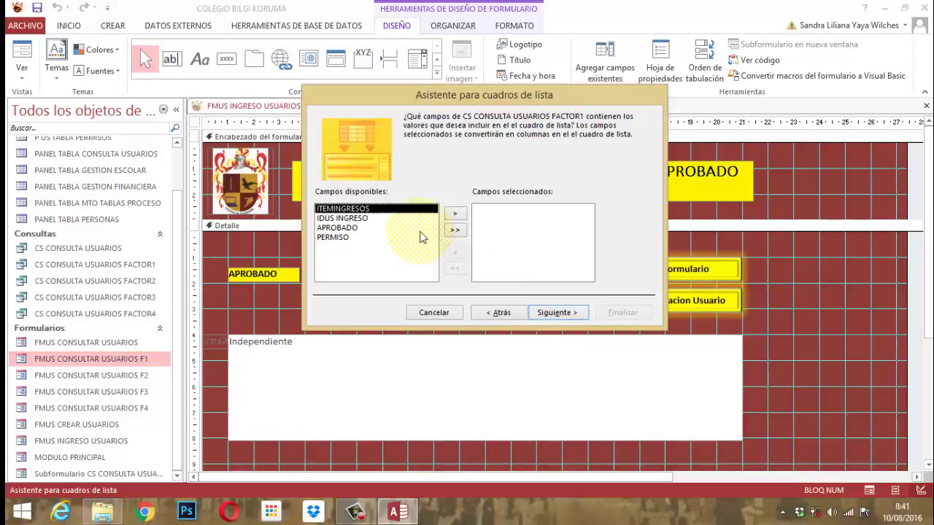
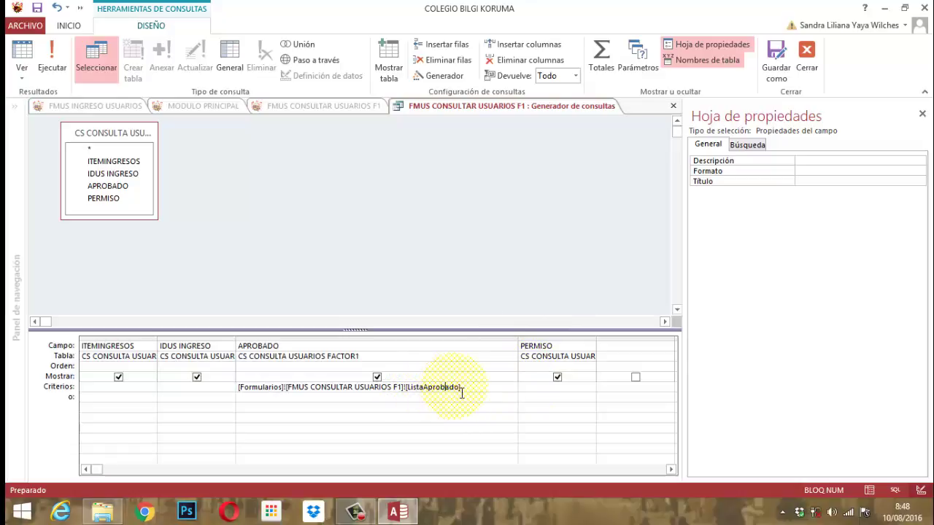
# Step: Change the APROBADO criterion in the list box's row source to [Formularios]![FMUS CONSULTAR USUARIOS F1]![Aprobado]
pyautogui.press('Left')
pyautogui.press('Left')
pyautogui.press('Left')
pyautogui.press('Left')
pyautogui.click(469, 394)
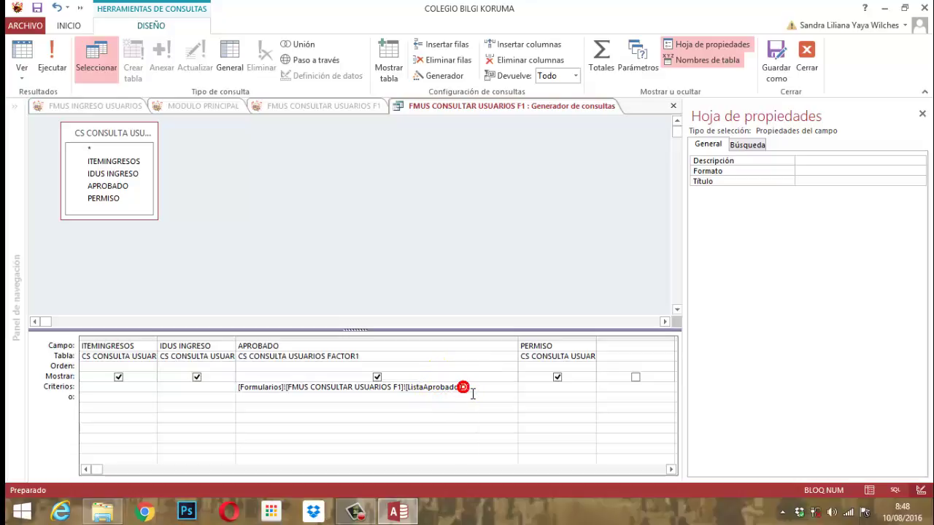
pyautogui.press('BackSpace')
pyautogui.press('BackSpace')
pyautogui.press('BackSpace')
pyautogui.press('BackSpace')
pyautogui.press('BackSpace')
pyautogui.press('BackSpace')
pyautogui.press('BackSpace')
pyautogui.press('BackSpace')
pyautogui.press('BackSpace')
pyautogui.press('BackSpace')
pyautogui.press('BackSpace')
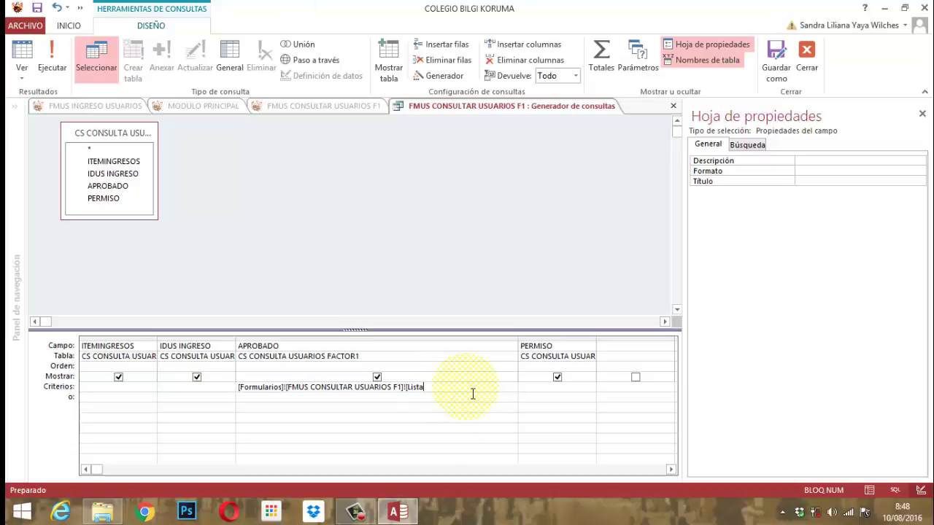
pyautogui.press('BackSpace')
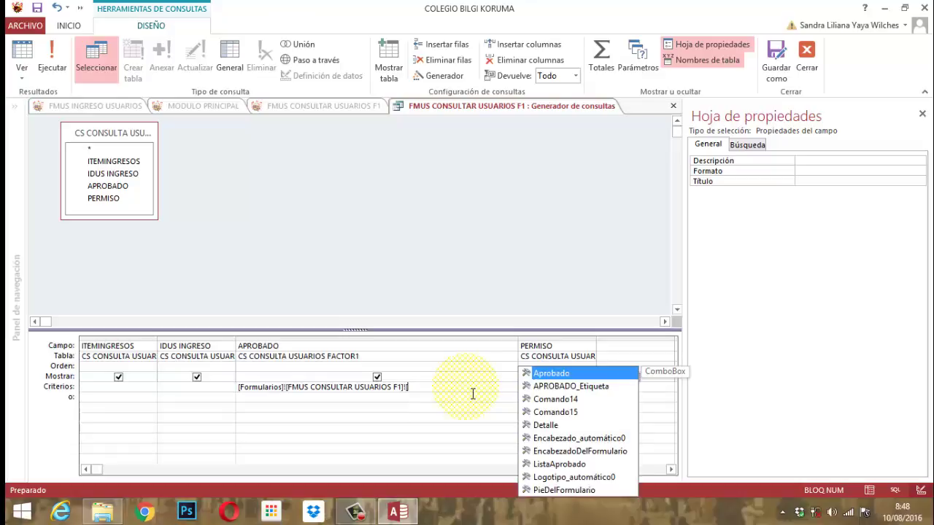
pyautogui.doubleClick(549, 374)
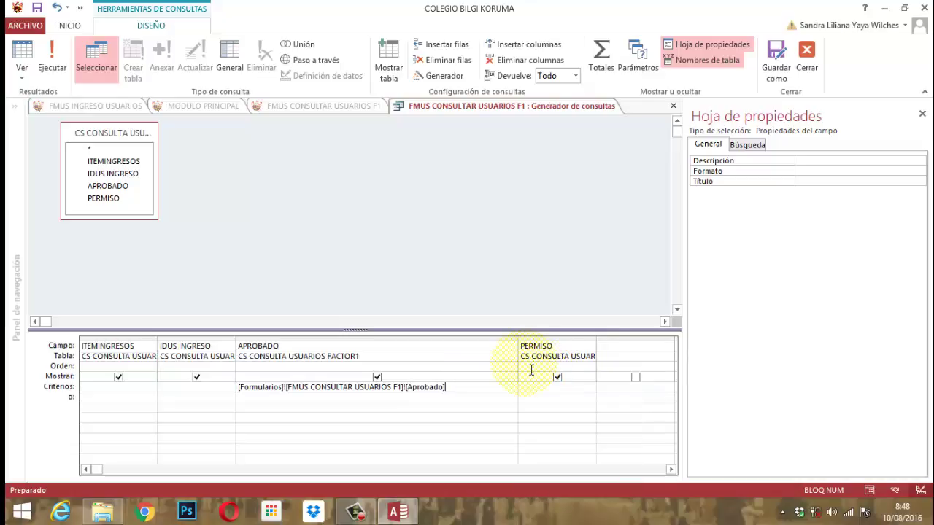
# Step: Close the query builder saving the changes to the list box's row source, and close the property sheet
pyautogui.click(808, 51)
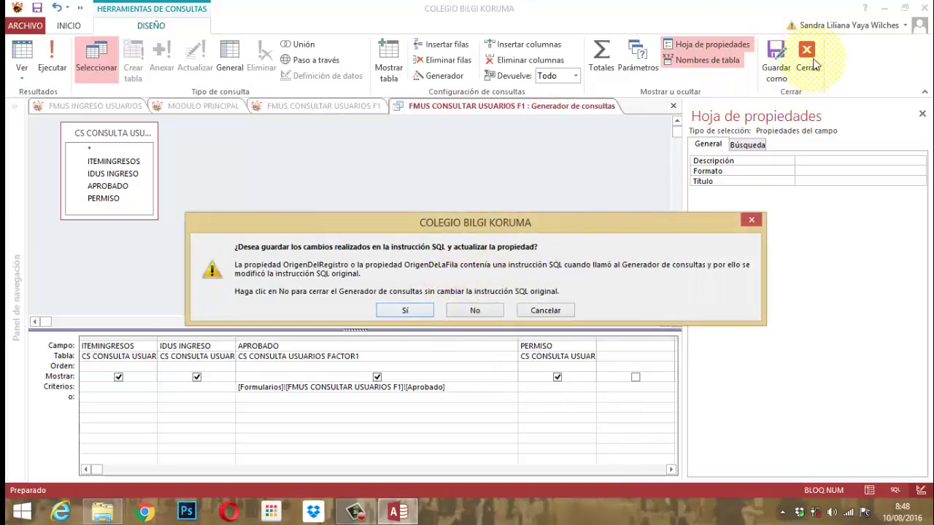
pyautogui.click(406, 311)
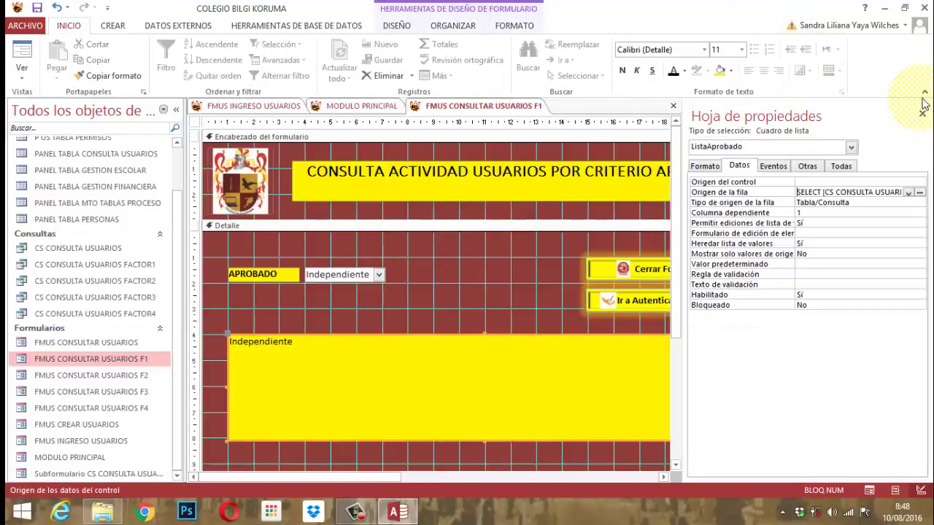
pyautogui.click(921, 113)
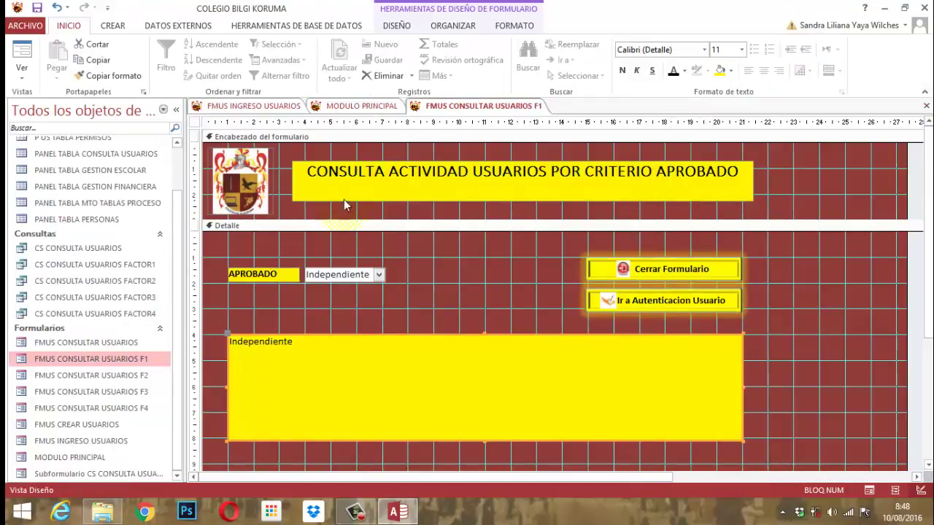
# Step: Switch FMUS CONSULTAR USUARIOS F1 to Form view and test the APROBADO combo box by choosing Sí twice
pyautogui.rightClick(441, 105)
pyautogui.click(443, 106)
pyautogui.rightClick(462, 105)
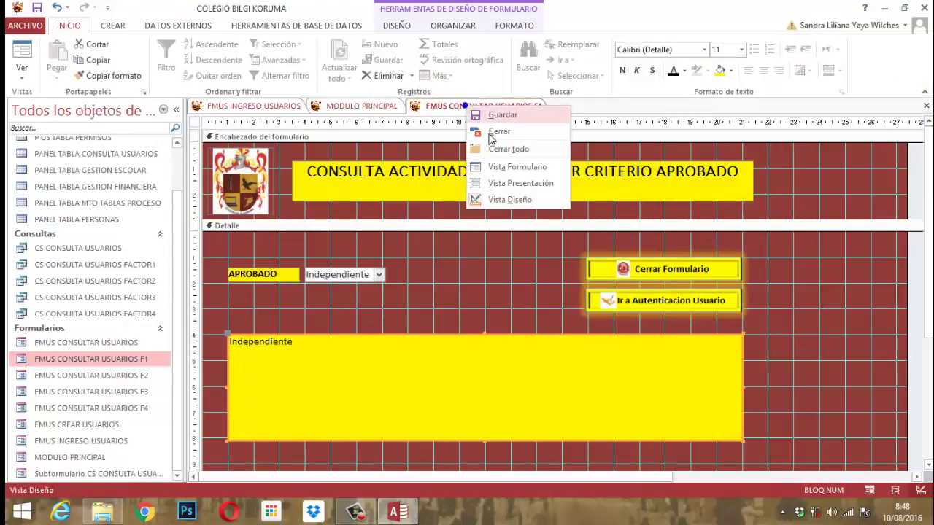
pyautogui.click(507, 166)
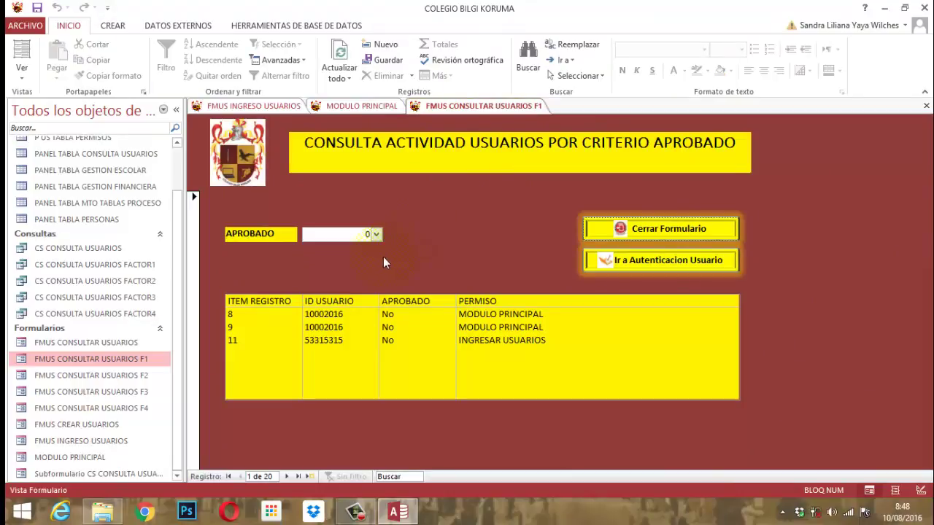
pyautogui.click(377, 233)
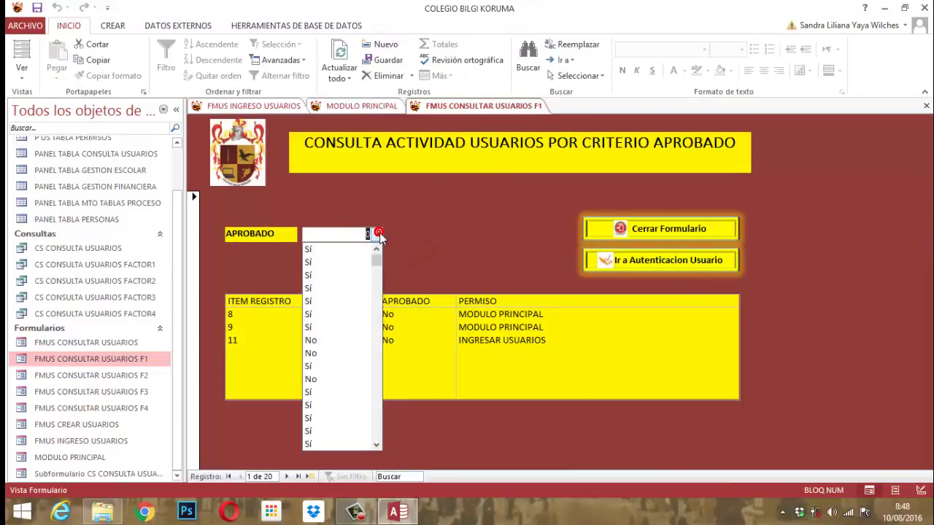
pyautogui.click(320, 251)
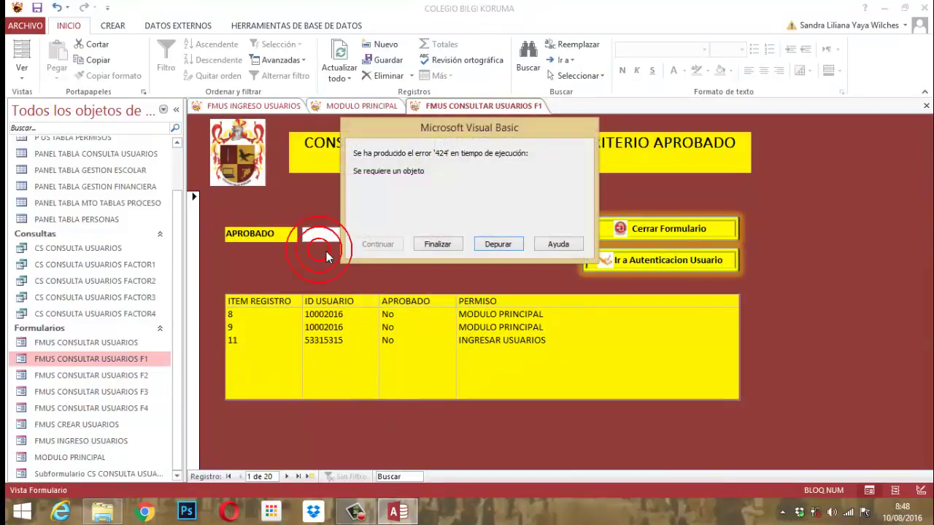
pyautogui.click(439, 245)
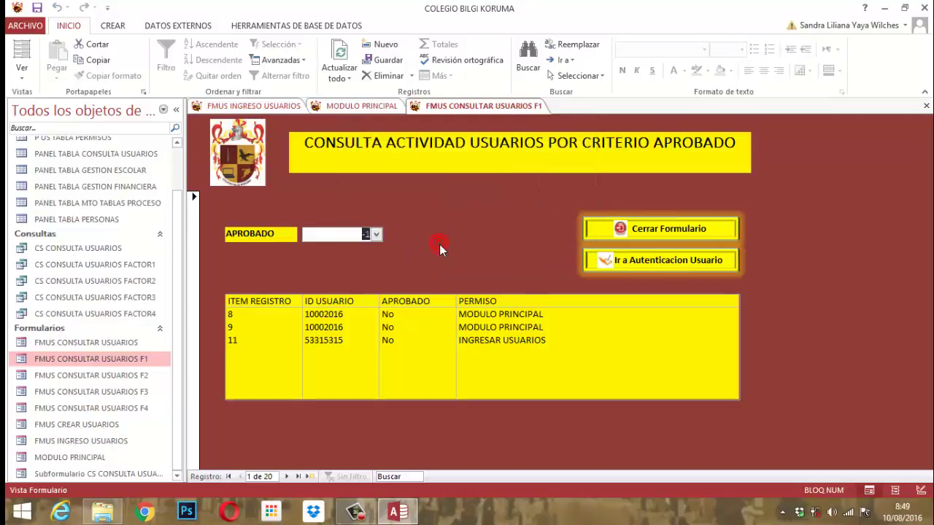
pyautogui.click(376, 233)
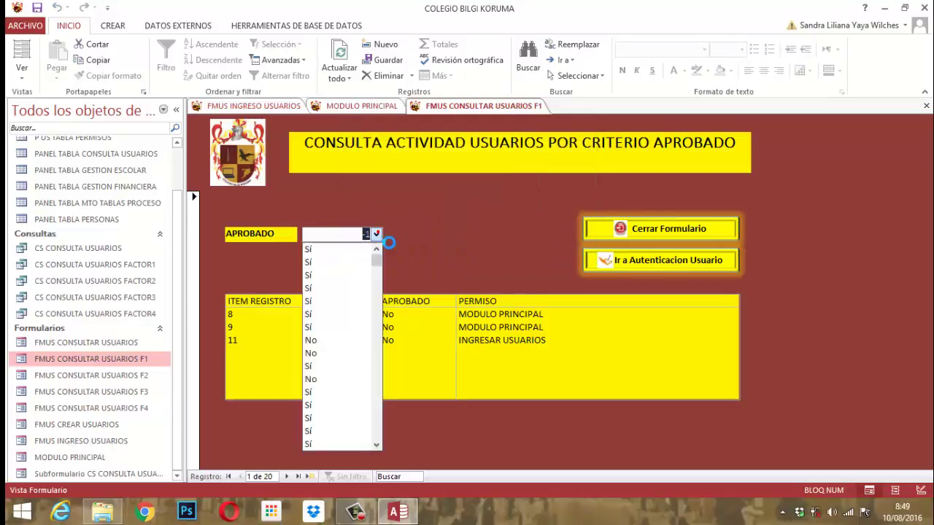
pyautogui.click(321, 301)
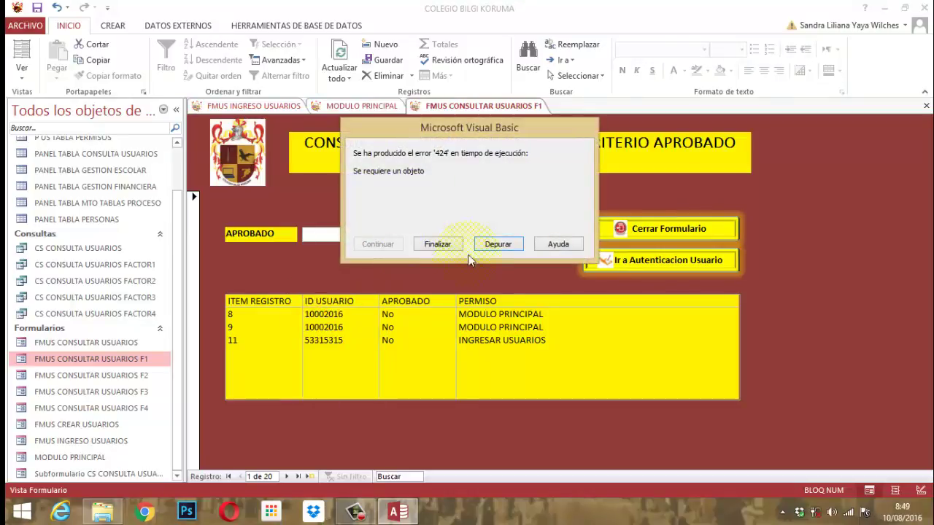
# Step: Debug the runtime error and delete the APROBADO_AfterUpdate procedure containing Lista14.Requery from the form's code
pyautogui.click(496, 244)
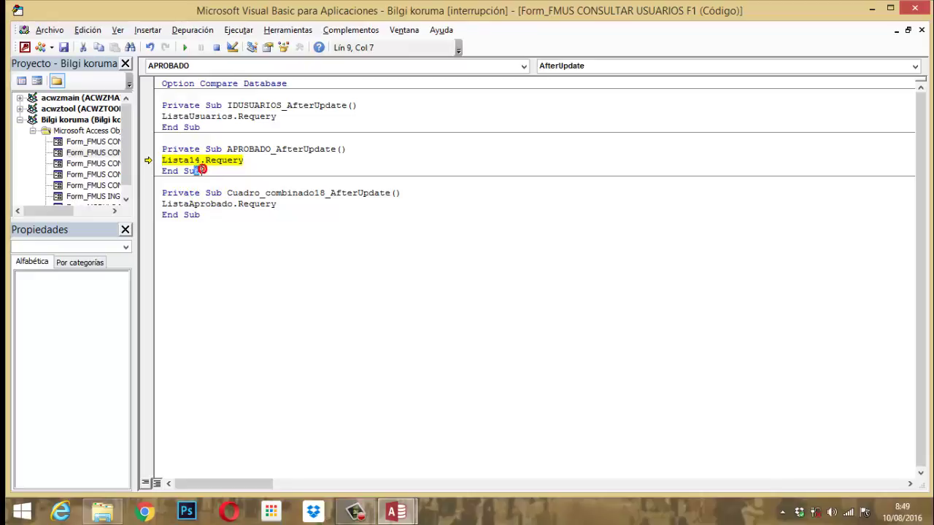
pyautogui.moveTo(202, 169); pyautogui.dragTo(172, 148)
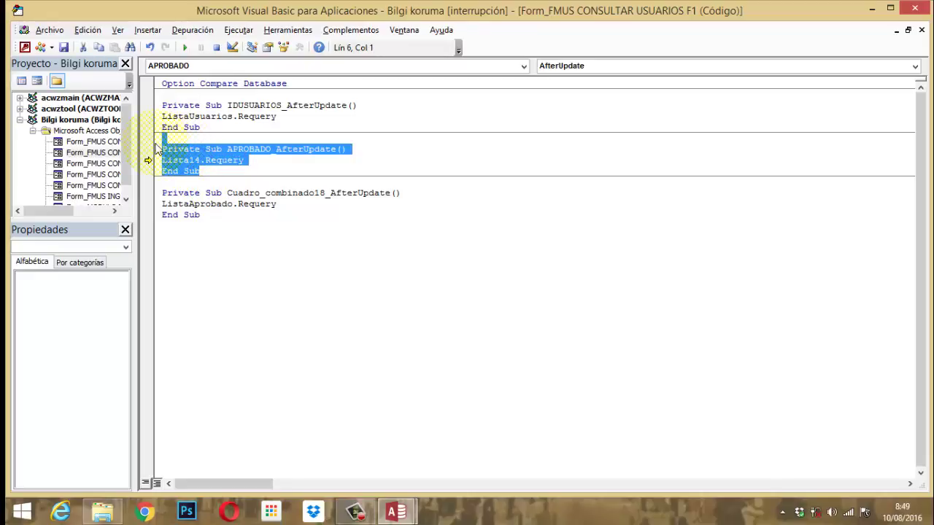
pyautogui.press('Delete')
pyautogui.click(437, 310)
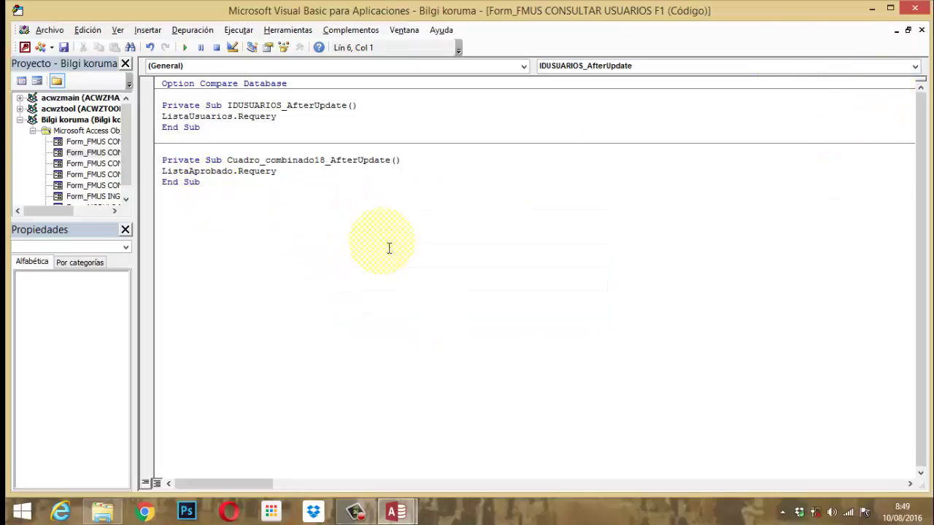
# Step: Delete the Cuadro_combinado18_AfterUpdate procedure, save the form's code and close the Visual Basic editor
pyautogui.moveTo(201, 184); pyautogui.dragTo(163, 160)
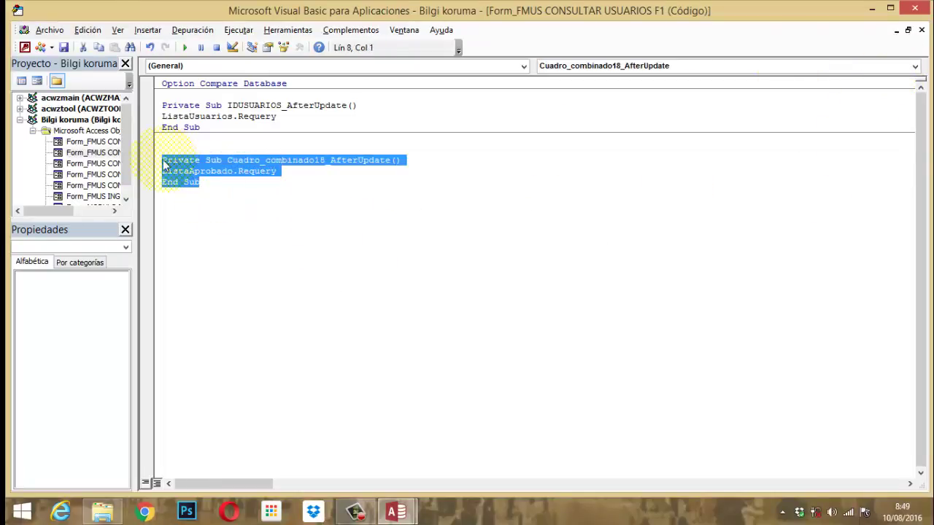
pyautogui.press('Delete')
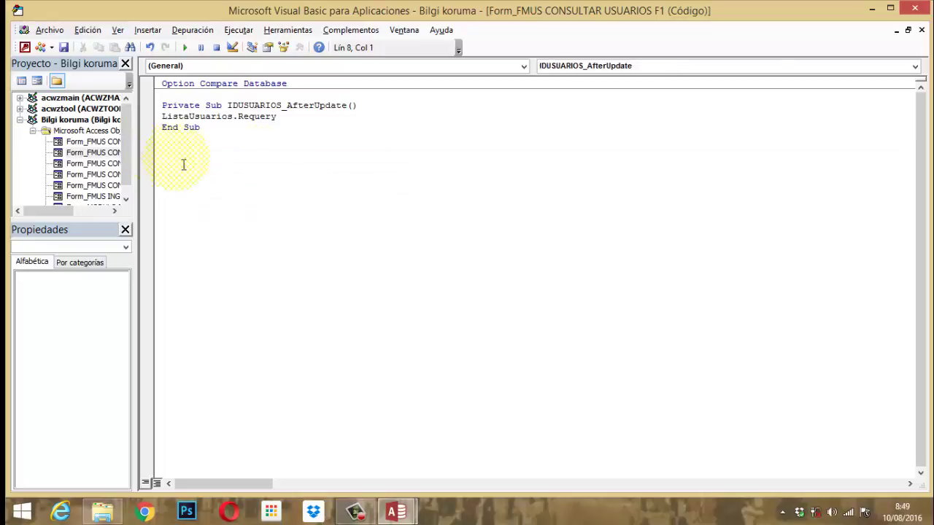
pyautogui.click(64, 47)
pyautogui.click(913, 9)
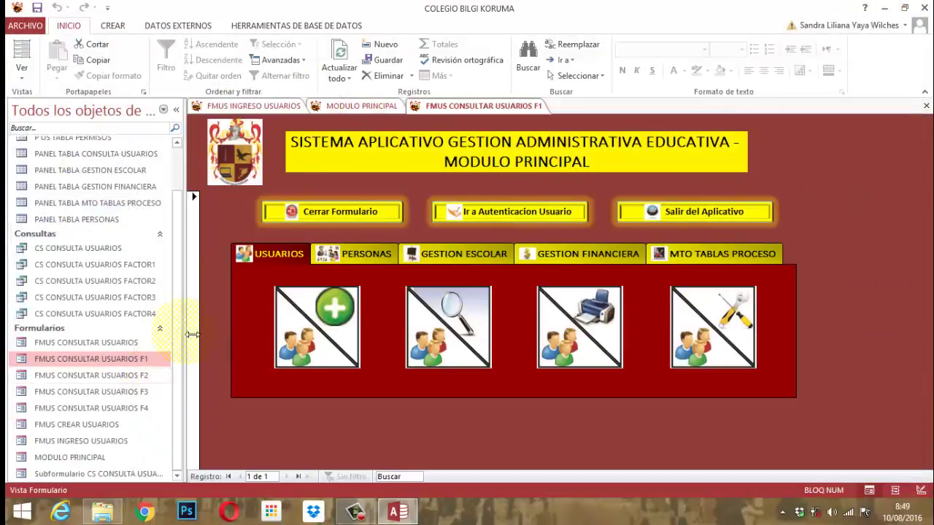
# Step: Close the form FMUS CONSULTAR USUARIOS F1 and reopen it in Design view
pyautogui.click(471, 108)
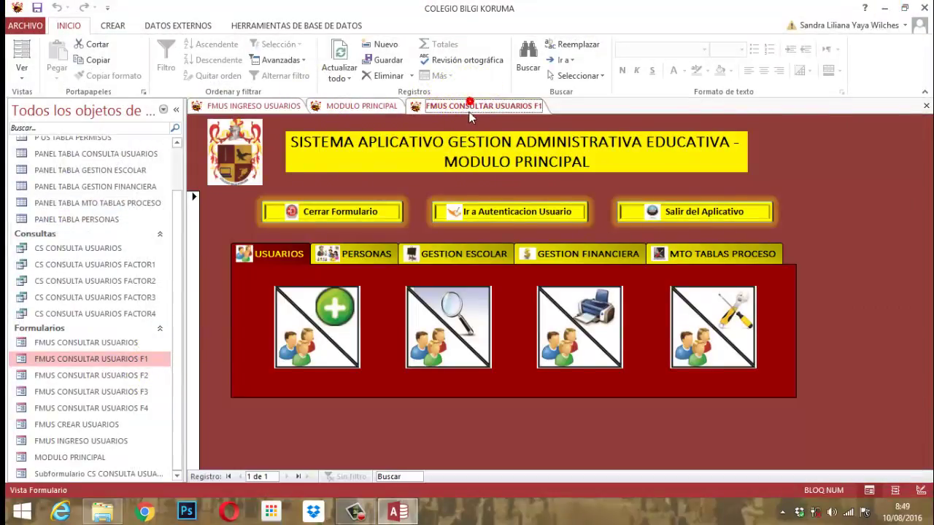
pyautogui.rightClick(471, 108)
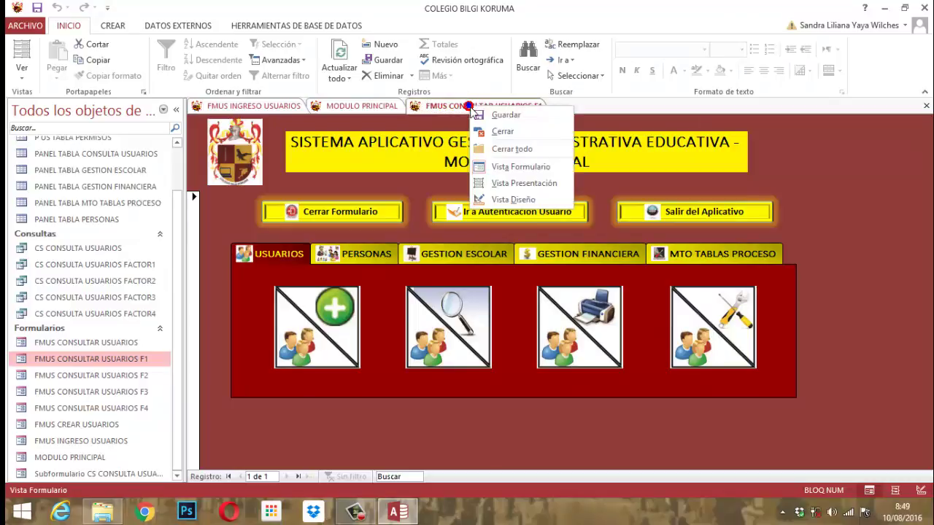
pyautogui.click(504, 133)
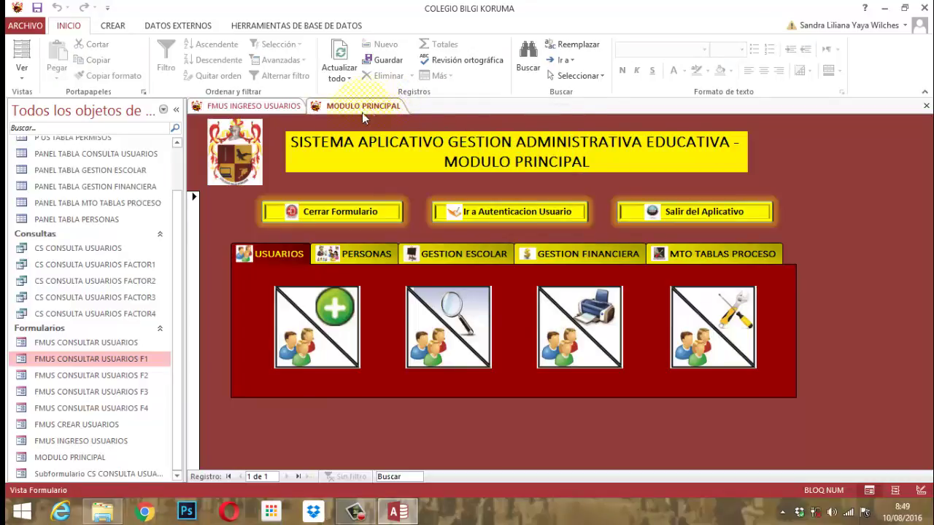
pyautogui.click(98, 358)
pyautogui.rightClick(103, 361)
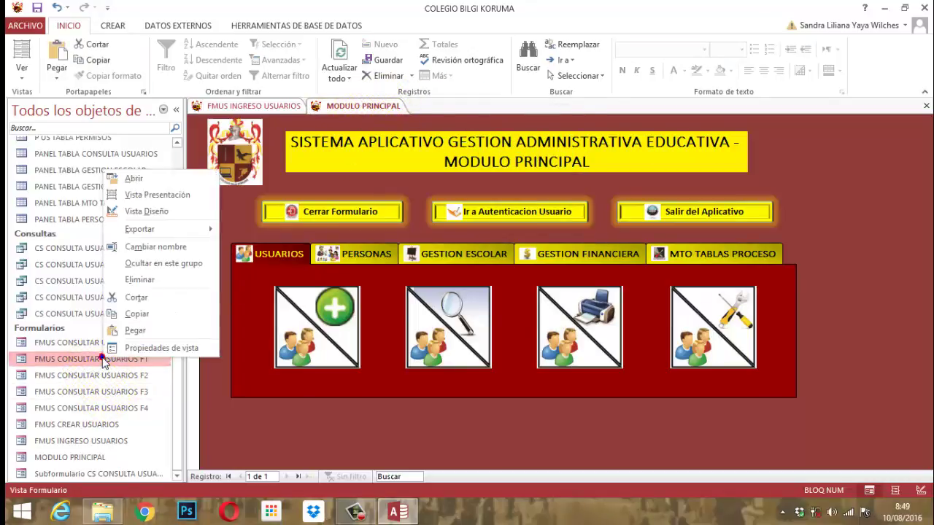
pyautogui.click(138, 212)
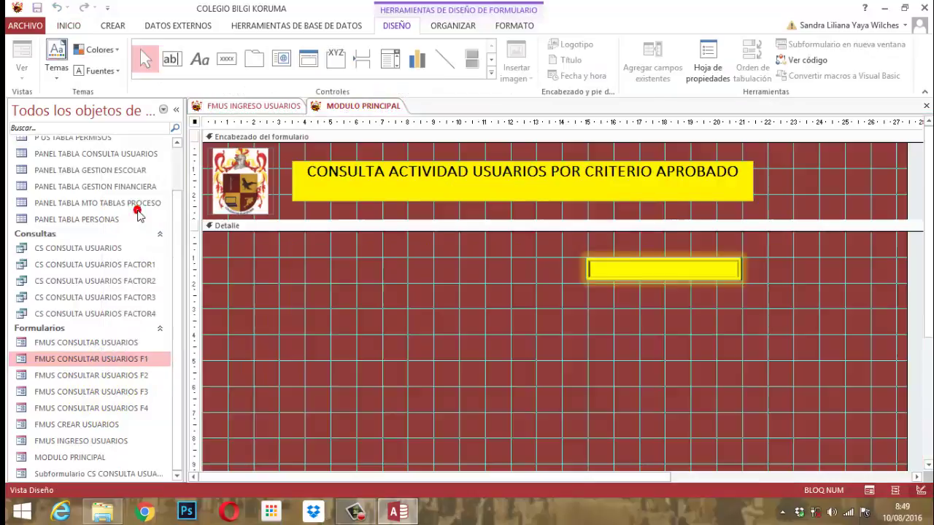
# Step: Check the name property of the combo box beside the APROBADO label, and close the property sheet
pyautogui.click(348, 279)
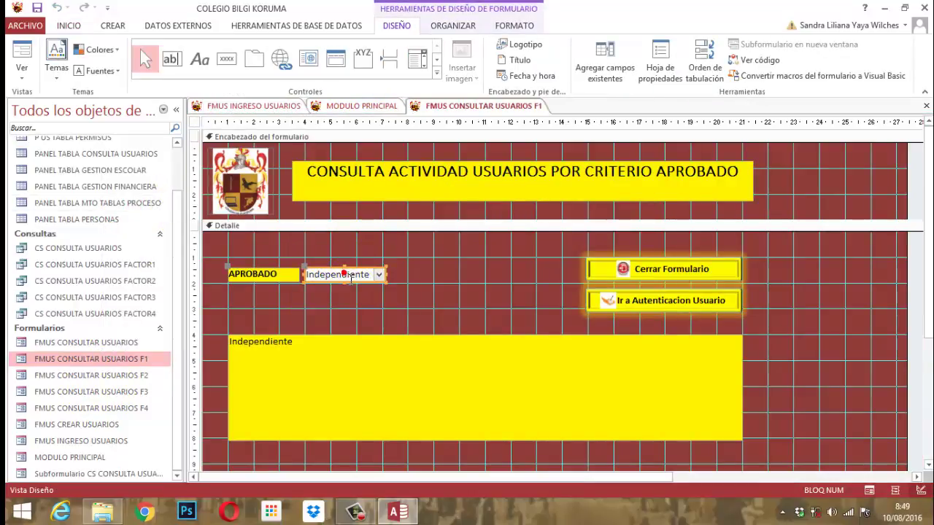
pyautogui.click(332, 373)
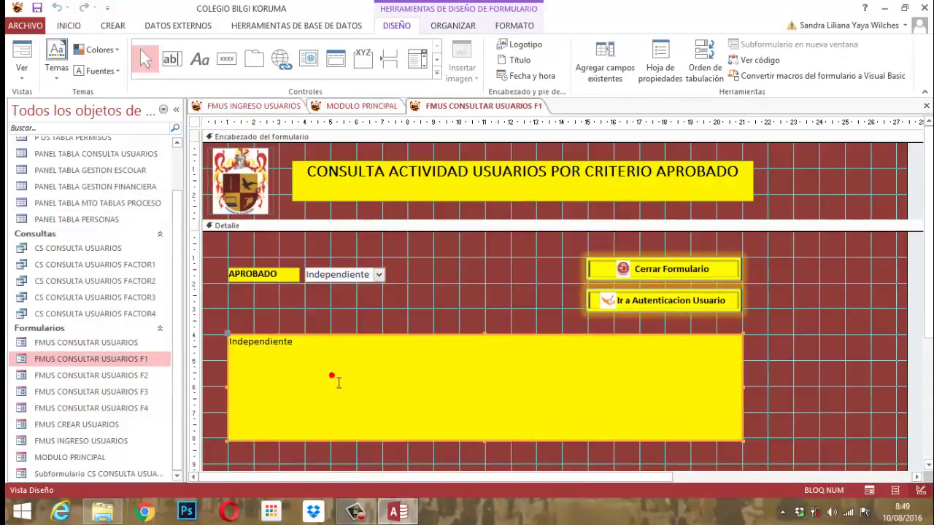
pyautogui.click(338, 283)
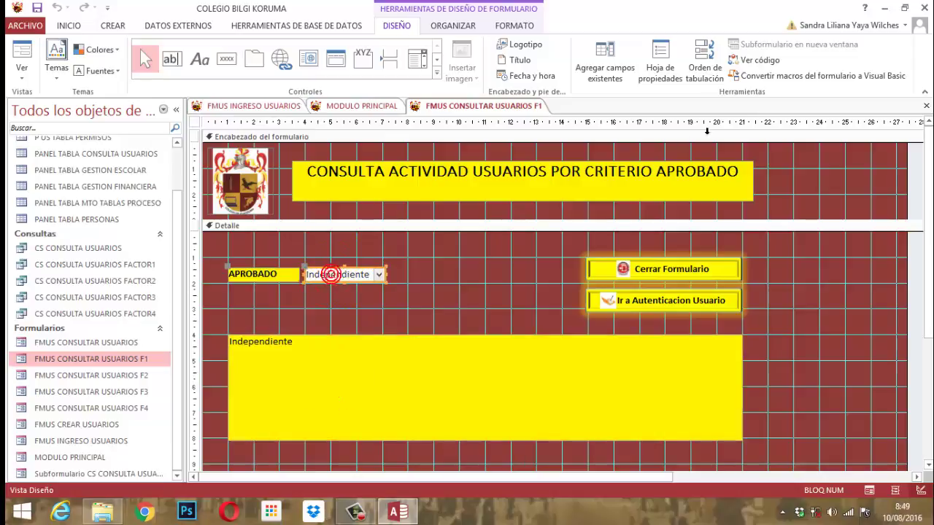
pyautogui.click(656, 67)
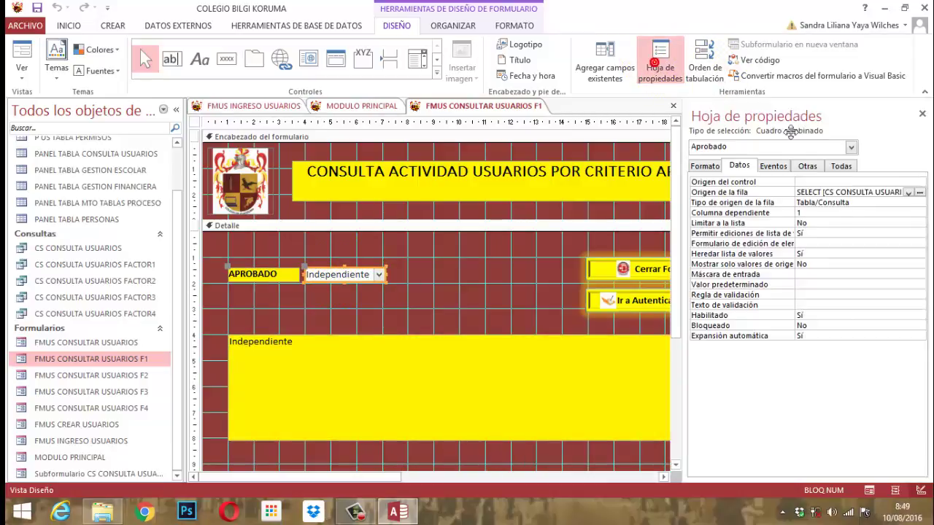
pyautogui.click(808, 166)
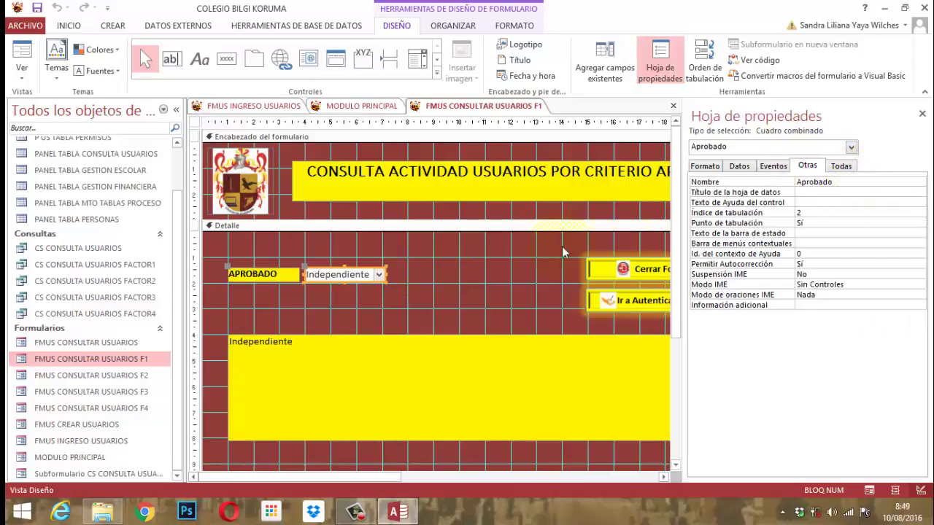
pyautogui.click(921, 113)
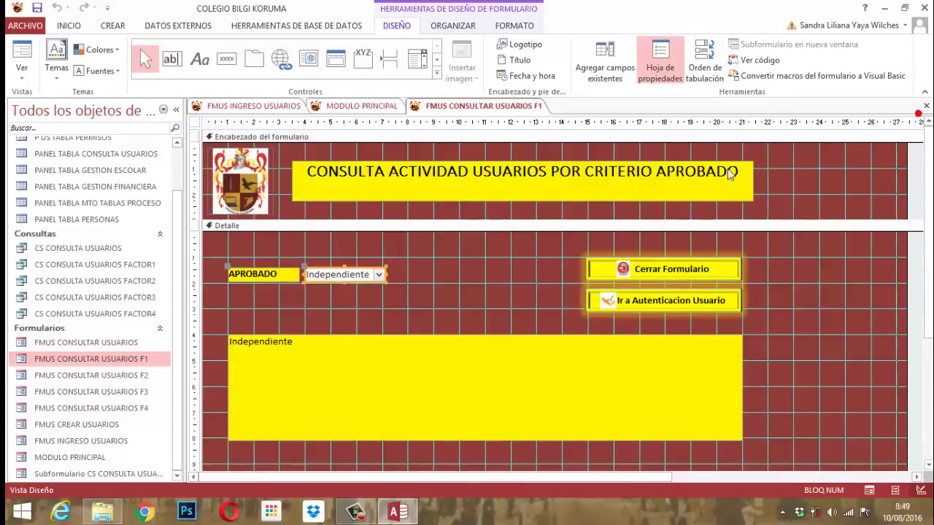
# Step: Check the name property of the list box below the combo box, and close the property sheet
pyautogui.click(406, 351)
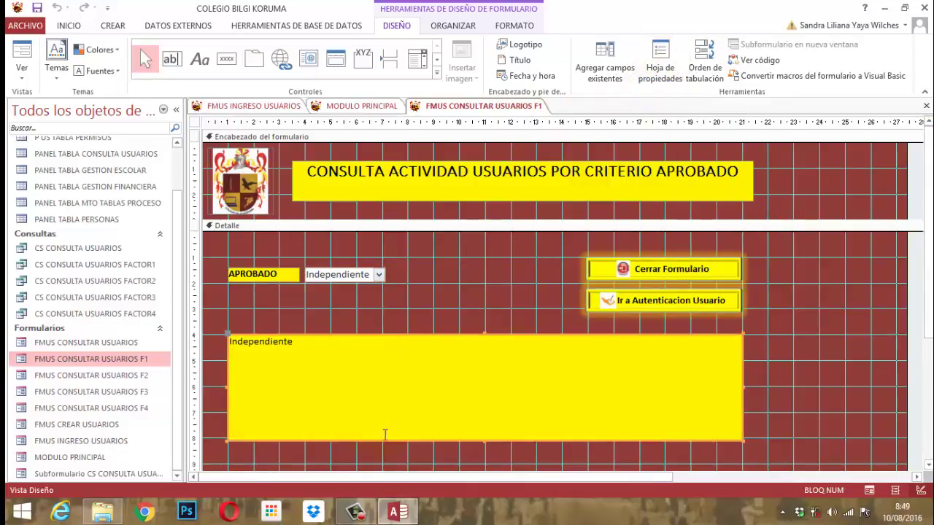
pyautogui.click(658, 60)
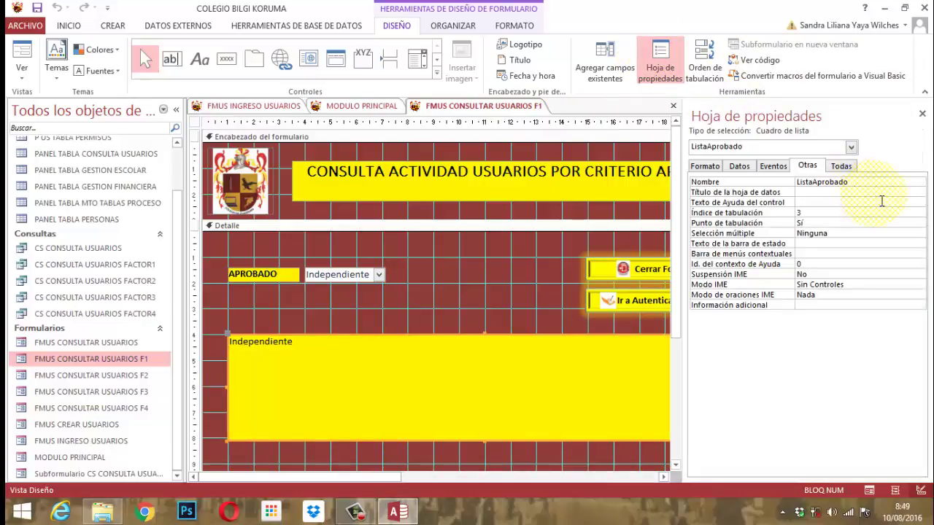
pyautogui.click(829, 194)
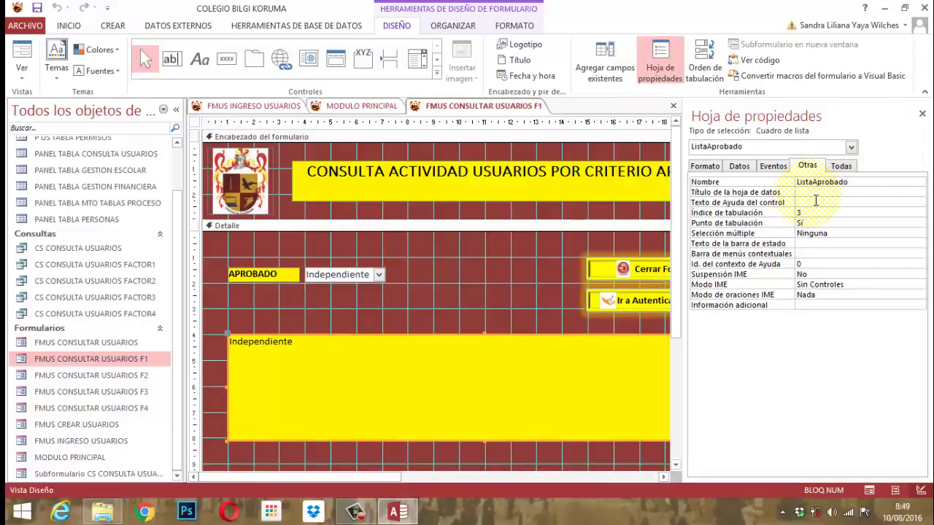
pyautogui.click(922, 114)
pyautogui.click(469, 390)
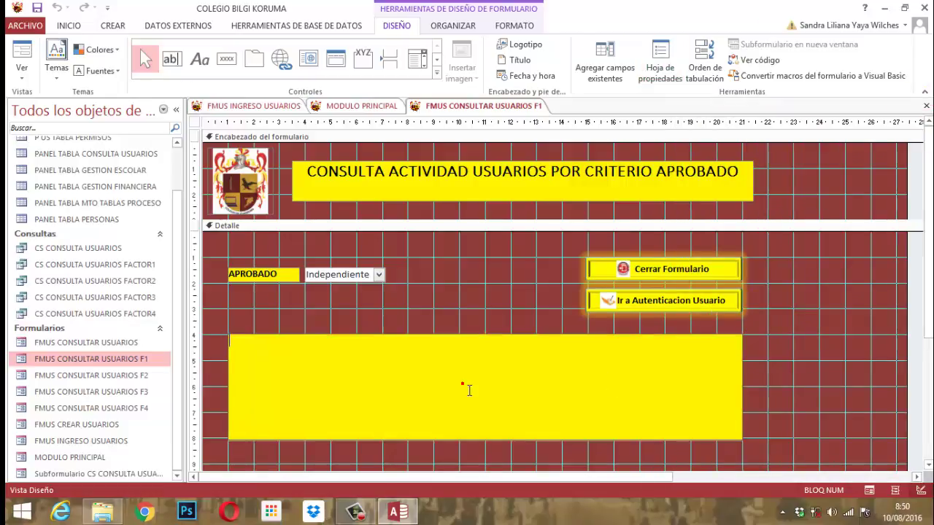
pyautogui.click(466, 305)
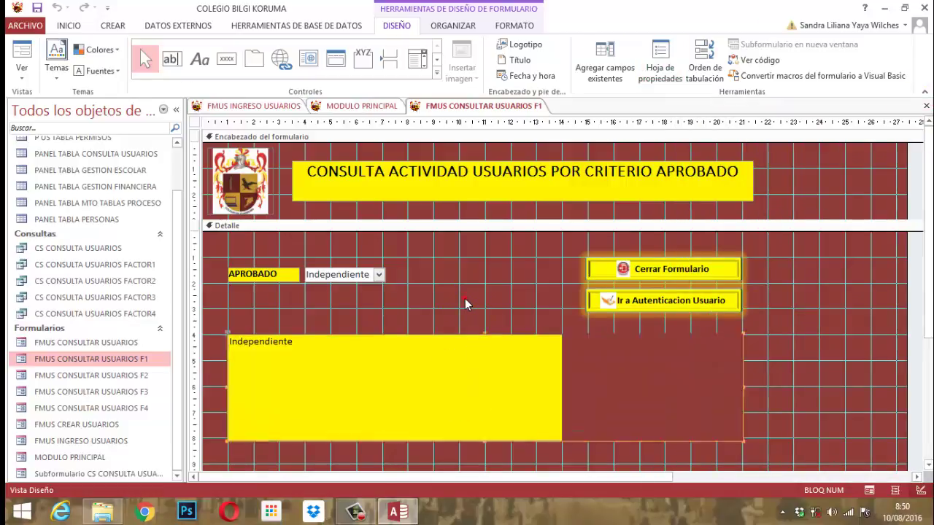
# Step: Open the row source query of the results list box ListaAprobado in the query builder
pyautogui.click(460, 345)
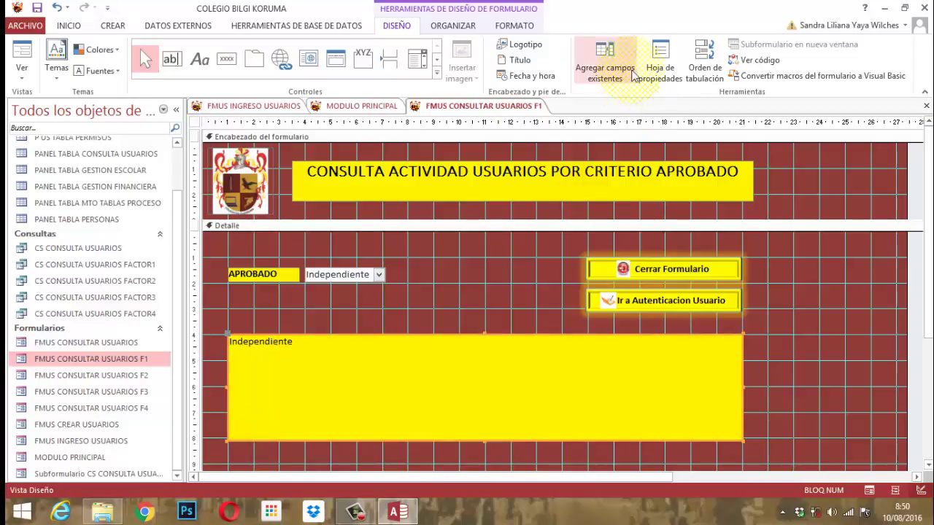
pyautogui.click(659, 66)
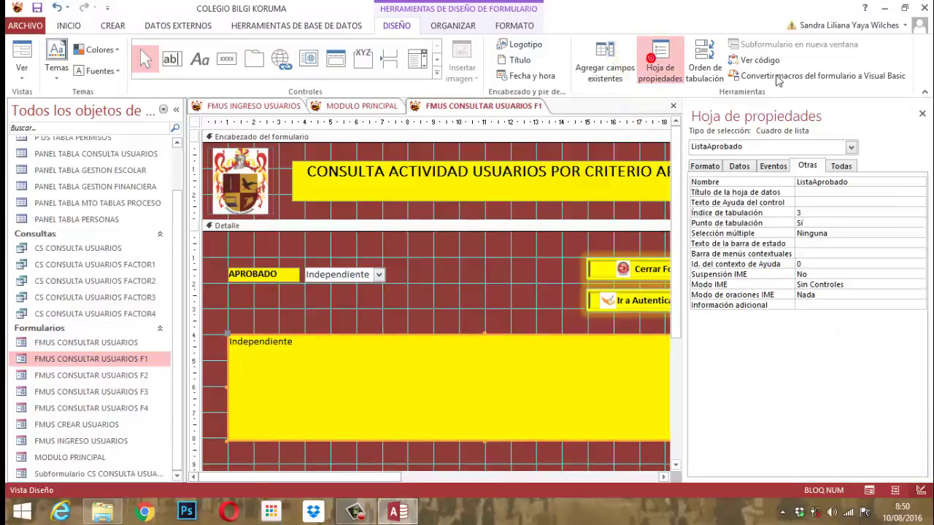
pyautogui.click(750, 168)
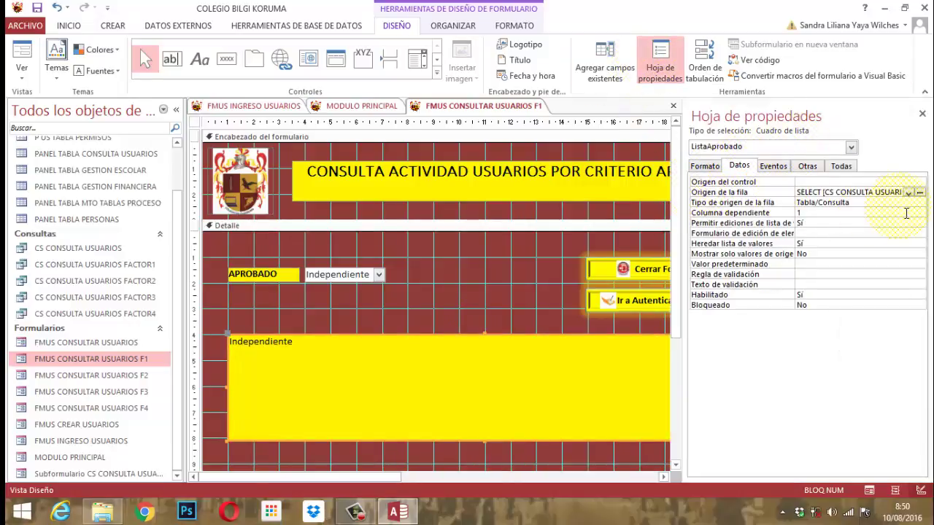
pyautogui.click(920, 193)
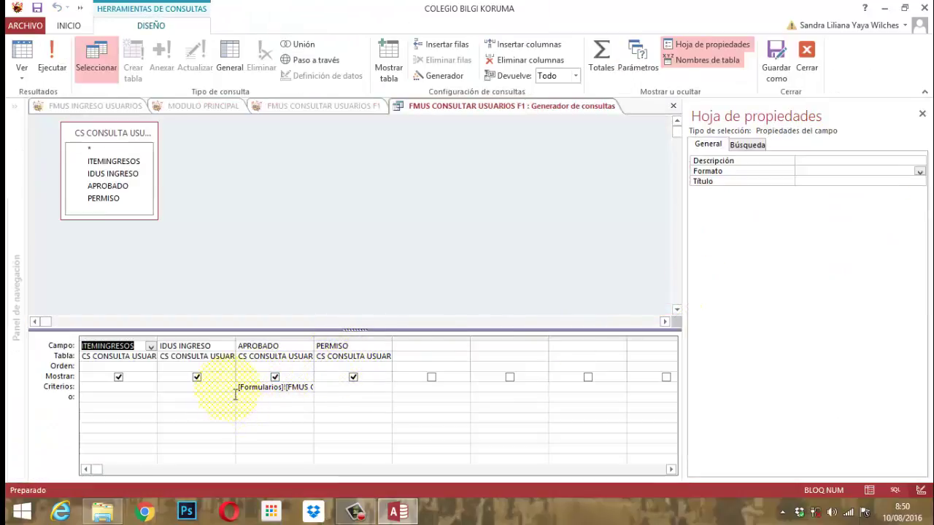
# Step: Read through the full criterion expression under the APROBADO field of the list box query
pyautogui.click(287, 396)
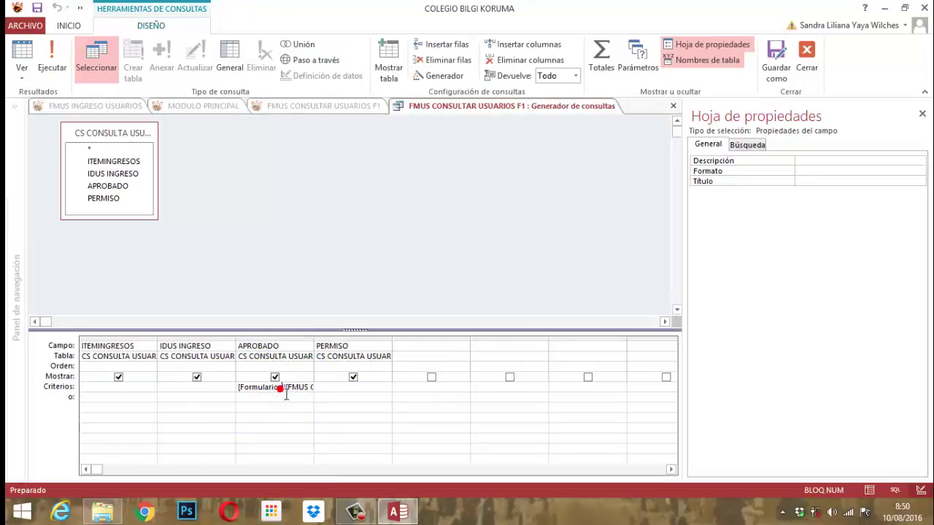
pyautogui.doubleClick(285, 388)
pyautogui.click(281, 391)
pyautogui.click(365, 417)
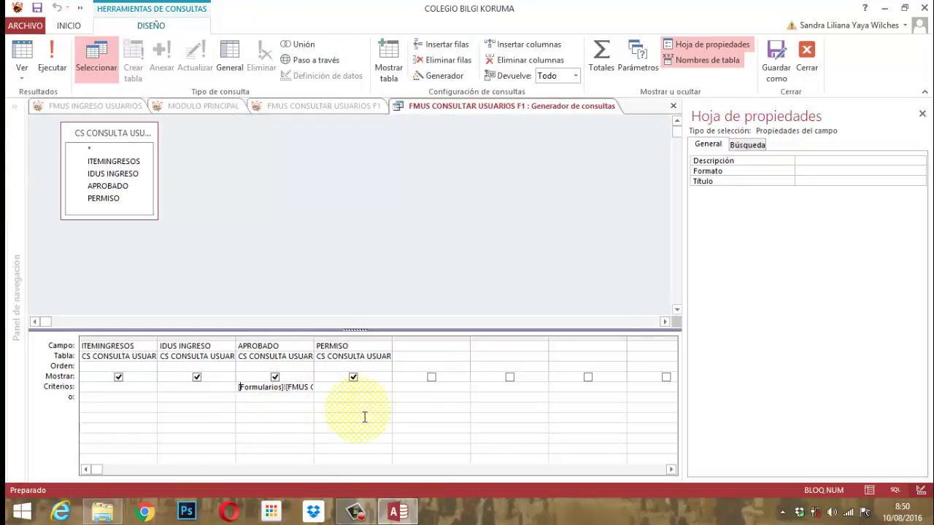
pyautogui.press('Right')
pyautogui.press('Right')
pyautogui.press('Right')
pyautogui.press('Right')
pyautogui.press('Right')
pyautogui.press('Right')
pyautogui.press('Right')
pyautogui.press('Right')
pyautogui.press('Right')
pyautogui.press('Right')
pyautogui.press('Right')
pyautogui.press('Right')
pyautogui.press('Right')
pyautogui.press('Right')
pyautogui.press('Right')
pyautogui.press('Right')
pyautogui.press('Right')
pyautogui.press('Right')
pyautogui.press('Right')
pyautogui.press('Right')
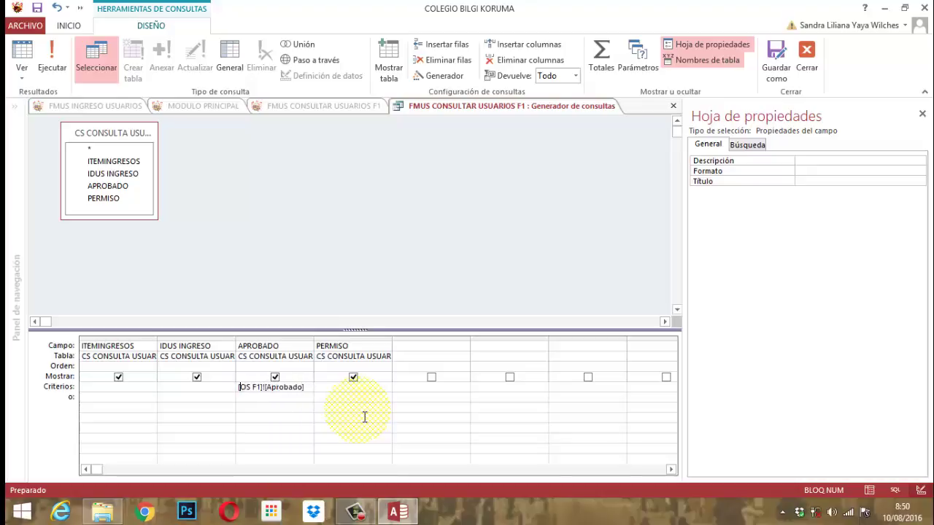
# Step: Delete the existing criterion expression under the APROBADO field
pyautogui.press('Delete')
pyautogui.press('Delete')
pyautogui.press('Delete')
pyautogui.press('Delete')
pyautogui.press('Delete')
pyautogui.press('Delete')
pyautogui.press('Delete')
pyautogui.press('Delete')
pyautogui.press('Delete')
pyautogui.press('Delete')
pyautogui.press('Delete')
pyautogui.press('Delete')
pyautogui.press('Delete')
pyautogui.press('Delete')
pyautogui.press('Delete')
# Step: Build the APROBADO criterion in the Expression Builder as Formularios![FMUS CONSULTAR USUARIOS F1]![Aprobado]
pyautogui.click(441, 80)
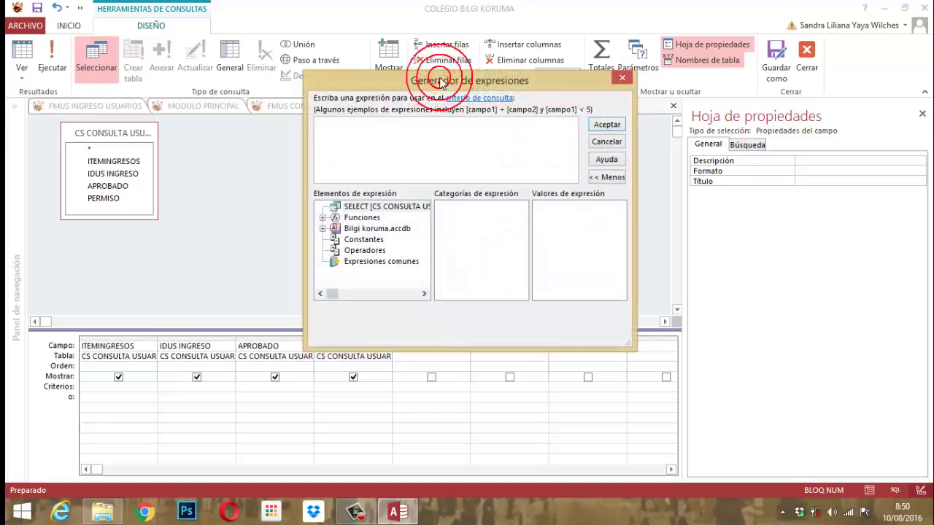
pyautogui.click(323, 228)
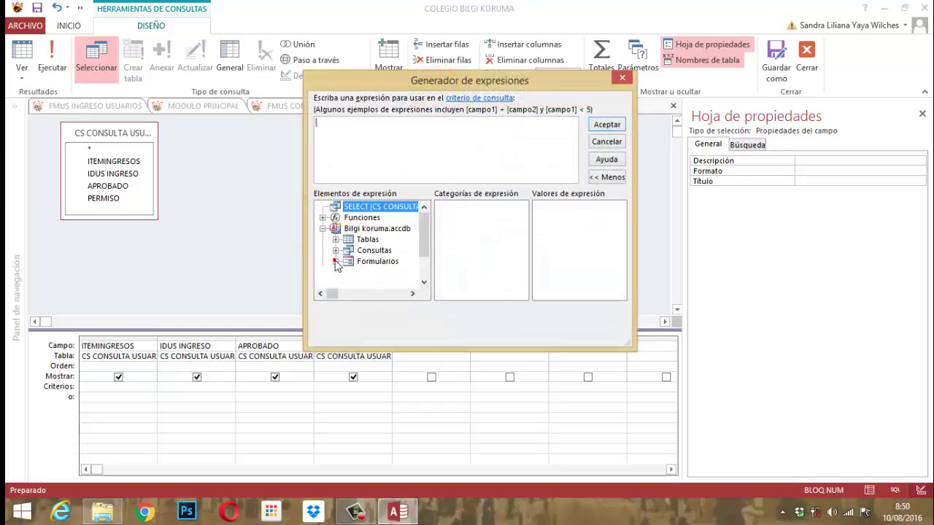
pyautogui.click(335, 261)
pyautogui.click(345, 272)
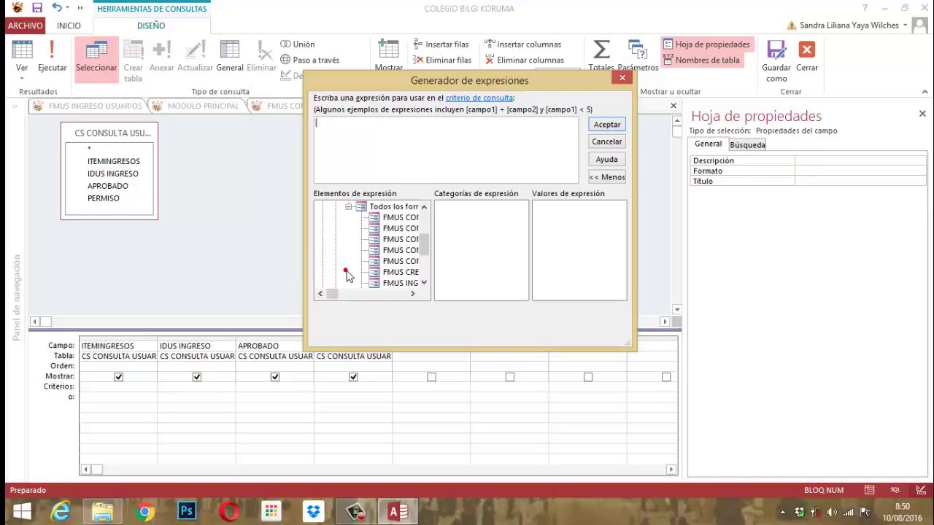
pyautogui.click(412, 293)
pyautogui.click(412, 294)
pyautogui.click(412, 293)
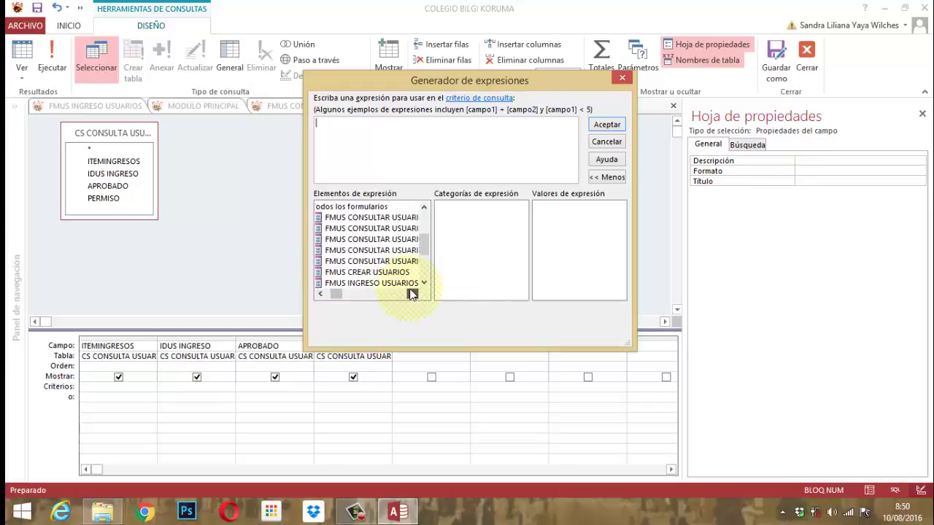
pyautogui.click(412, 293)
pyautogui.click(412, 293)
pyautogui.click(416, 230)
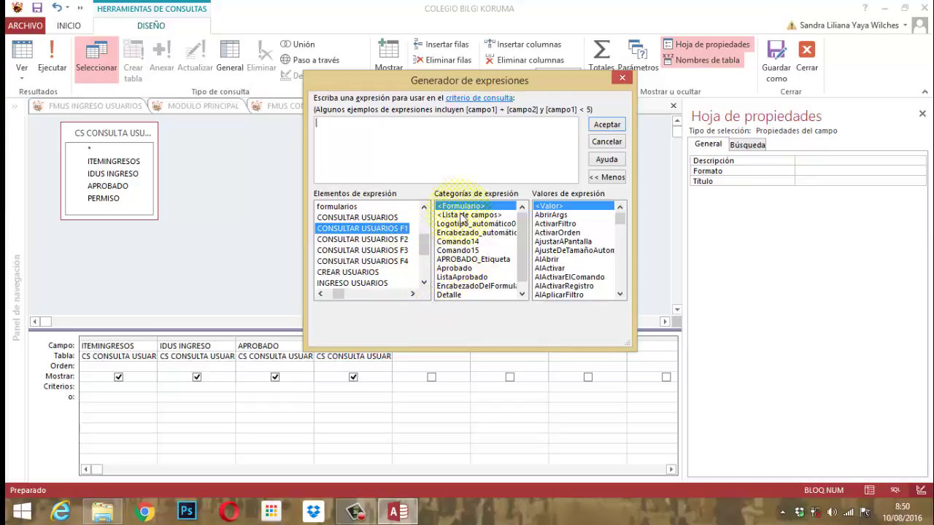
pyautogui.click(448, 269)
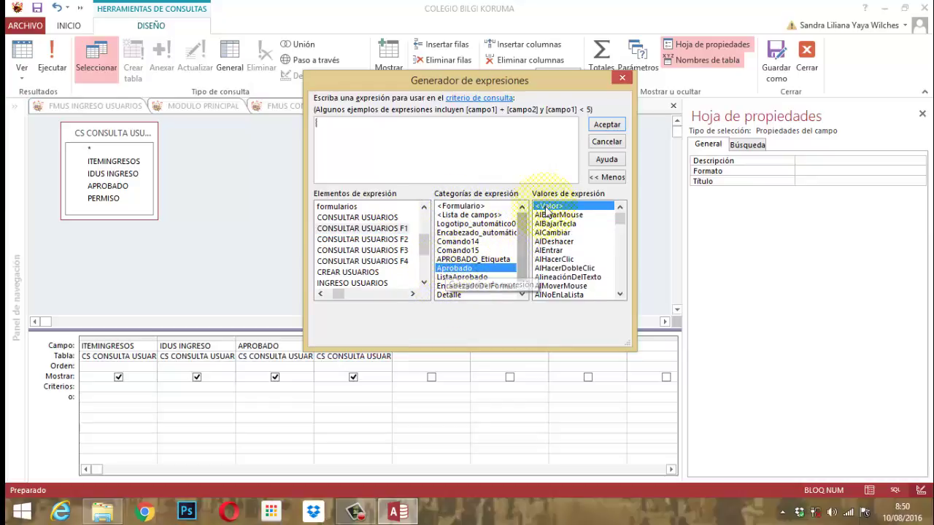
pyautogui.doubleClick(547, 208)
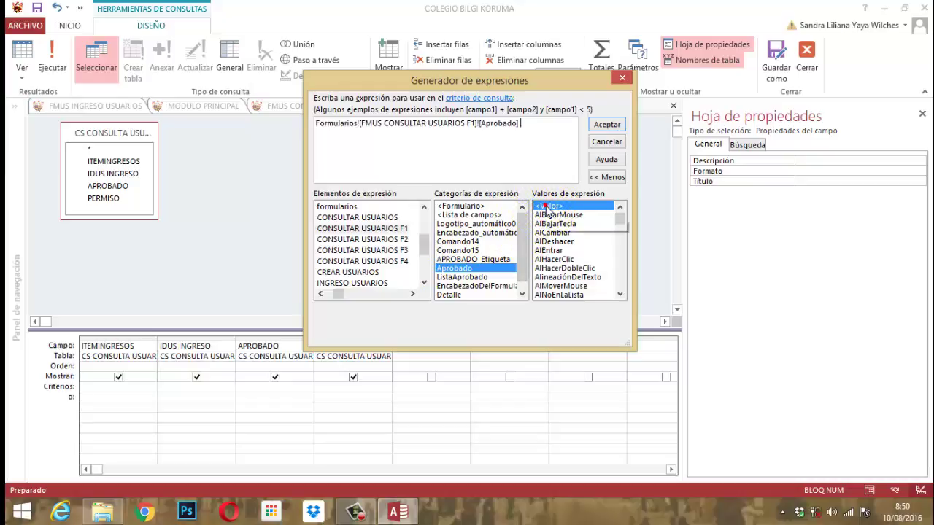
pyautogui.click(606, 124)
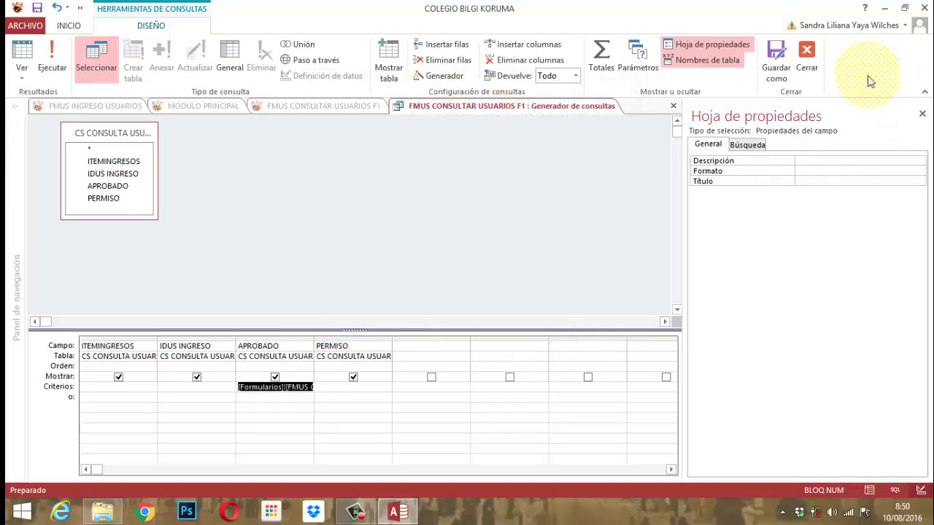
# Step: Close the query builder, saving the changes to the list box's SQL statement, and close the property sheet
pyautogui.click(806, 58)
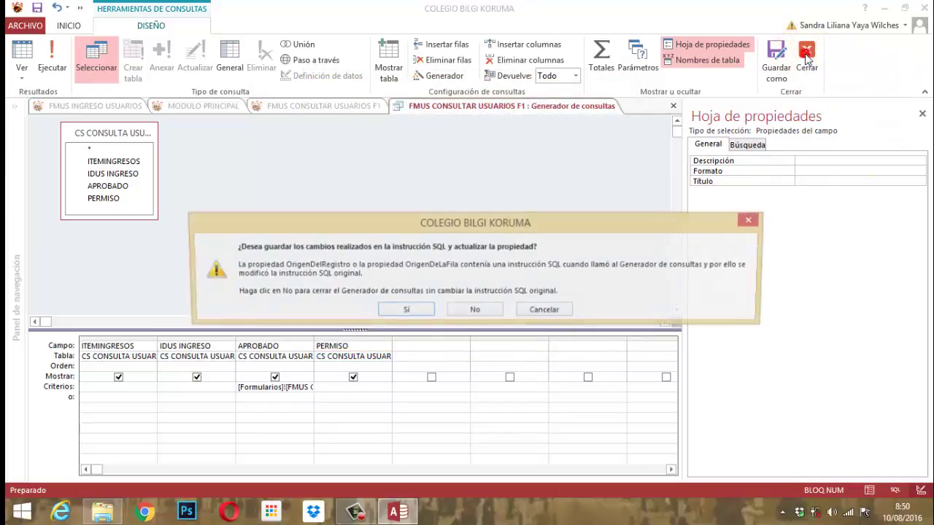
pyautogui.click(403, 311)
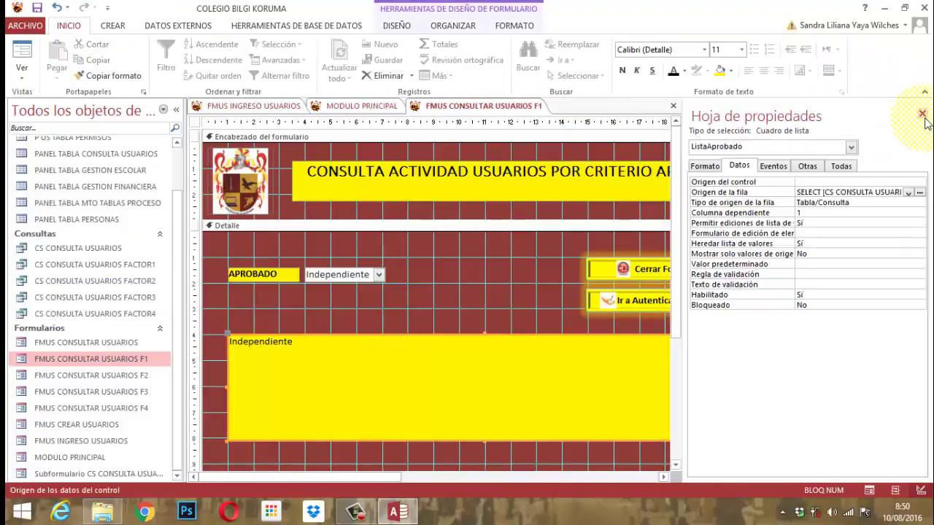
pyautogui.click(921, 115)
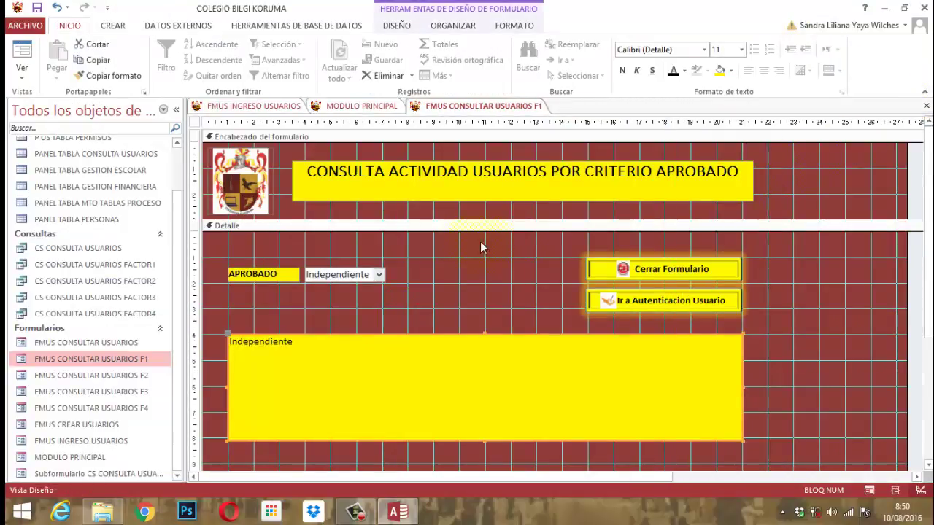
# Step: Create an After Update event procedure for the Aprobado combo box with the code builder
pyautogui.click(347, 285)
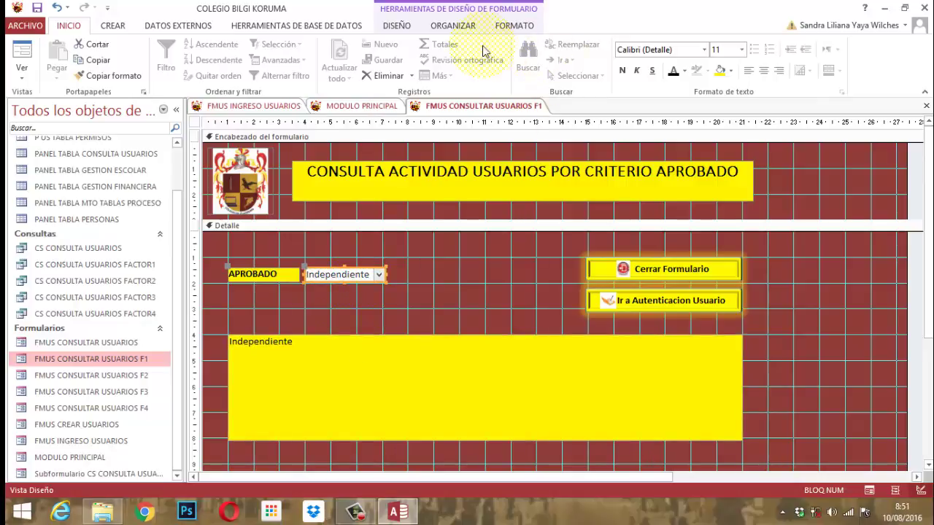
pyautogui.click(394, 27)
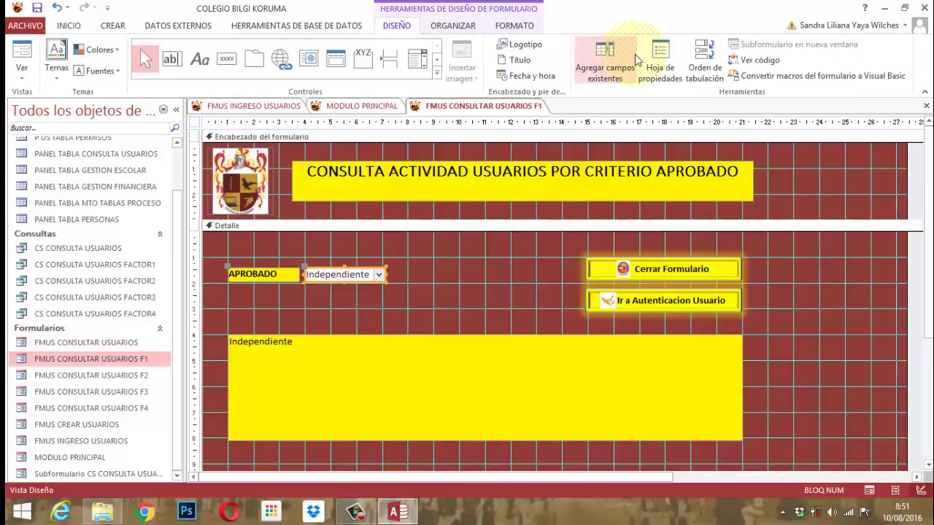
pyautogui.click(660, 64)
pyautogui.click(774, 167)
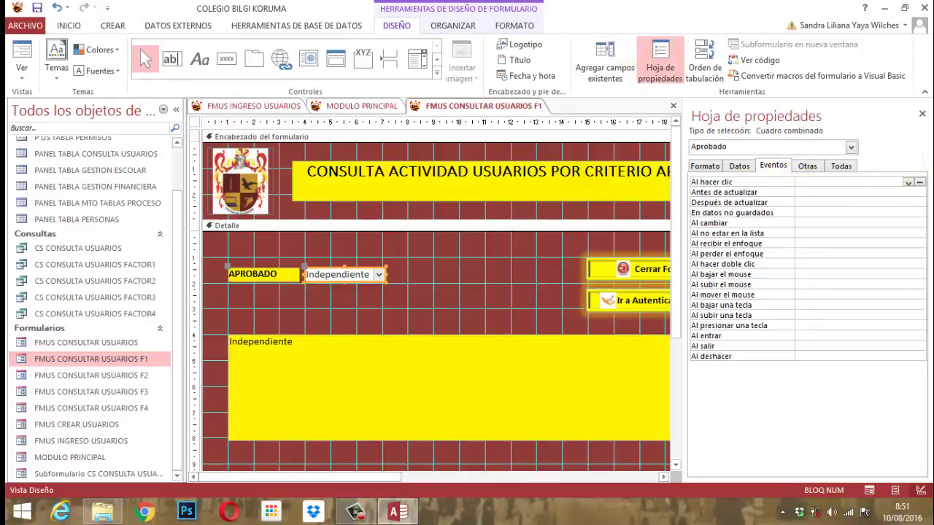
pyautogui.click(817, 203)
pyautogui.click(919, 203)
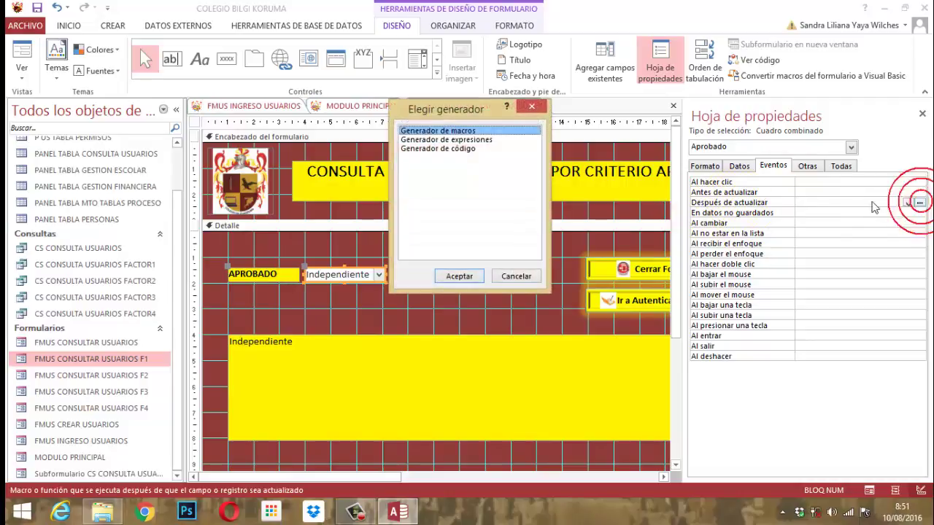
pyautogui.click(417, 148)
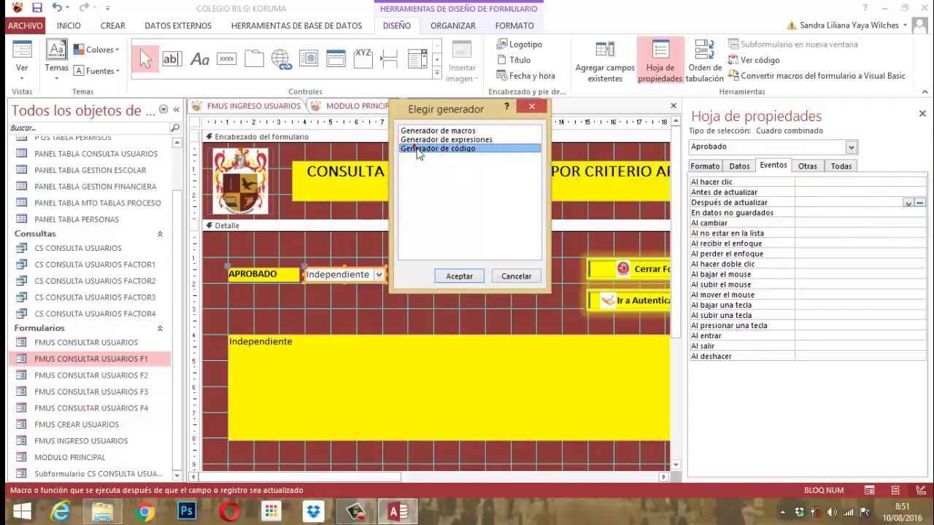
pyautogui.click(457, 275)
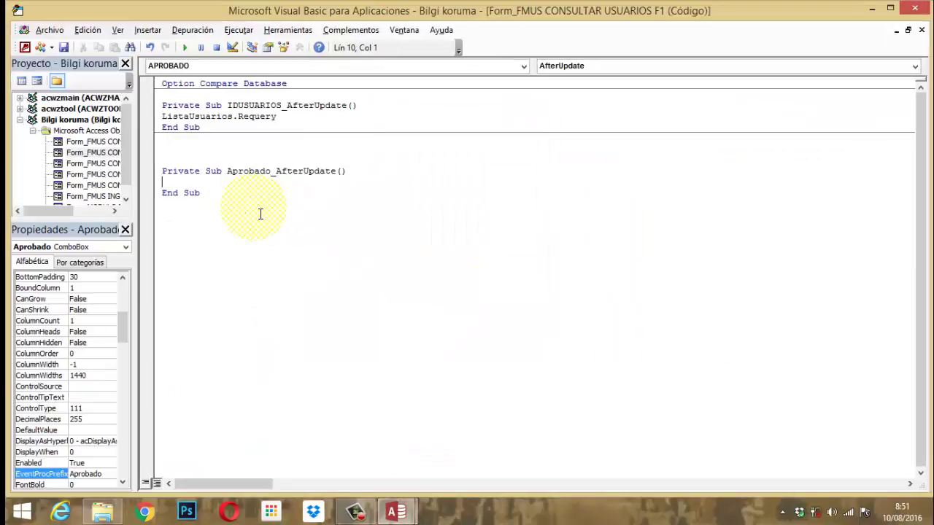
# Step: Enter ListaAprobado.Requery in the Aprobado_AfterUpdate procedure, save the code, and close the Visual Basic editor and the property sheet
pyautogui.write('Lista')
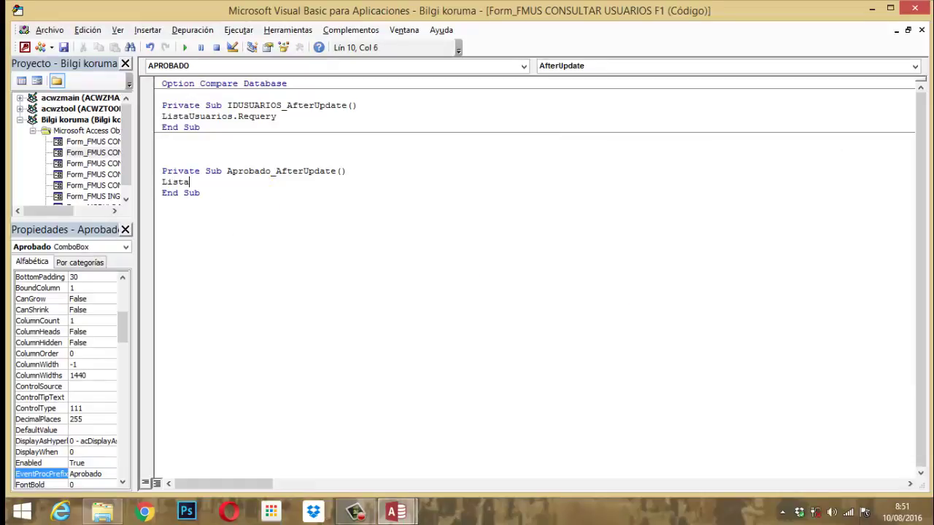
pyautogui.write('Aprobado')
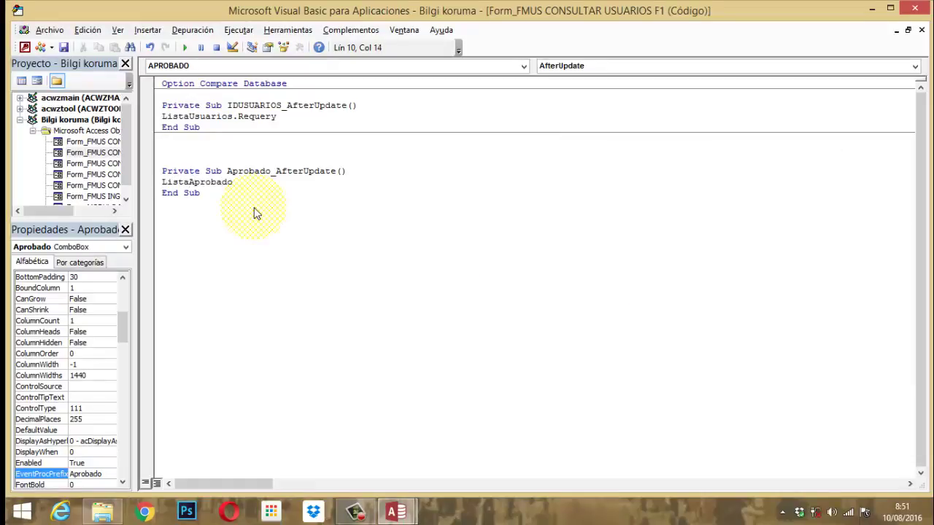
pyautogui.write('.re')
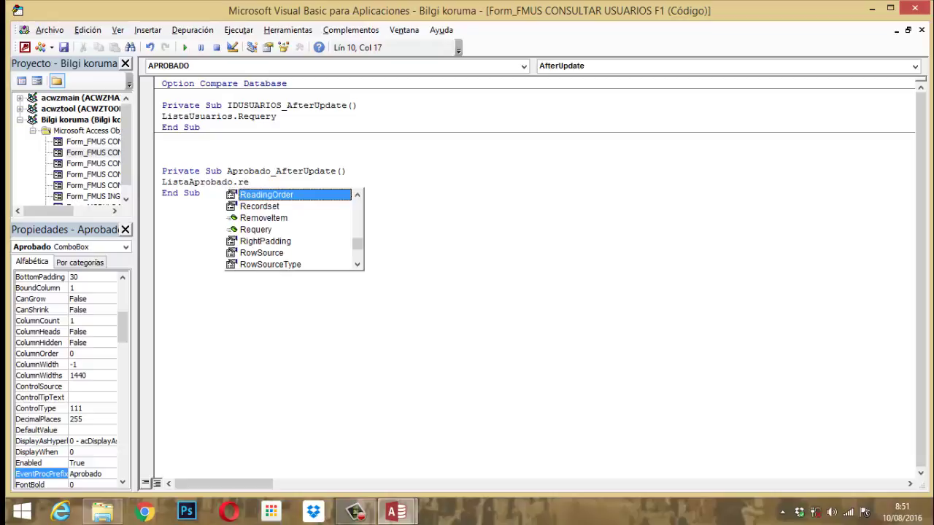
pyautogui.write('query')
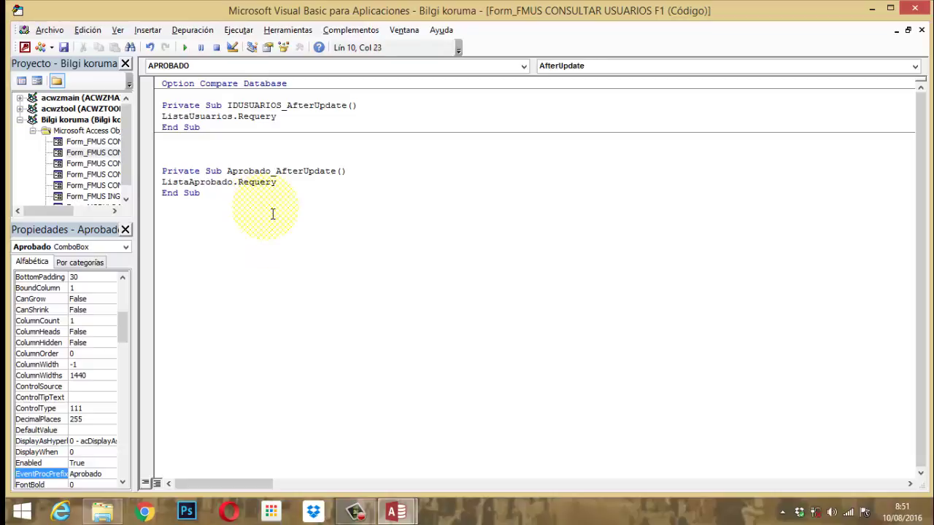
pyautogui.click(63, 47)
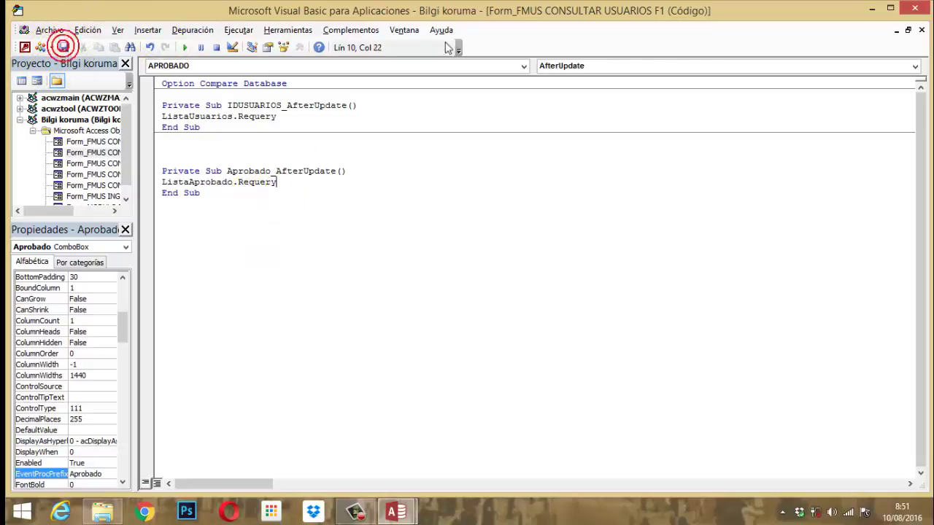
pyautogui.click(913, 9)
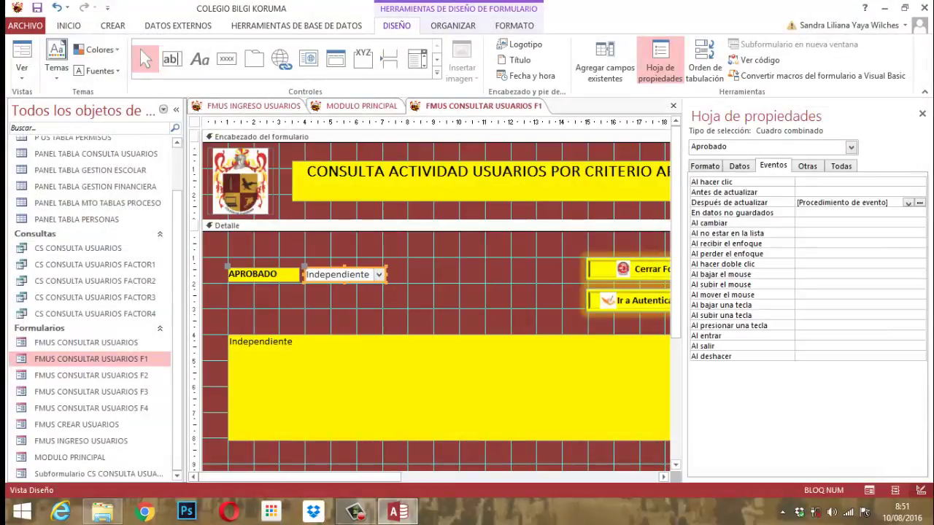
pyautogui.click(921, 115)
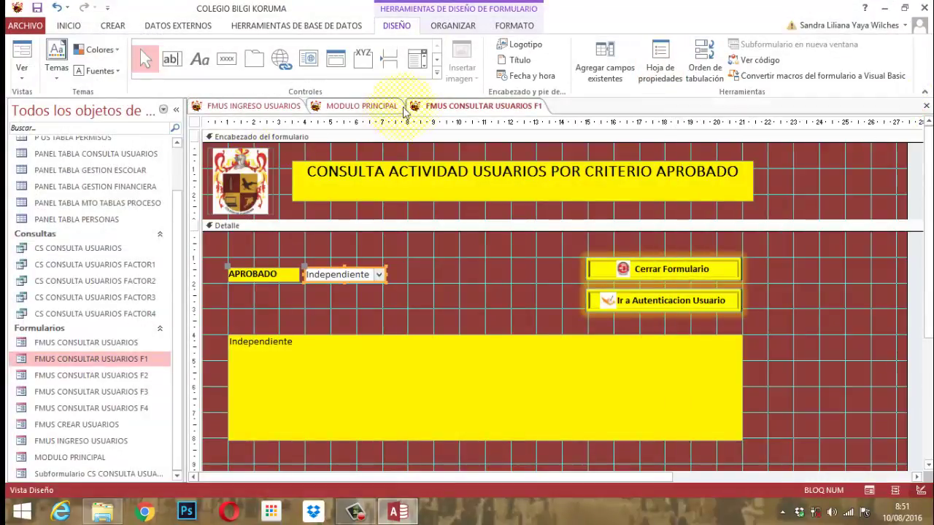
# Step: Display the form FMUS CONSULTAR USUARIOS F1 in Form view
pyautogui.rightClick(462, 108)
pyautogui.click(460, 106)
pyautogui.rightClick(491, 108)
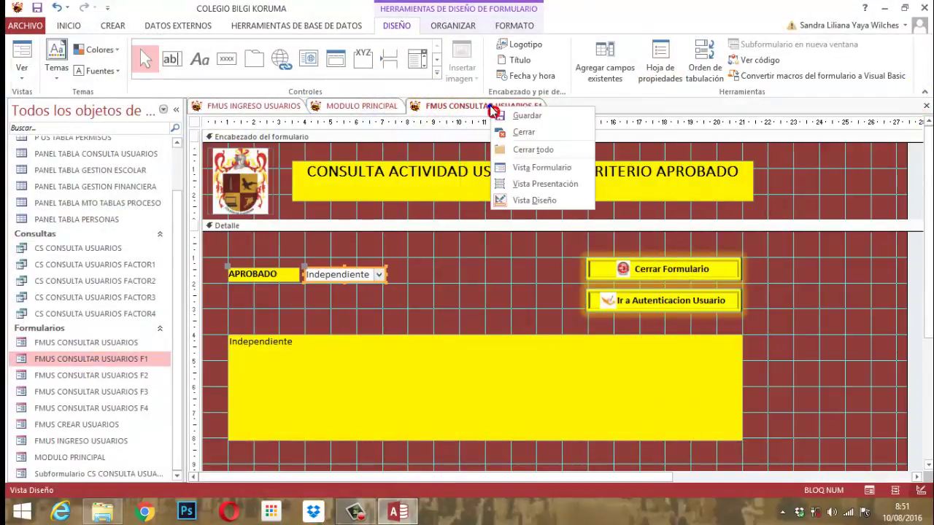
pyautogui.click(526, 168)
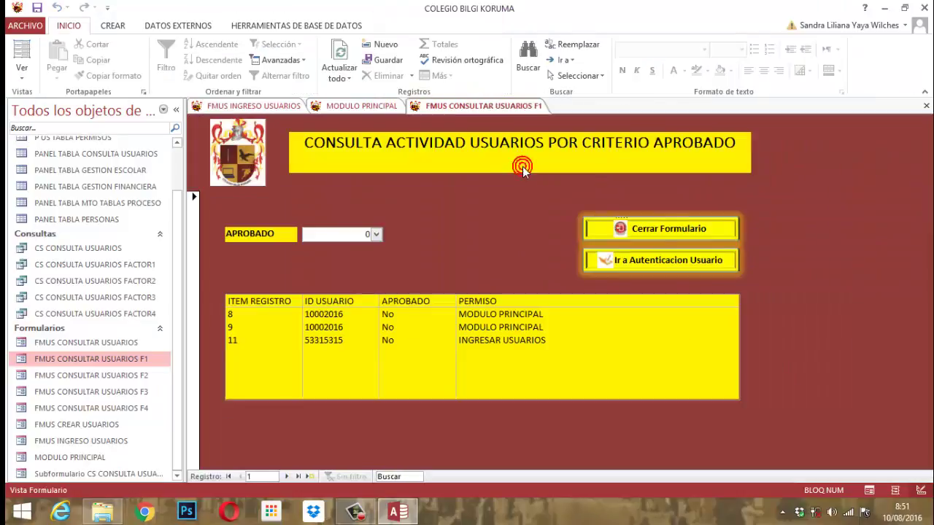
# Step: Test the list box filter by alternately choosing Sí and No in the APROBADO combo box
pyautogui.click(380, 235)
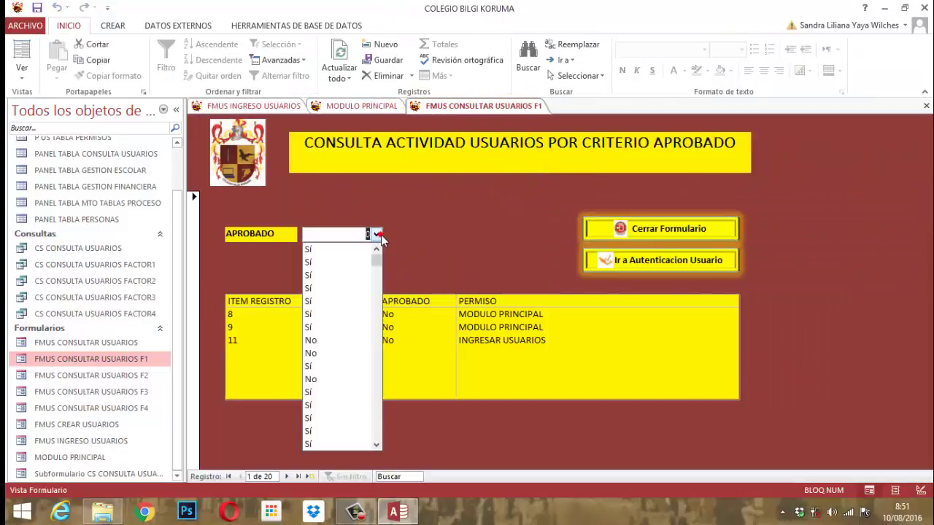
pyautogui.click(307, 302)
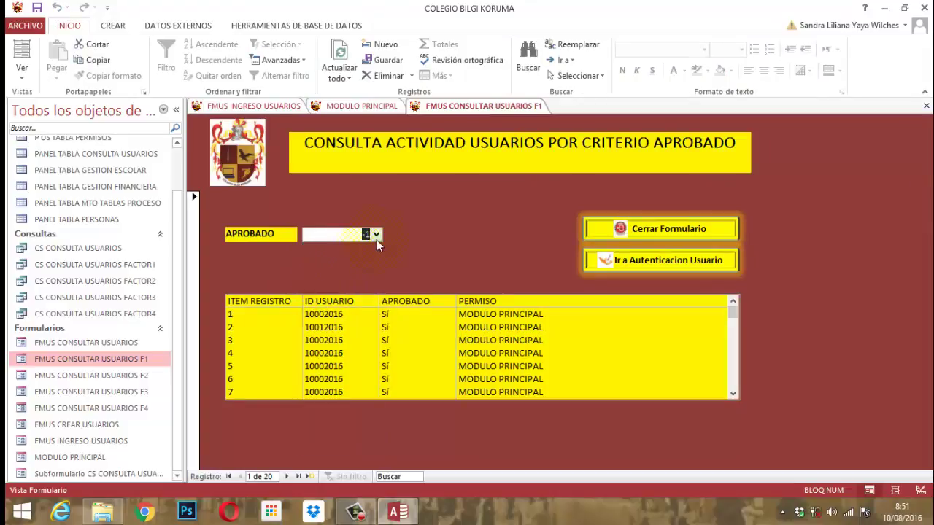
pyautogui.click(376, 238)
pyautogui.click(308, 340)
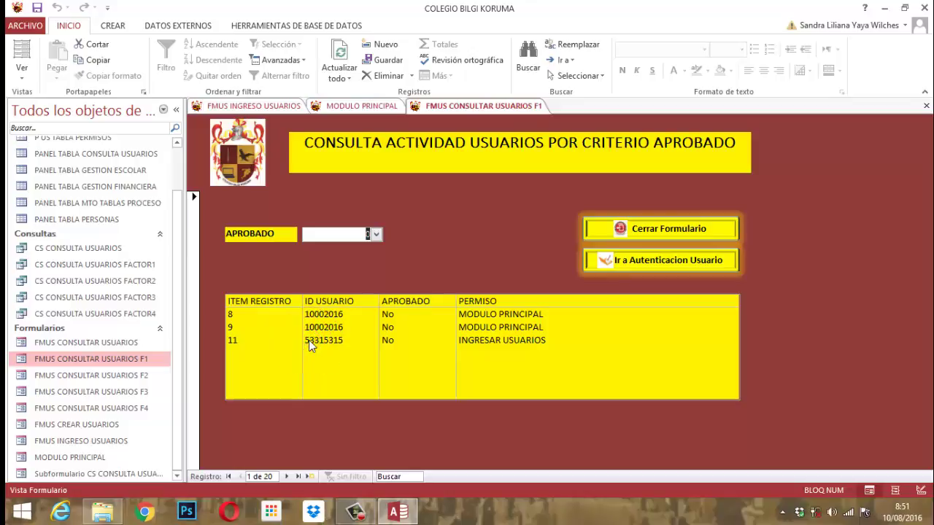
pyautogui.click(376, 234)
pyautogui.click(317, 265)
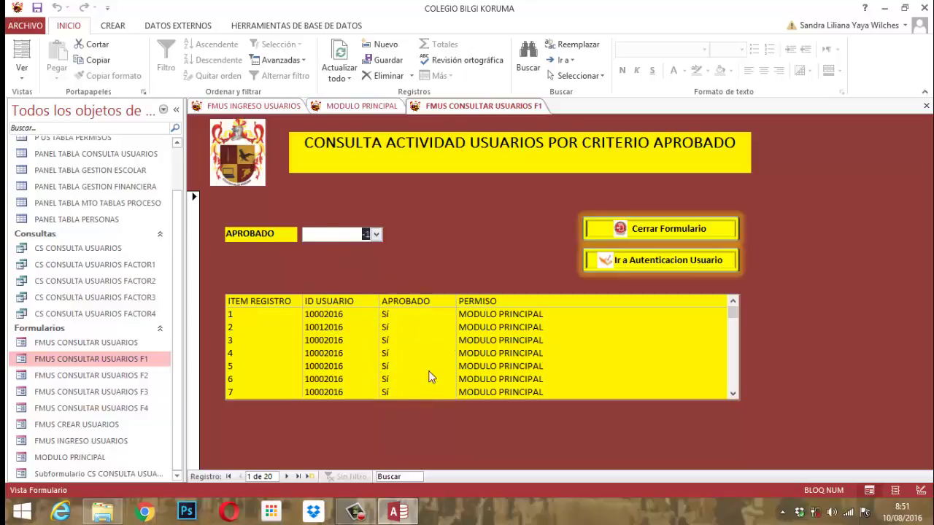
pyautogui.click(376, 234)
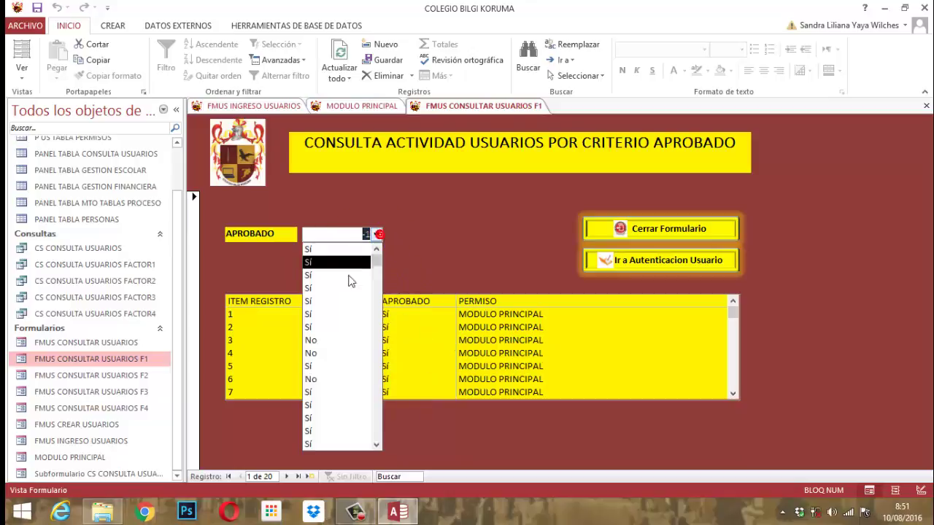
pyautogui.click(308, 340)
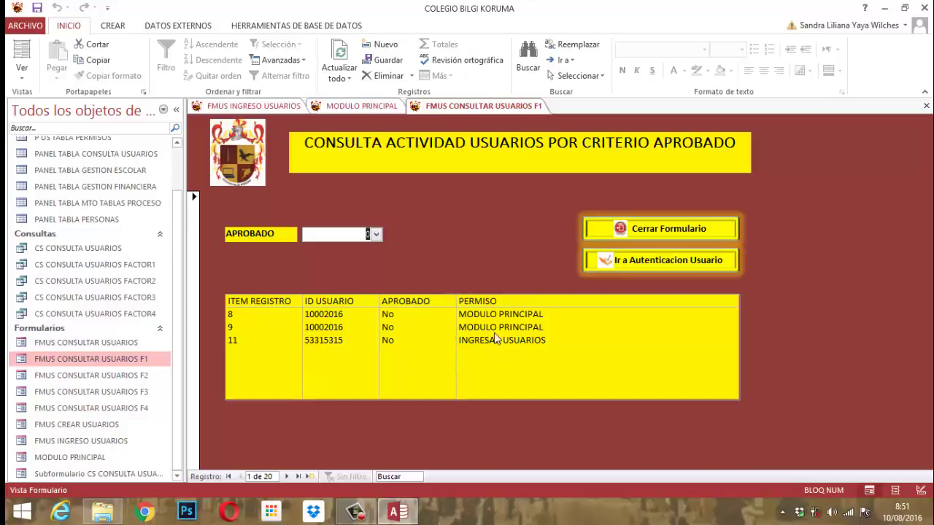